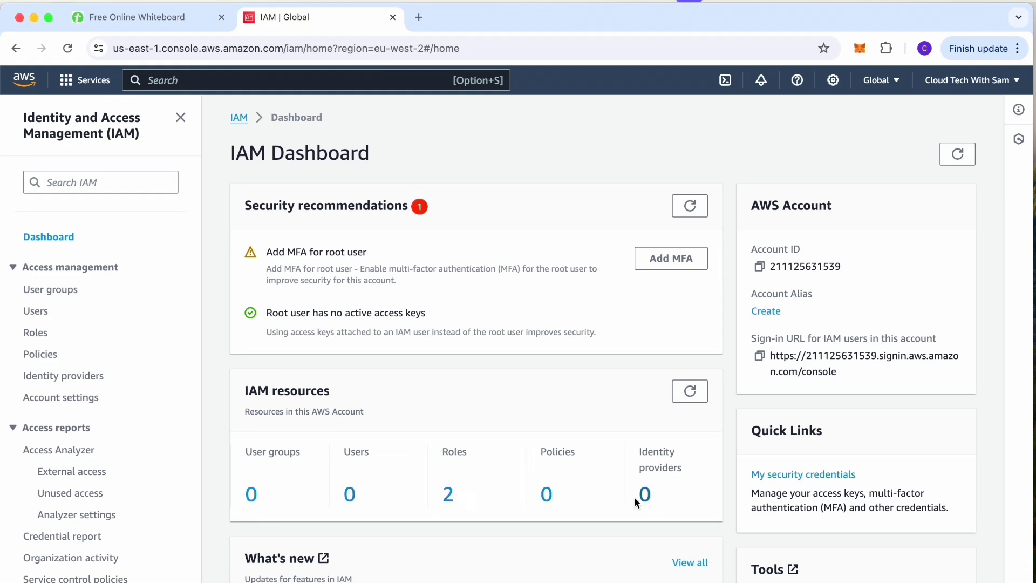
Start a new IAM user with the user's name, console access and the plain IAM user option.
scroll(484, 437, "down", 3)
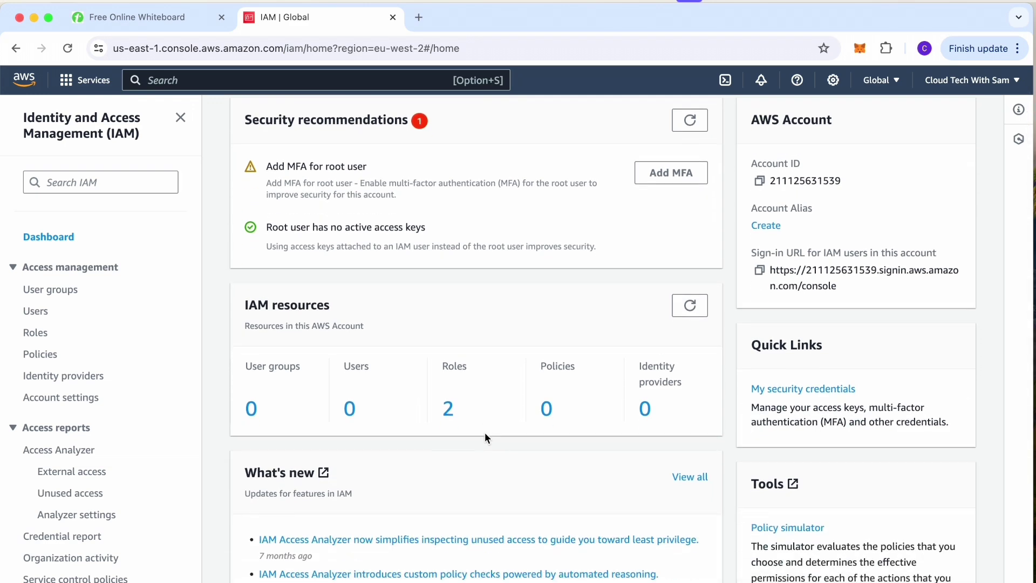
left_click(34, 313)
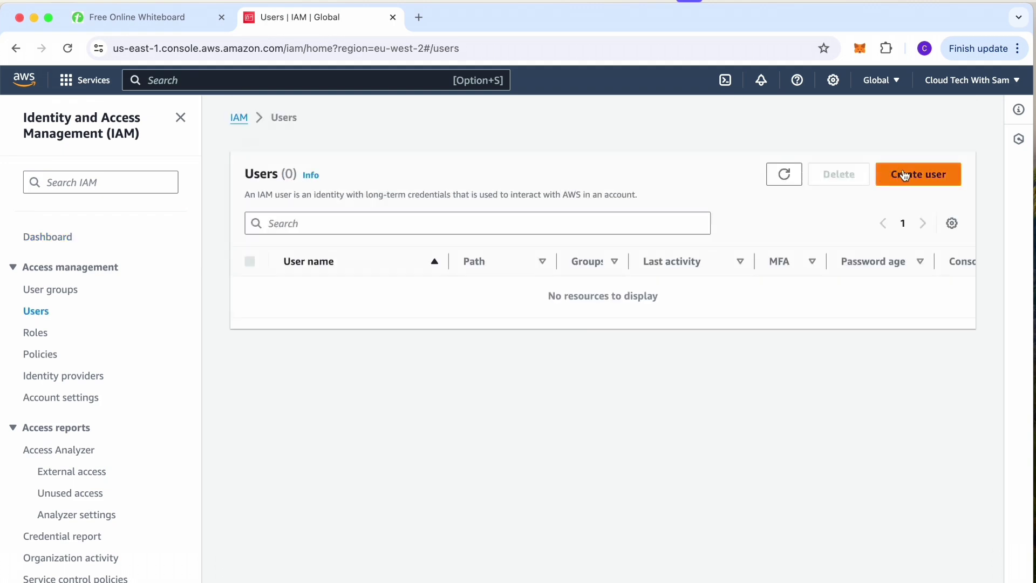
left_click(911, 174)
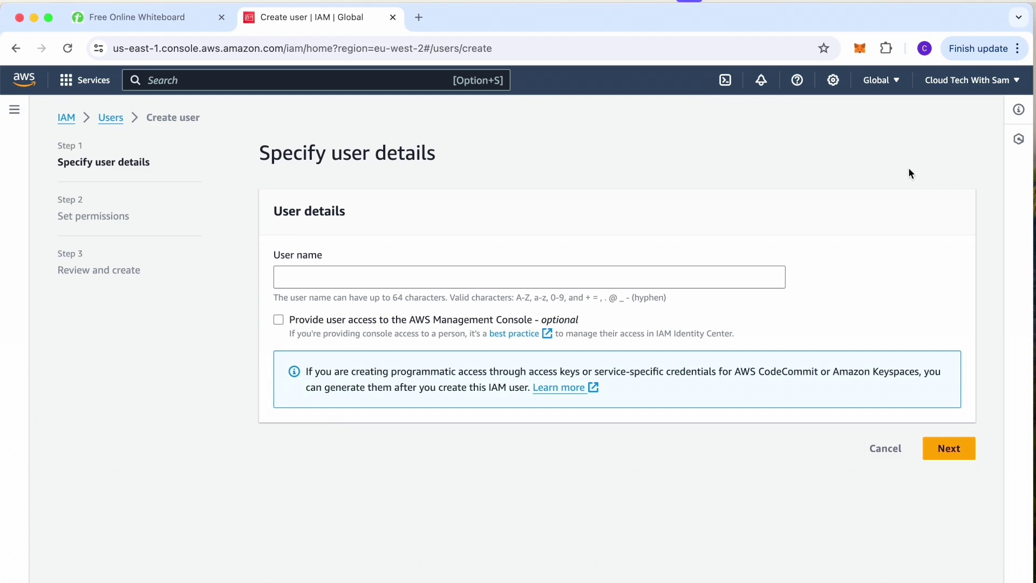
left_click(366, 280)
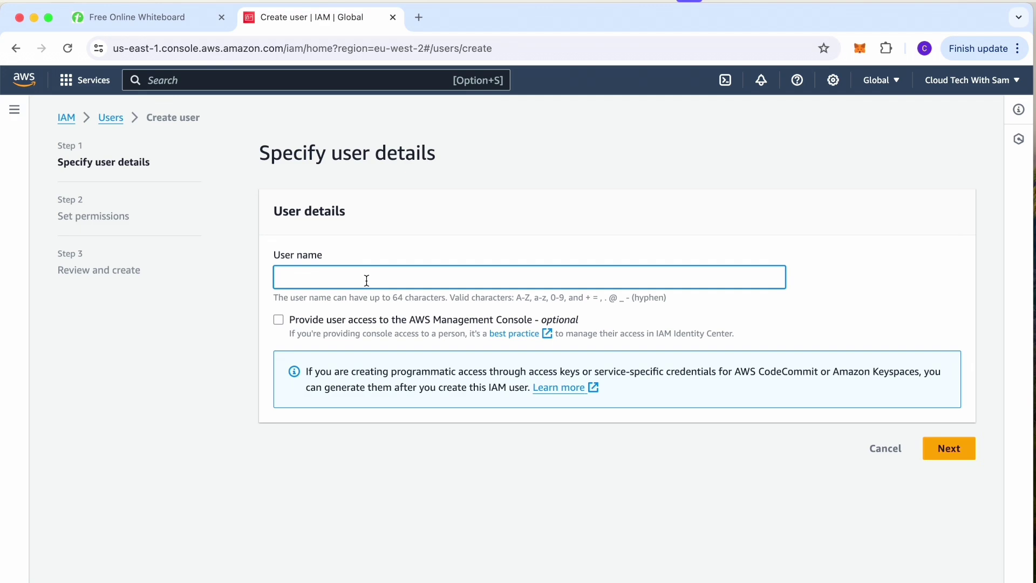
type("George")
left_click(278, 321)
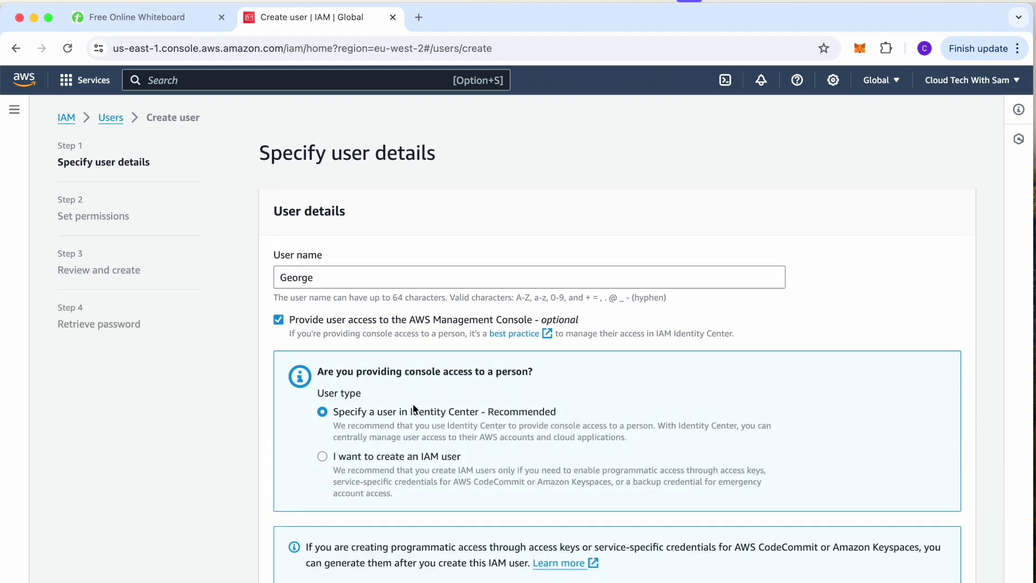
scroll(413, 403, "down", 1)
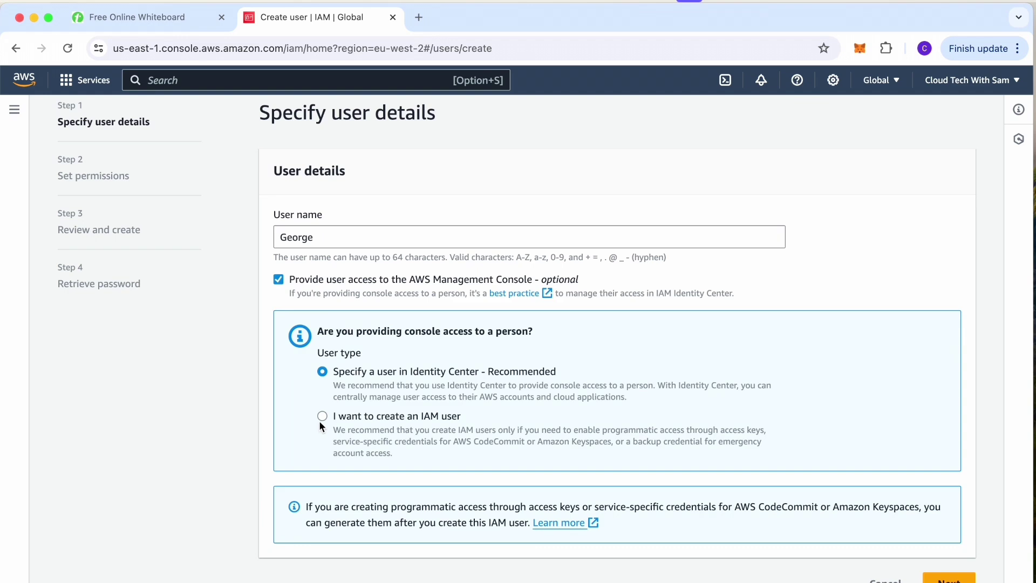
left_click(322, 416)
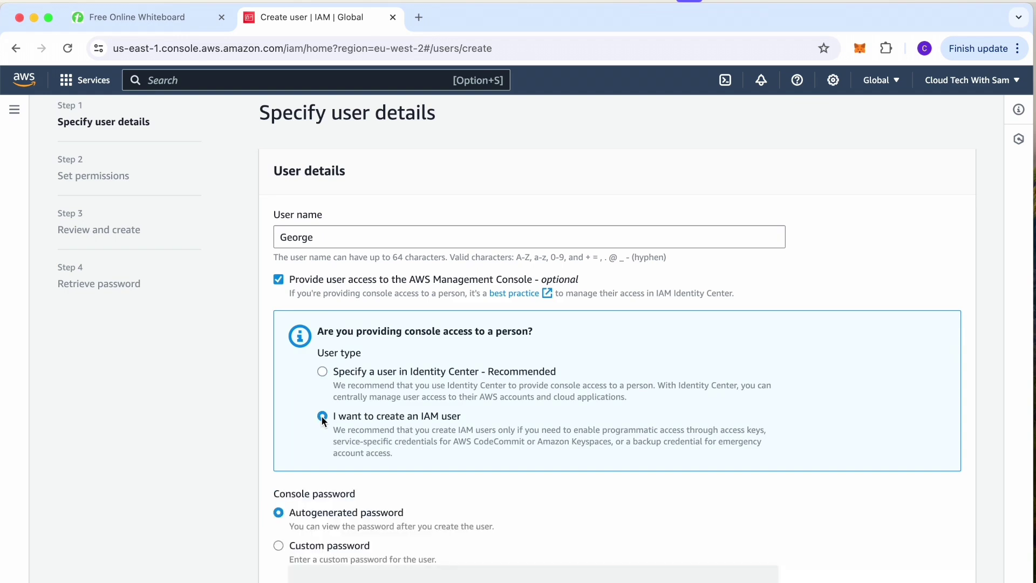
scroll(322, 415, "down", 4)
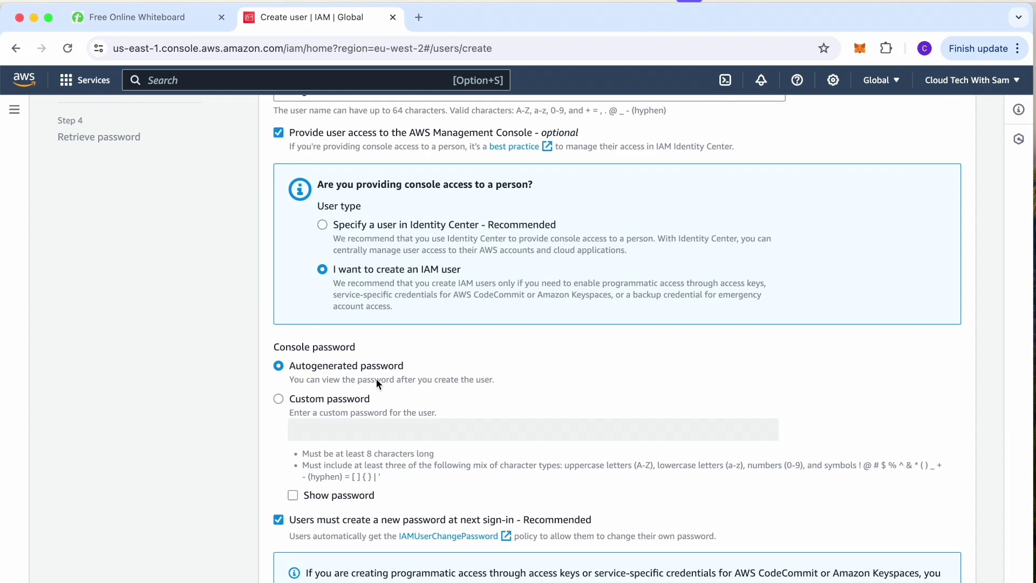
Advance the create-user wizard to Step 2, Set permissions.
scroll(377, 382, "down", 2)
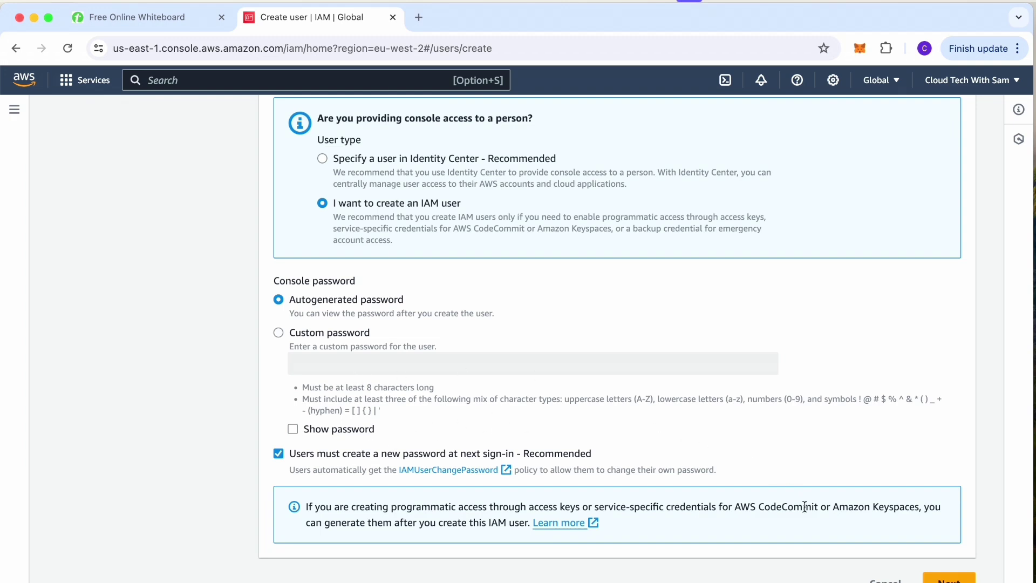
left_click(948, 579)
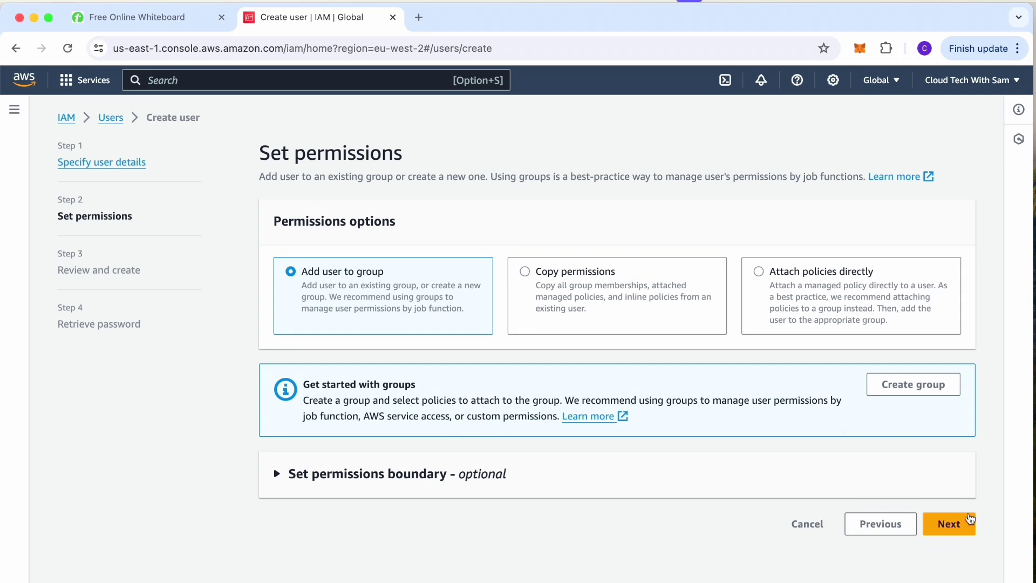
Review the user with only the IAMUserChangePassword policy and create it.
left_click(958, 528)
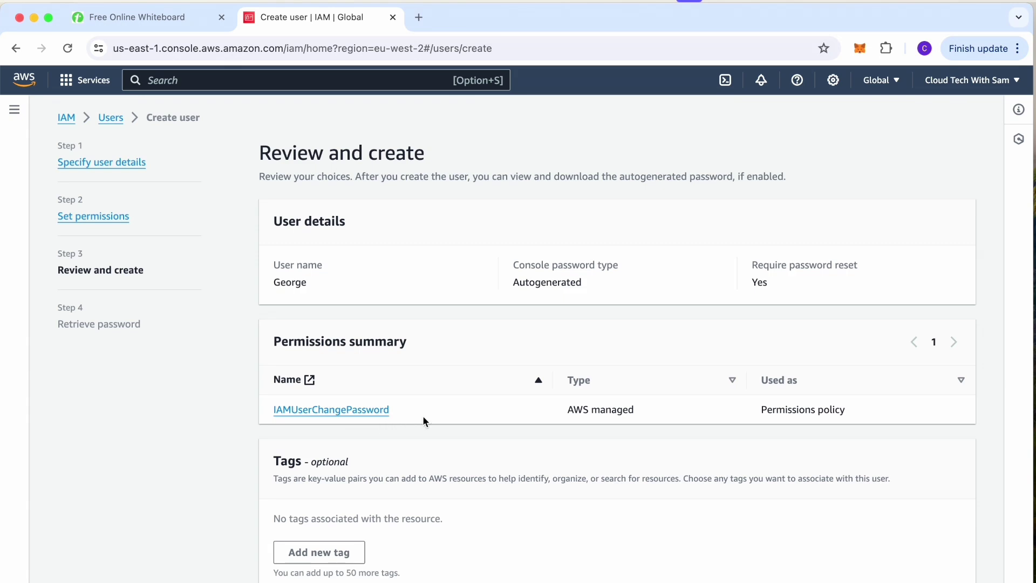
scroll(480, 427, "down", 1)
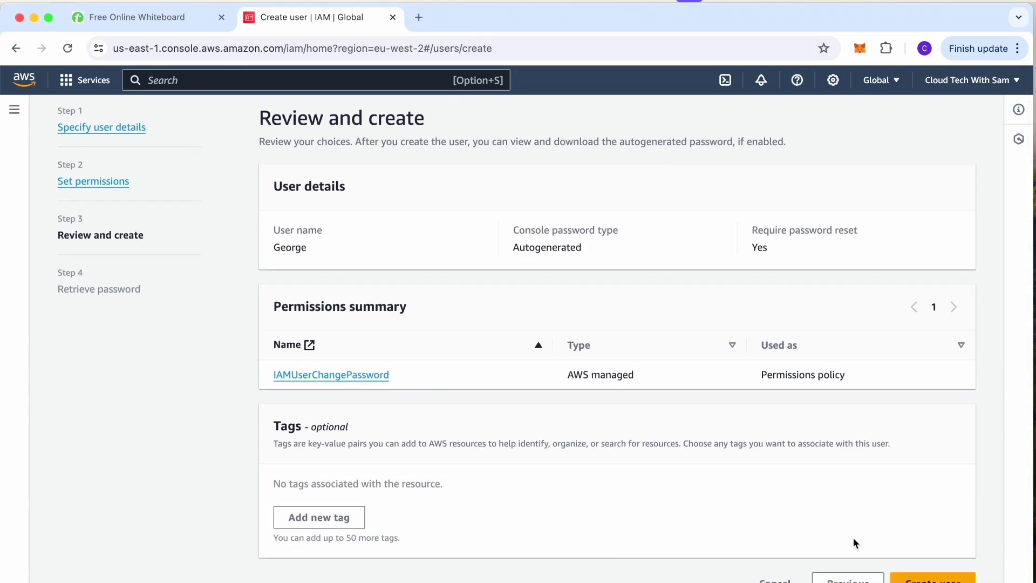
left_click(932, 578)
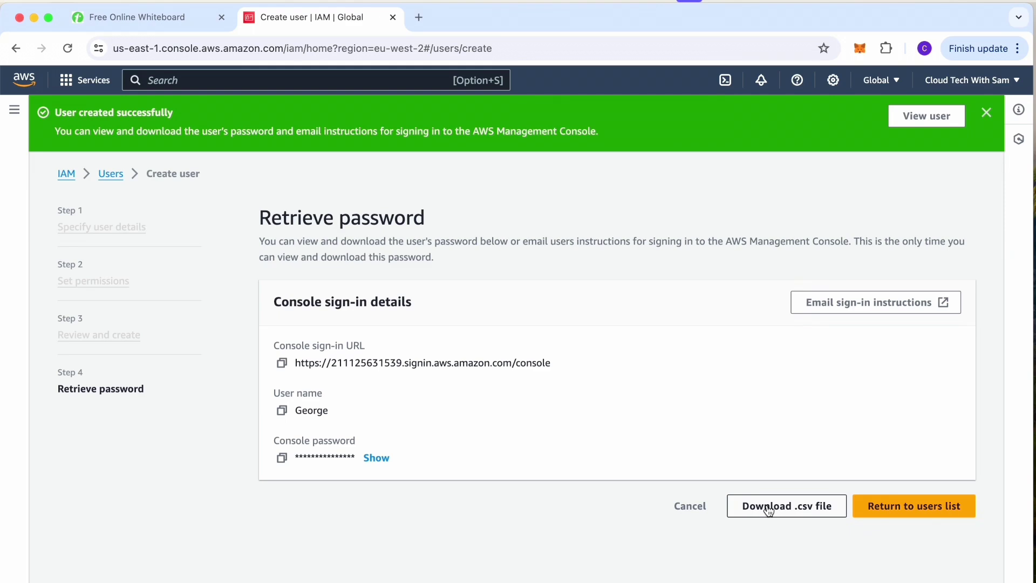
Download the user's credentials .csv file and return to the IAM Dashboard.
left_click(769, 510)
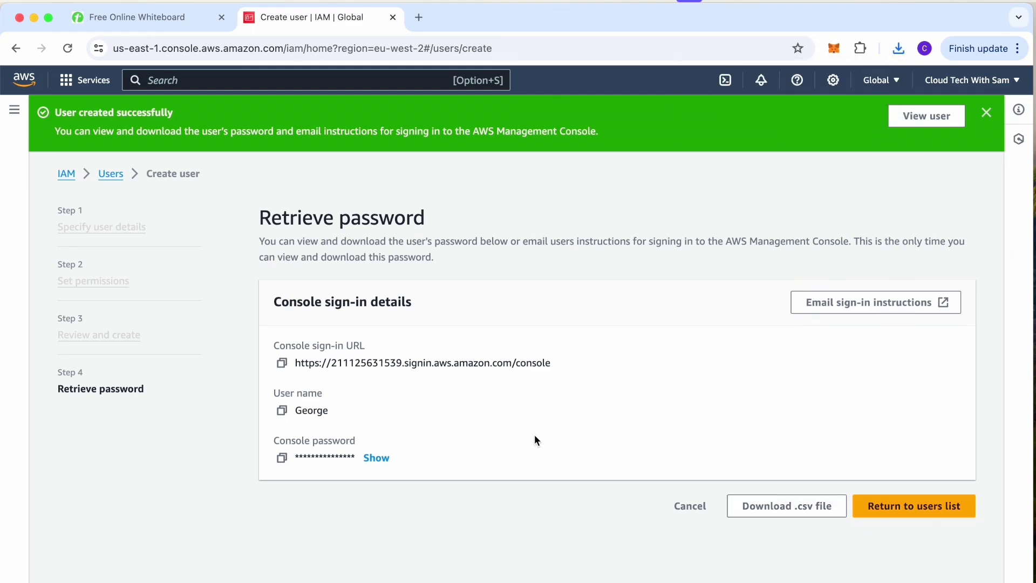
left_click(109, 174)
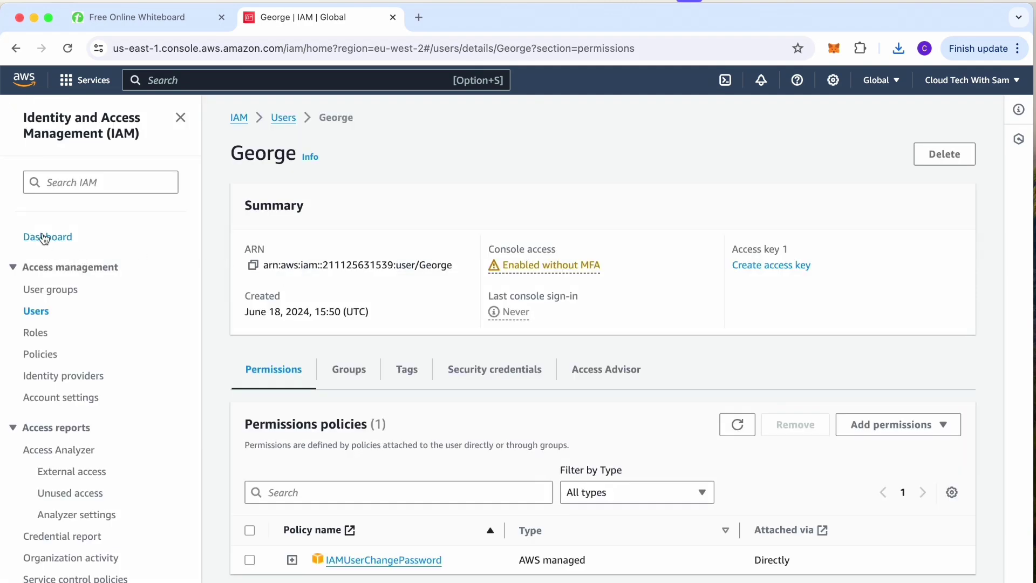
left_click(45, 239)
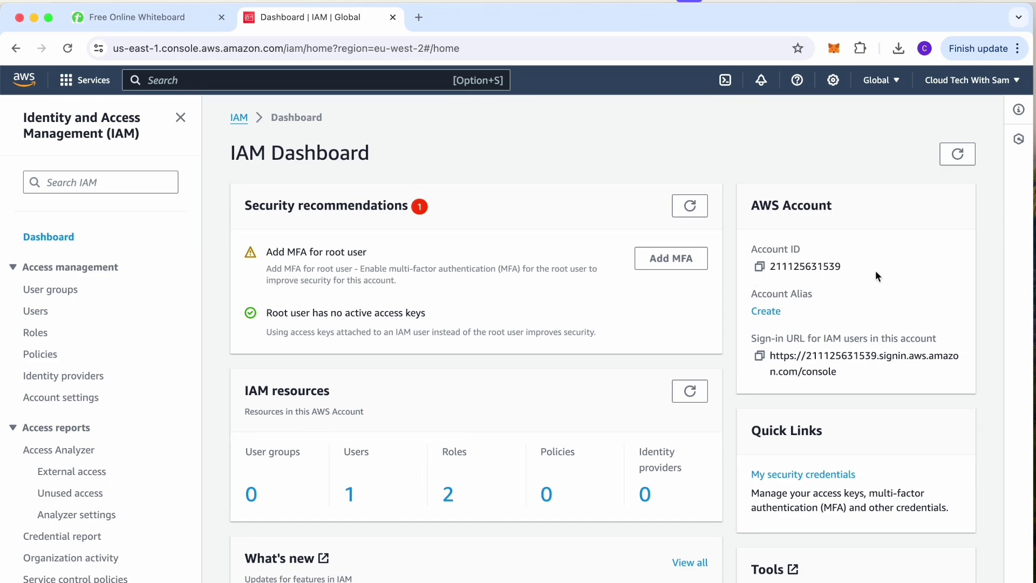
Create the account alias, correcting a mistyped character first.
left_click(765, 313)
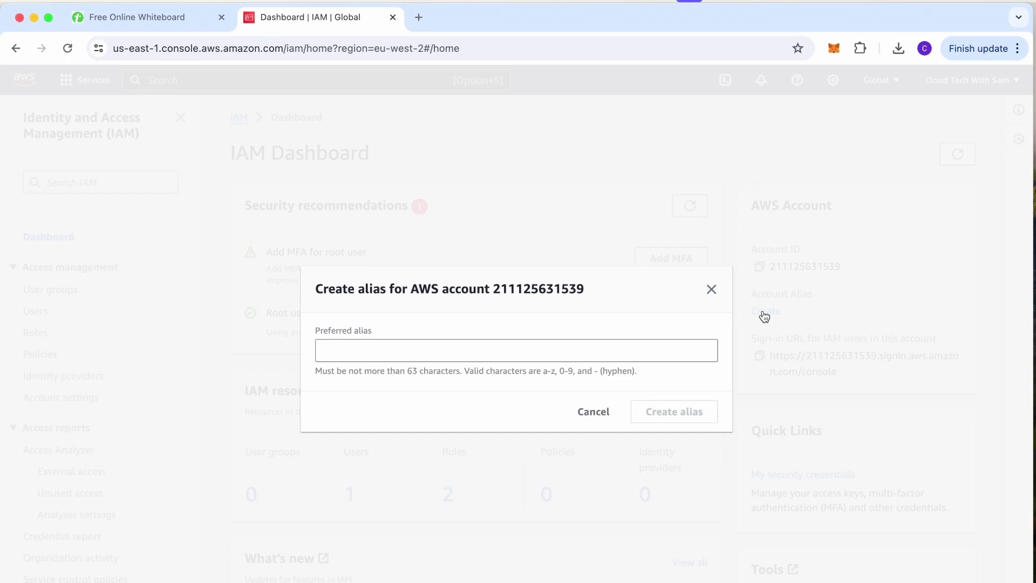
left_click(337, 353)
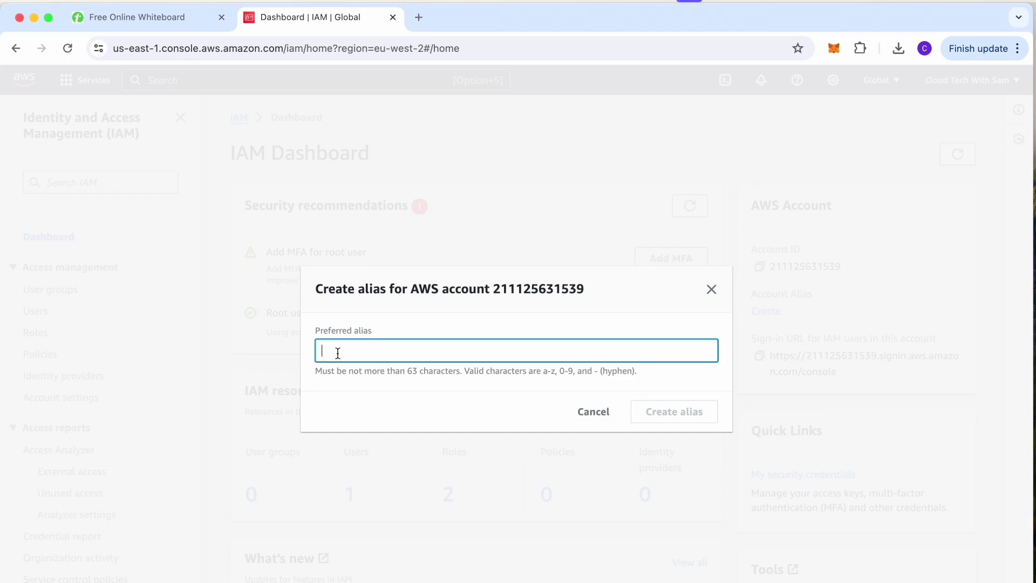
type("l")
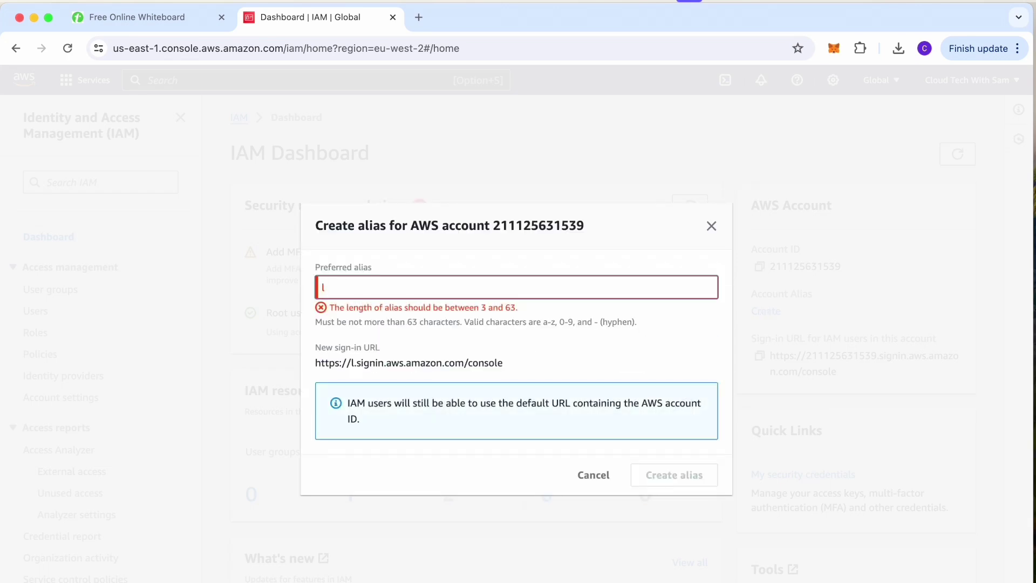
key("BackSpace")
type("cloudtechwiths")
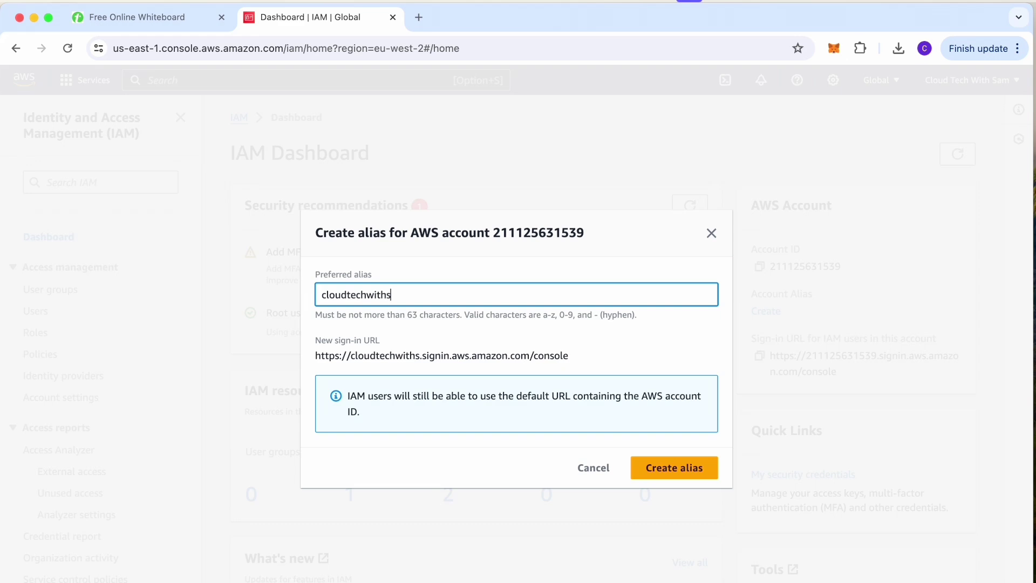
type("am")
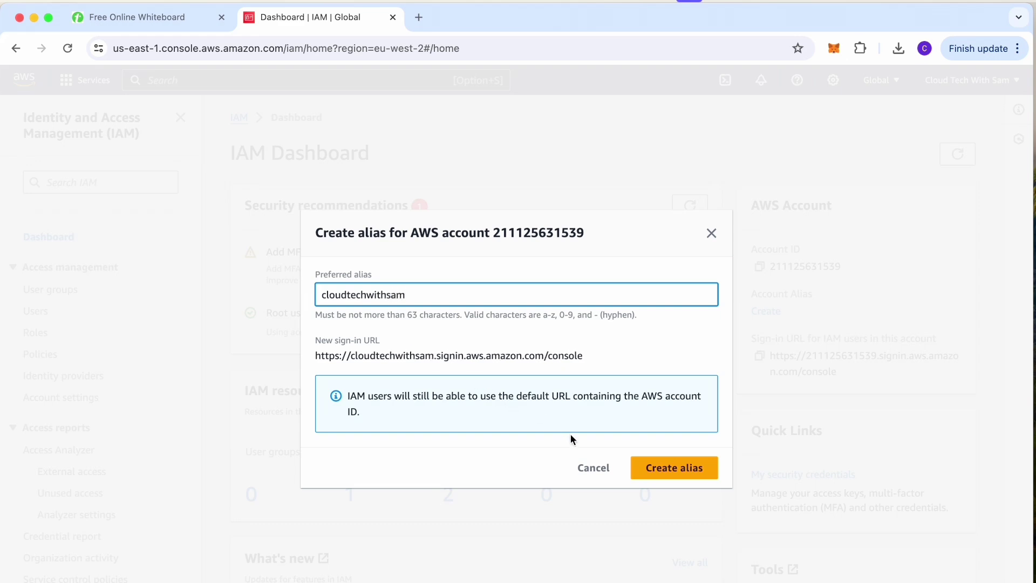
left_click(654, 471)
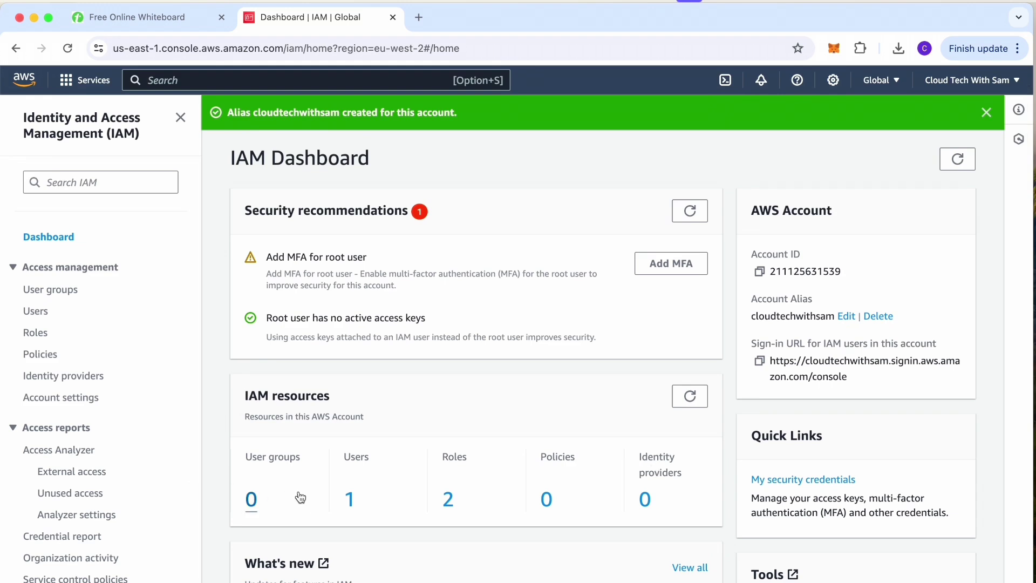
View the new user's security credentials and sign-in link, then switch to Safari.
left_click(351, 499)
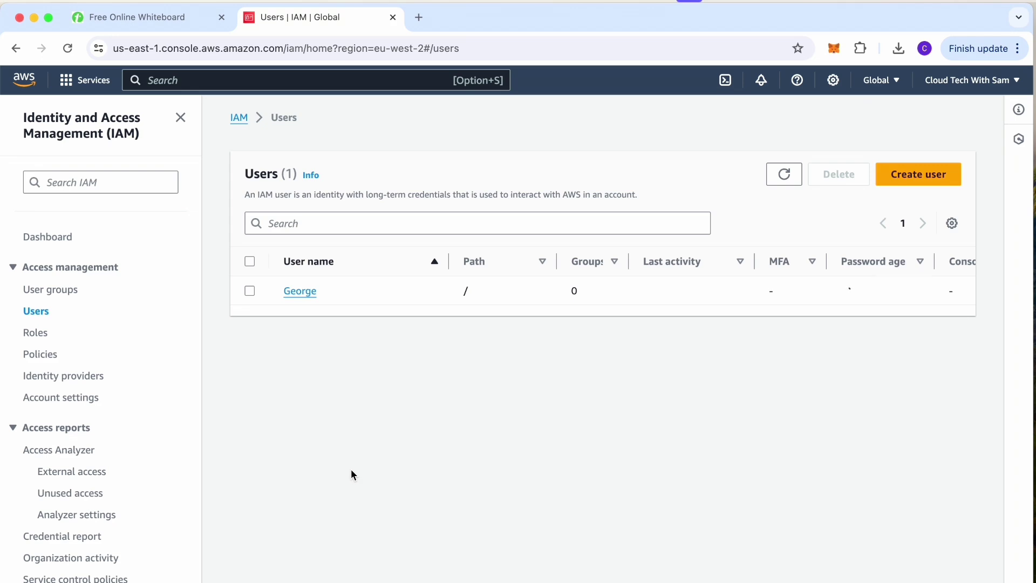
left_click(295, 296)
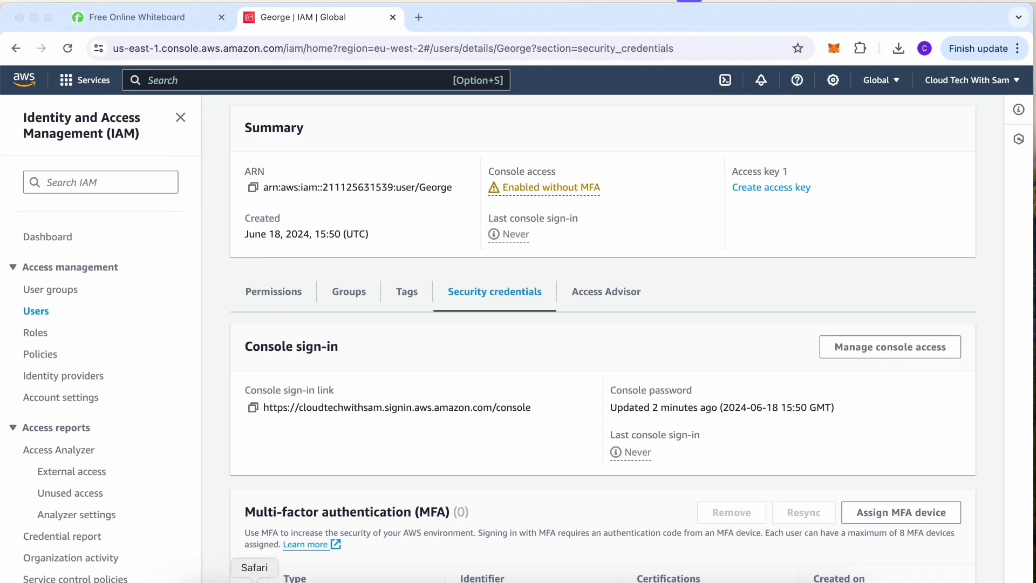
left_click(254, 580)
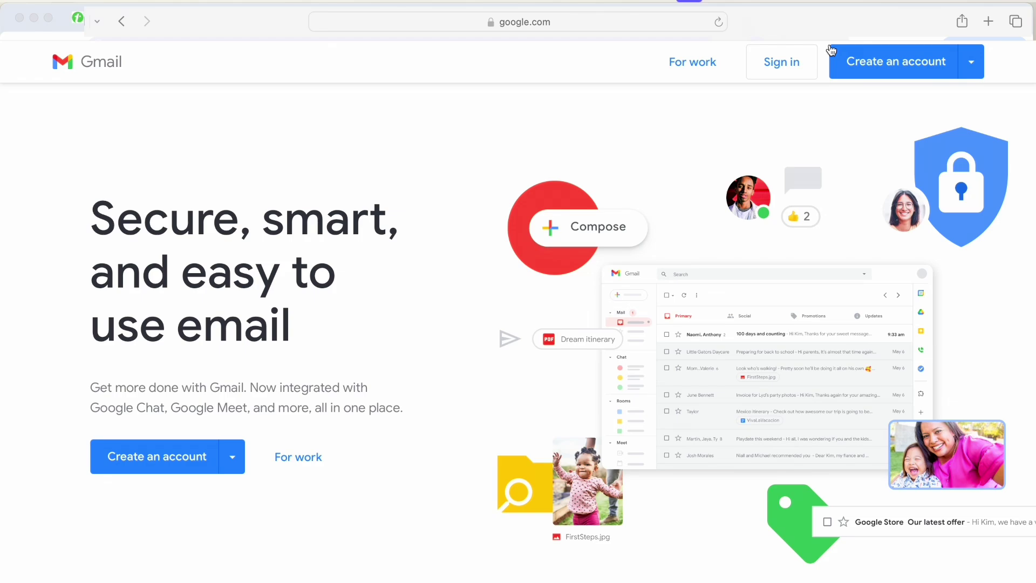
Go to the AWS sign-in page in a new Safari tab and choose IAM user sign-in.
left_click(988, 21)
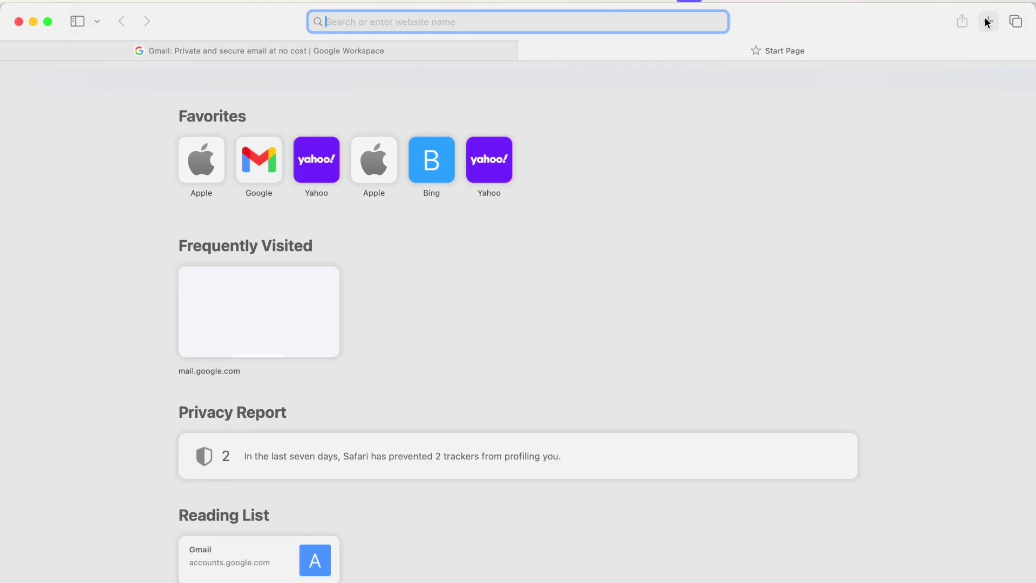
type("aws")
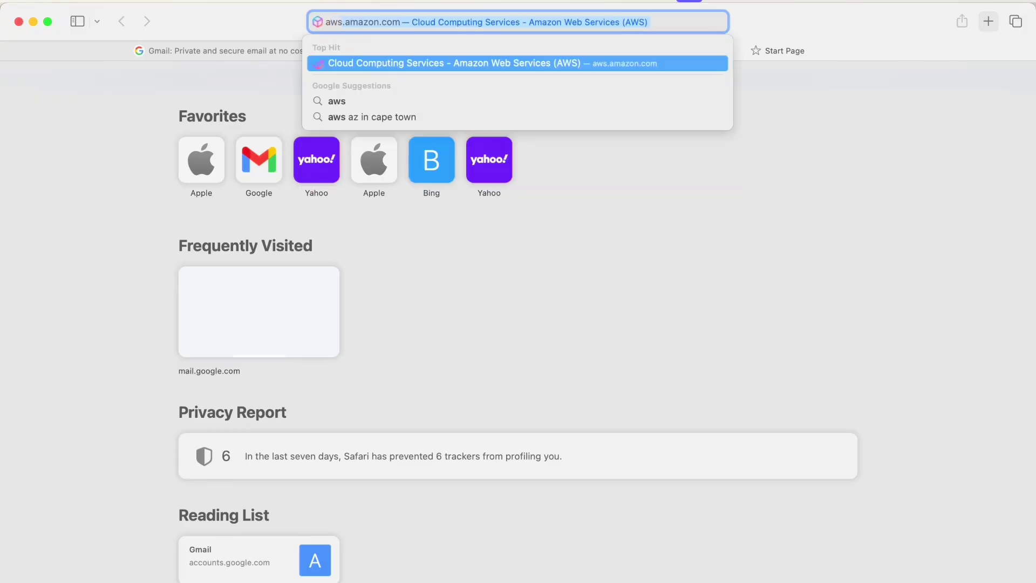
type(".a")
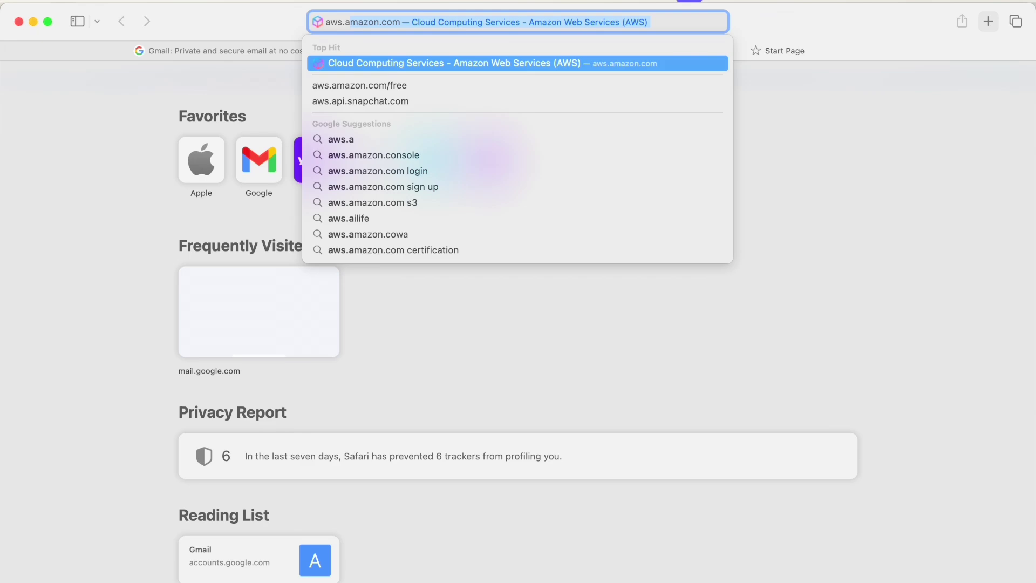
type("ma")
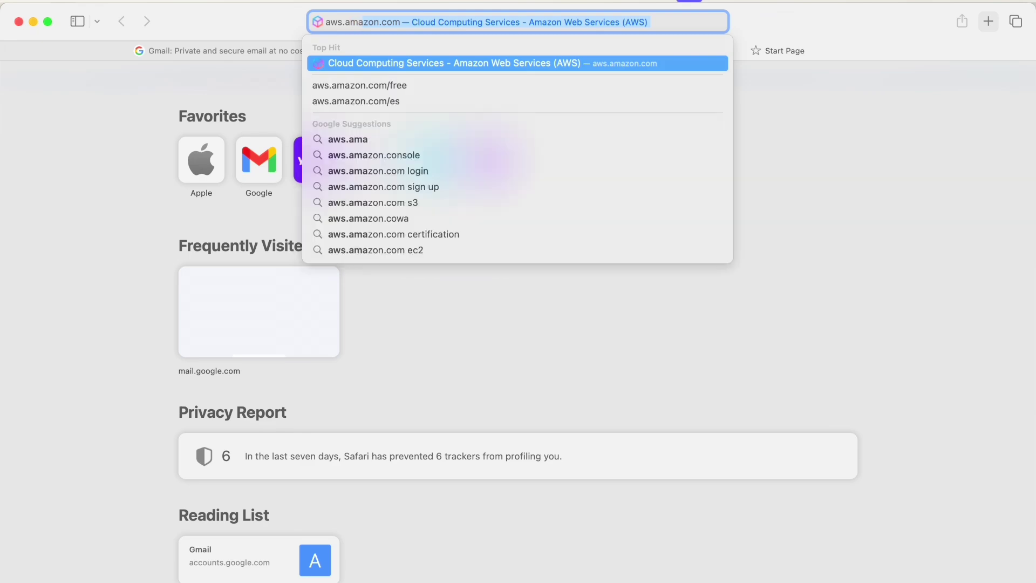
key("Return")
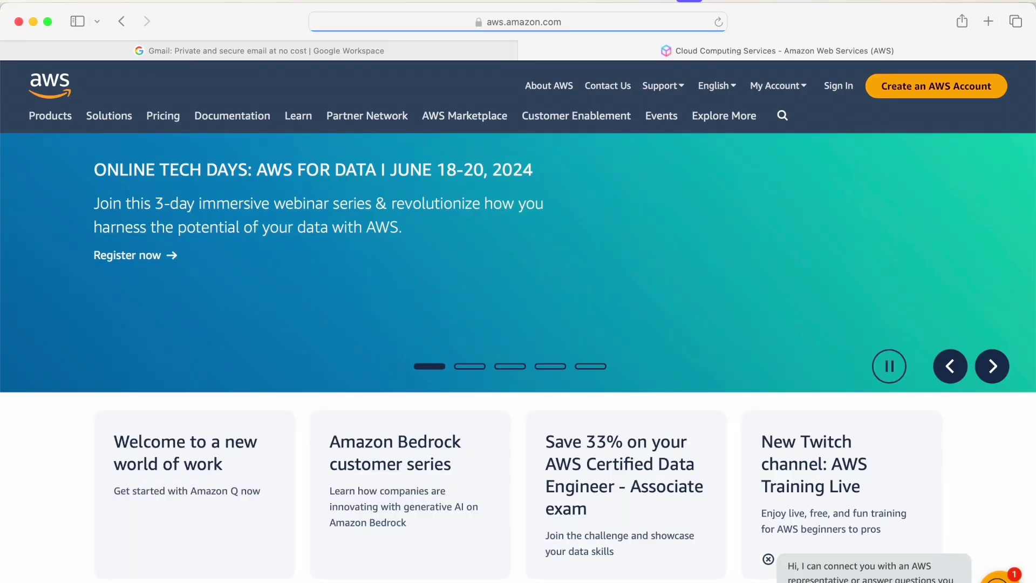
left_click(836, 86)
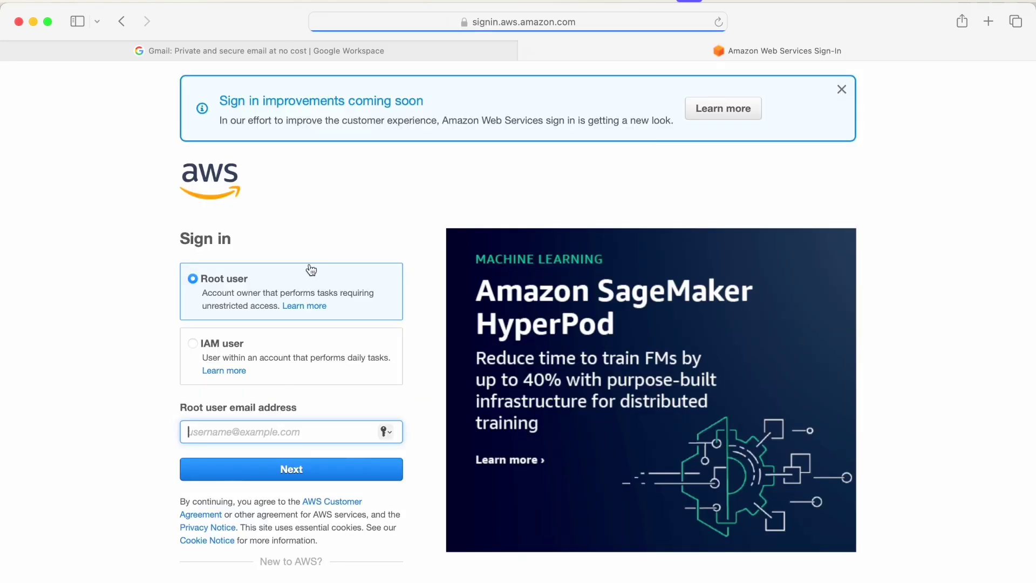
scroll(317, 231, "down", 2)
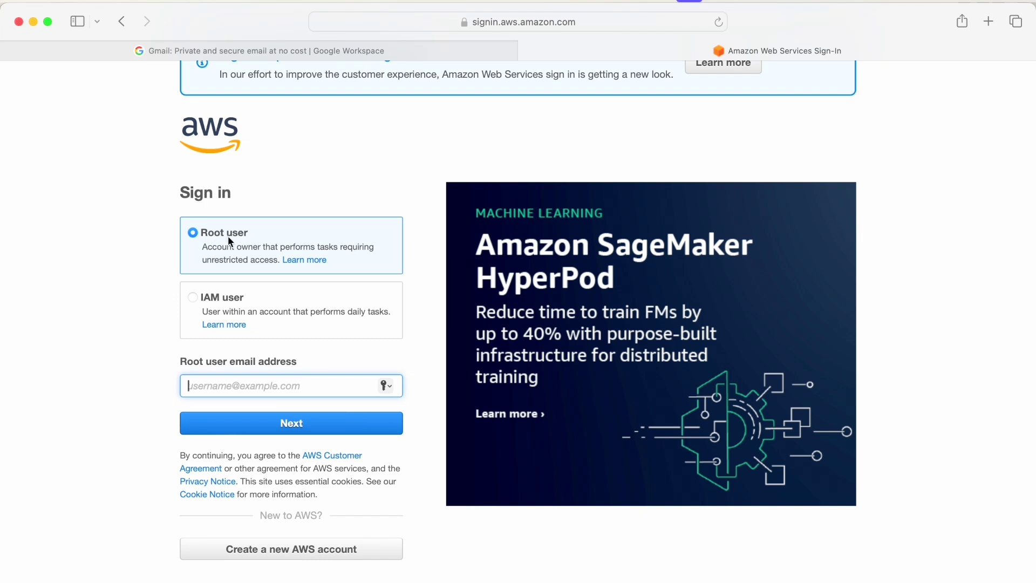
left_click(193, 299)
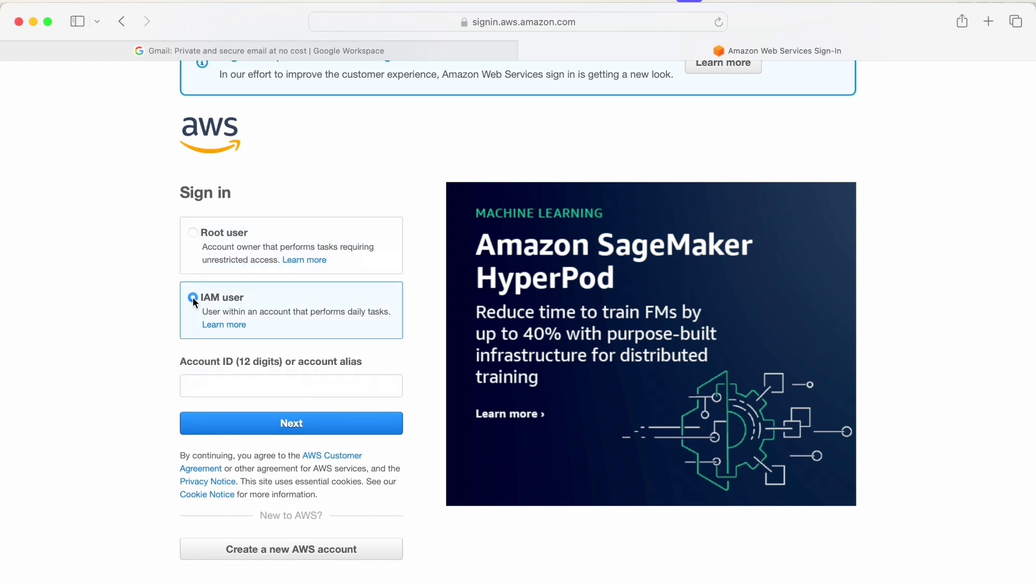
Enter the account alias and the IAM user name, then open the credentials CSV in Excel.
left_click(204, 386)
type("clo")
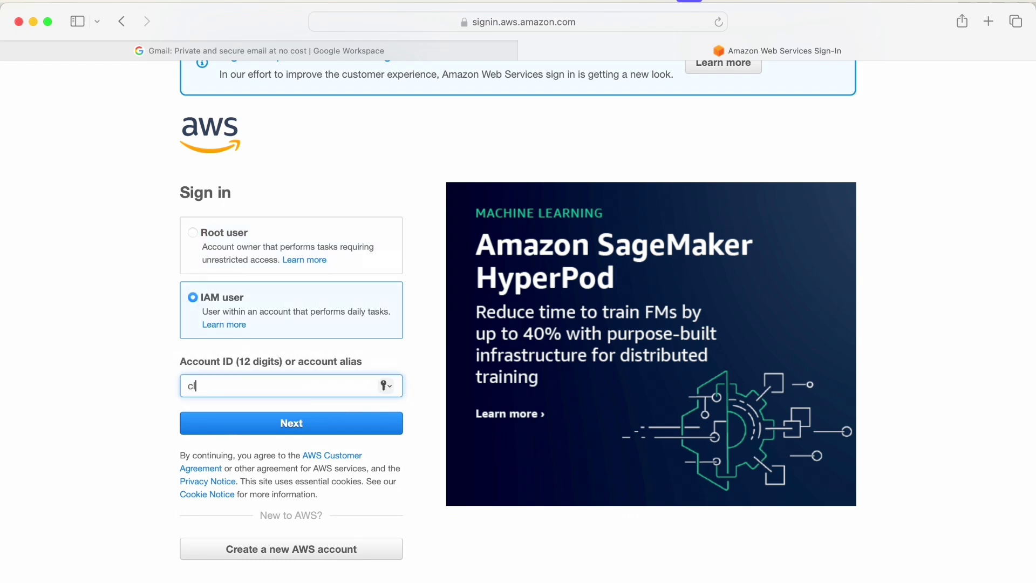
type("udtechwithsam")
left_click(281, 427)
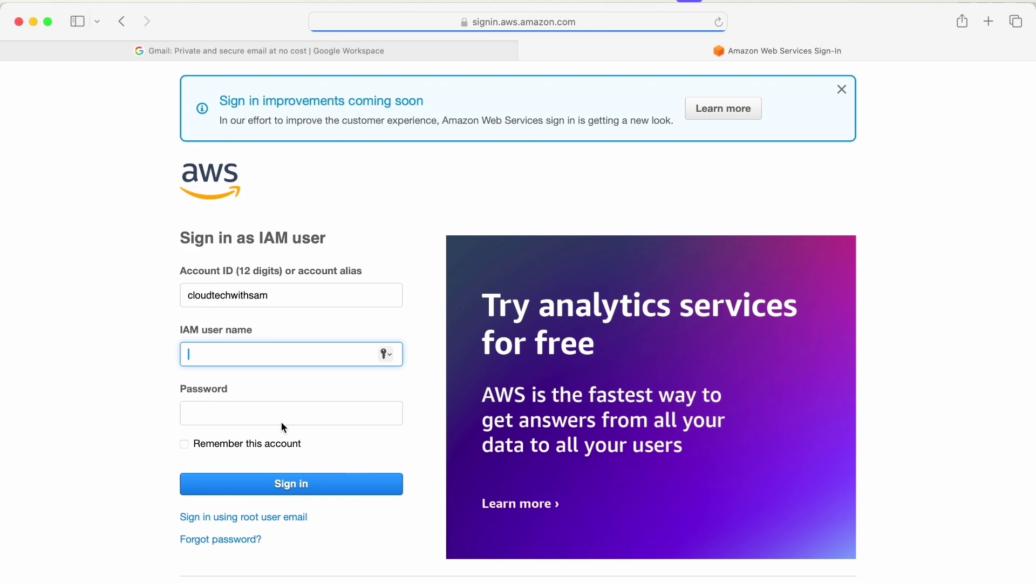
type("George")
left_click(250, 412)
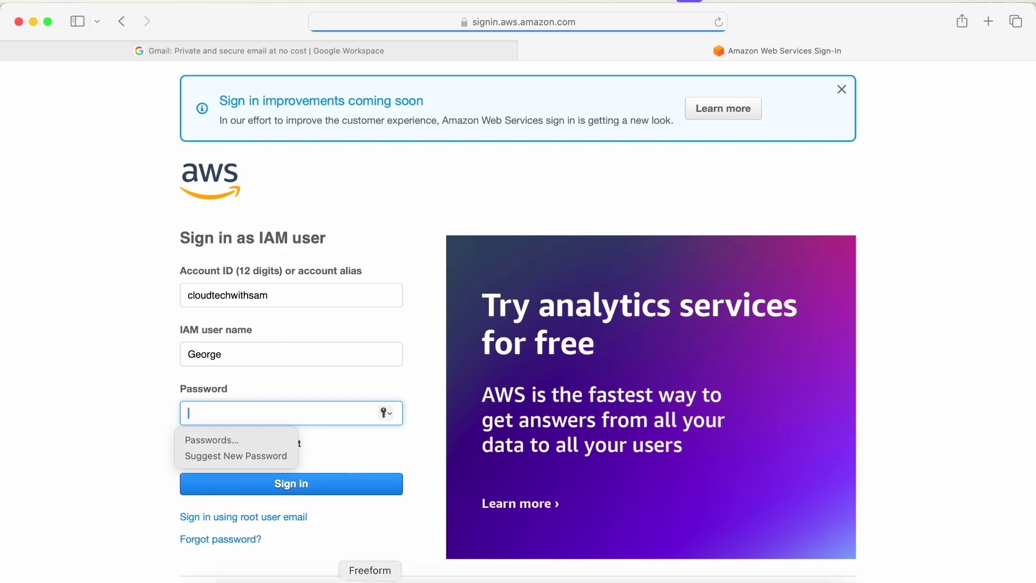
left_click(204, 577)
left_click(667, 580)
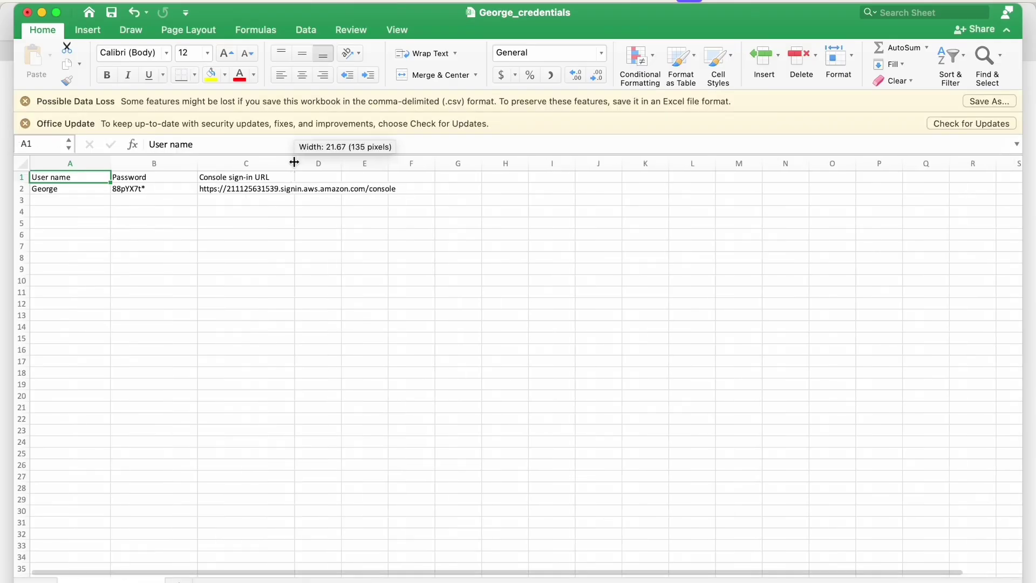
Copy the password from cell B2 of the credentials sheet and minimise Excel.
left_click(151, 188)
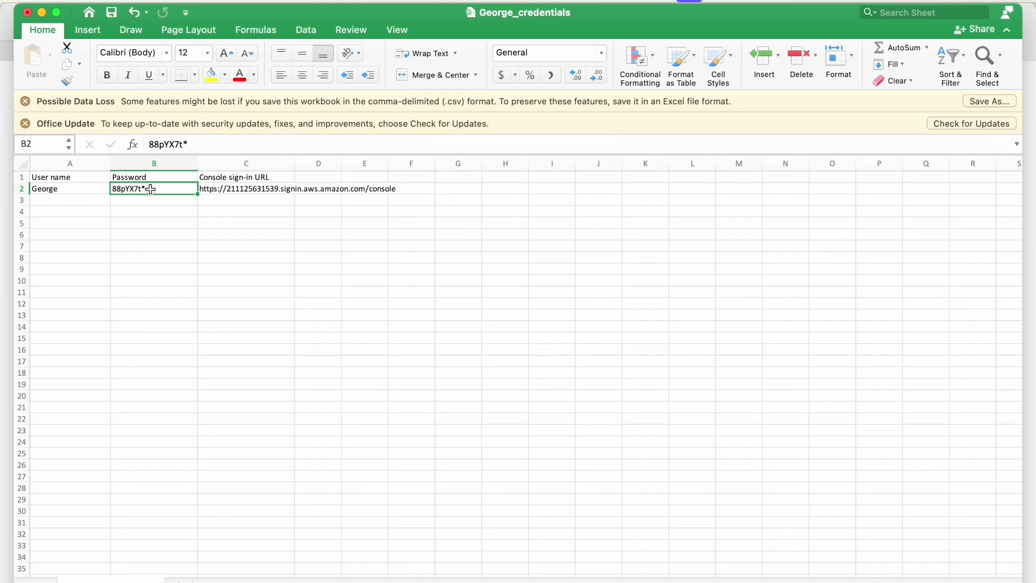
key("super+c")
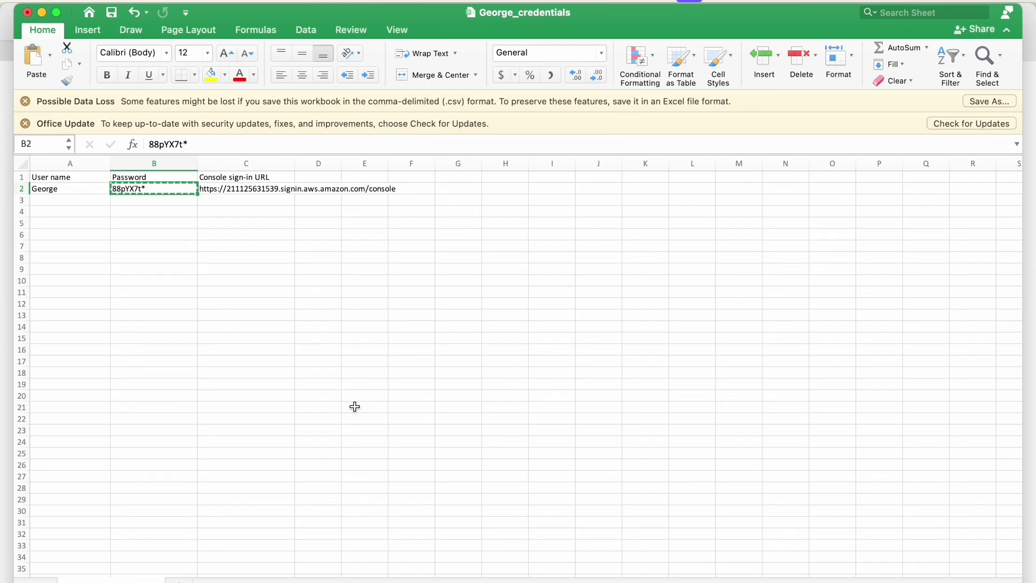
left_click(42, 12)
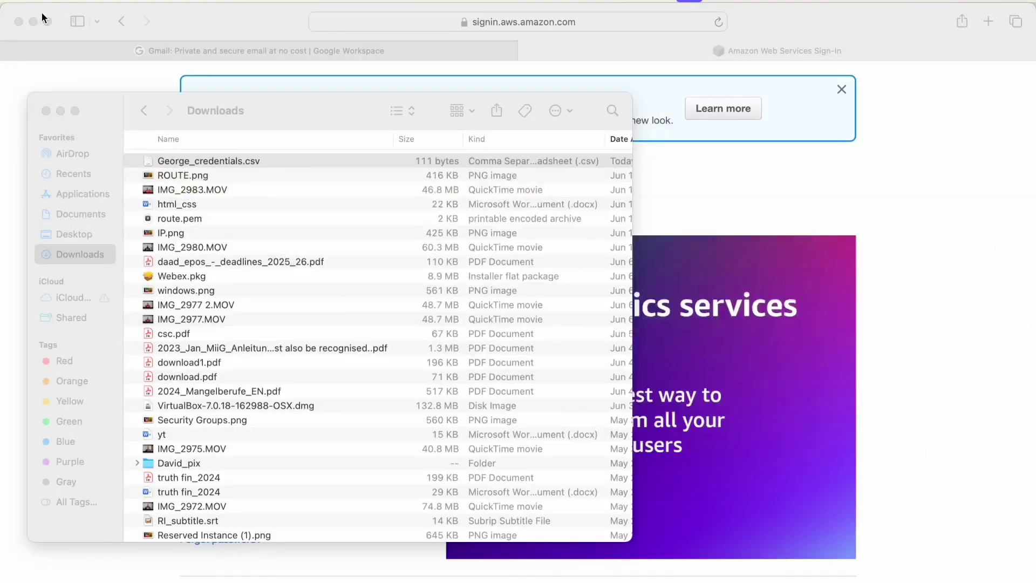
Sign in as the IAM user with the pasted password, declining to save it.
left_click(60, 111)
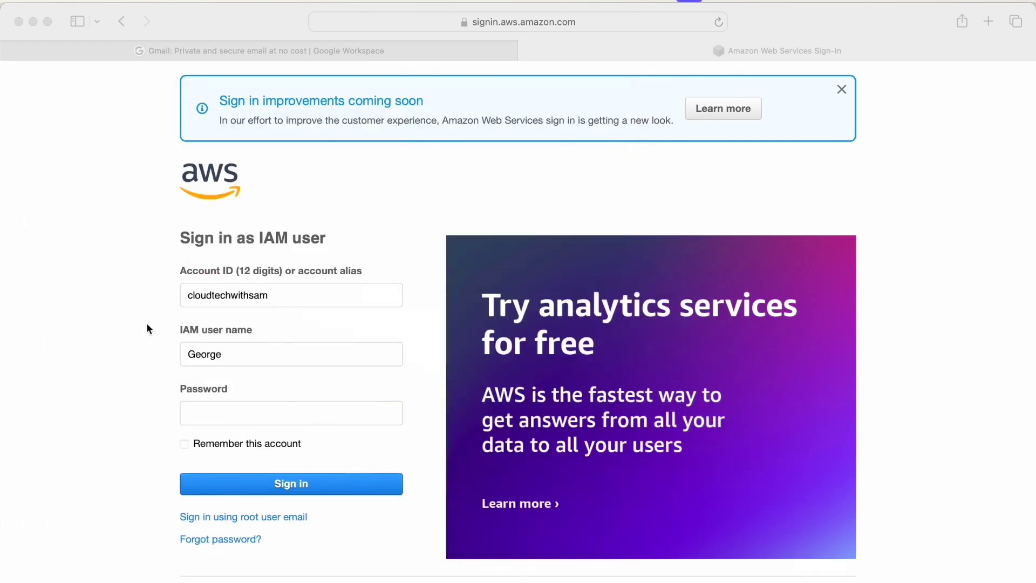
left_click(196, 410)
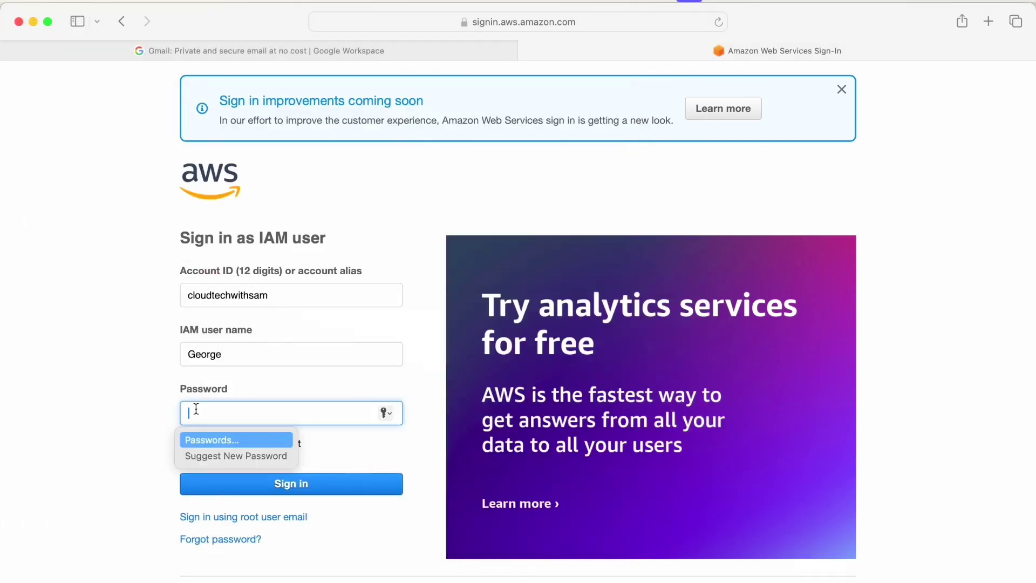
type("••••••••")
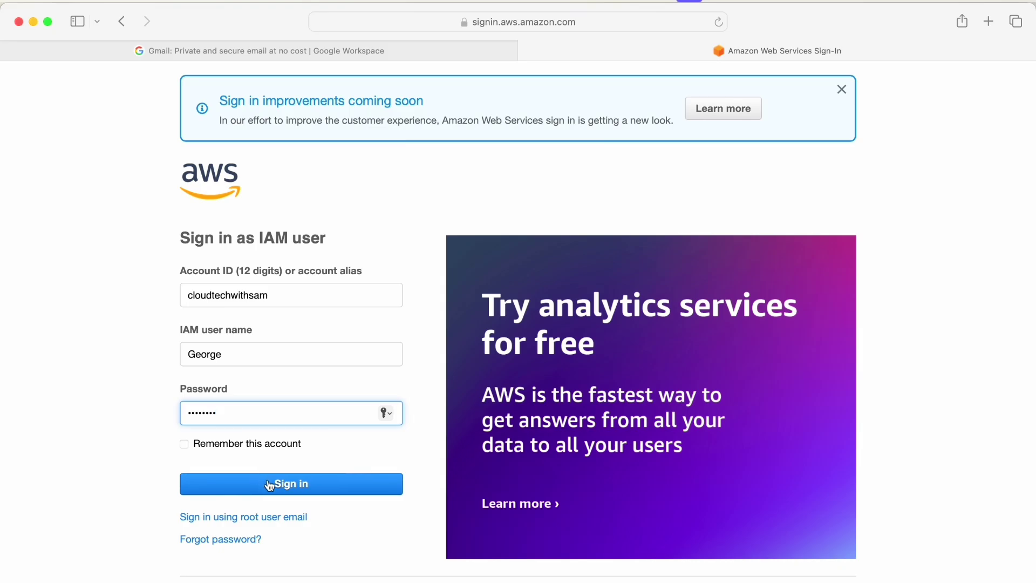
left_click(267, 479)
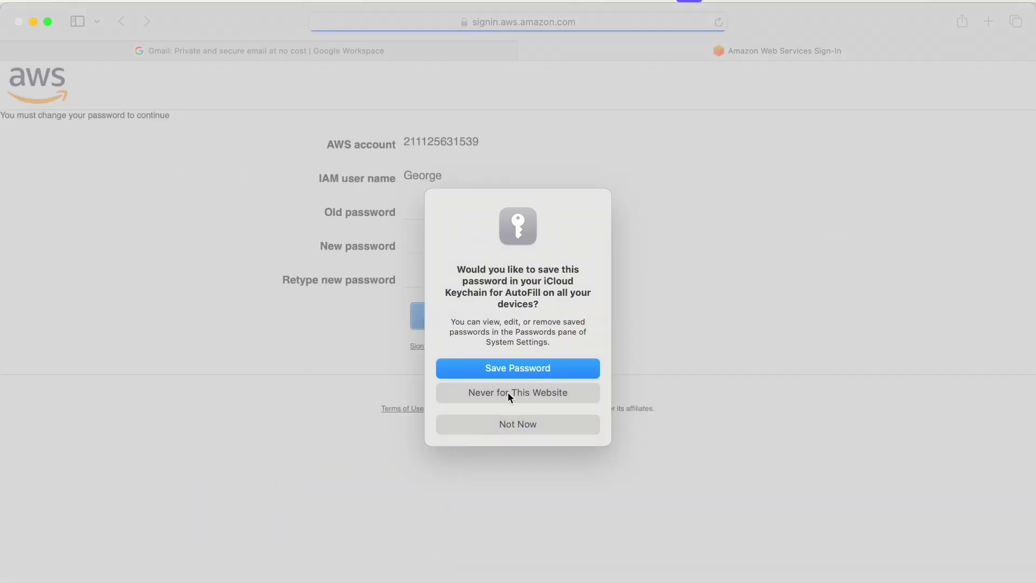
left_click(508, 425)
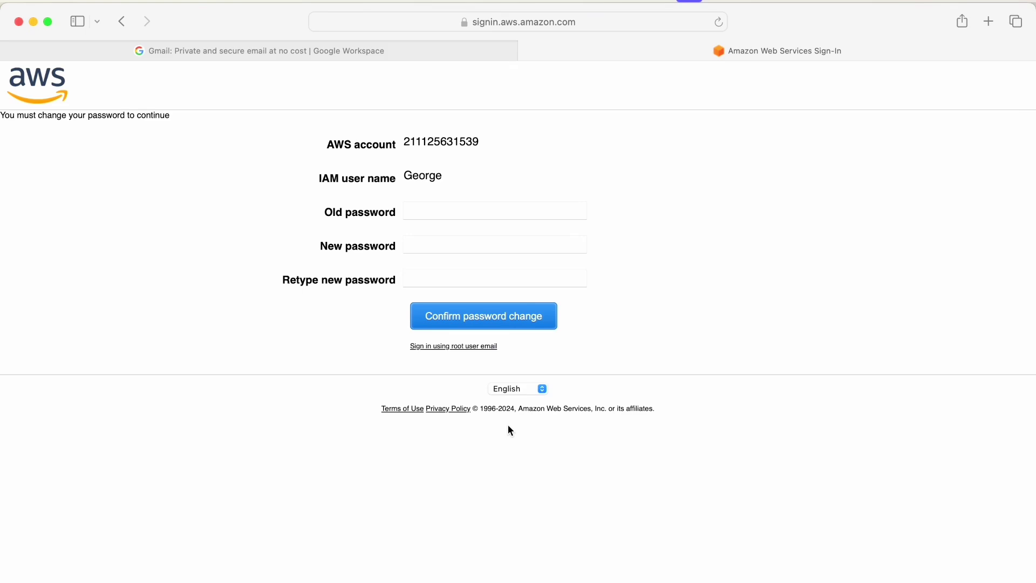
Replace the temporary password by pasting the old one and entering a new password twice.
left_click(410, 209)
key("super+v")
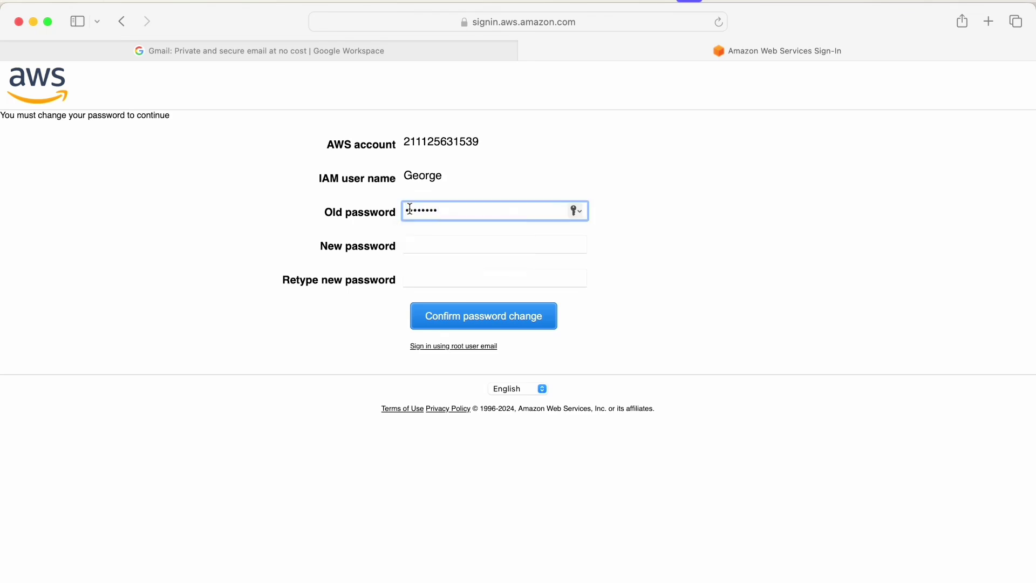
left_click(426, 243)
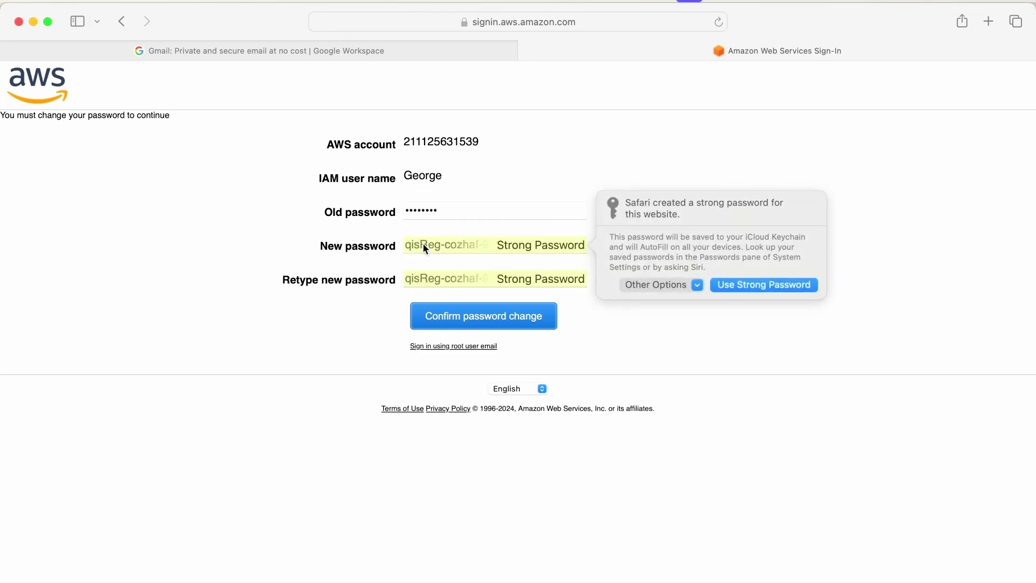
left_click(480, 249)
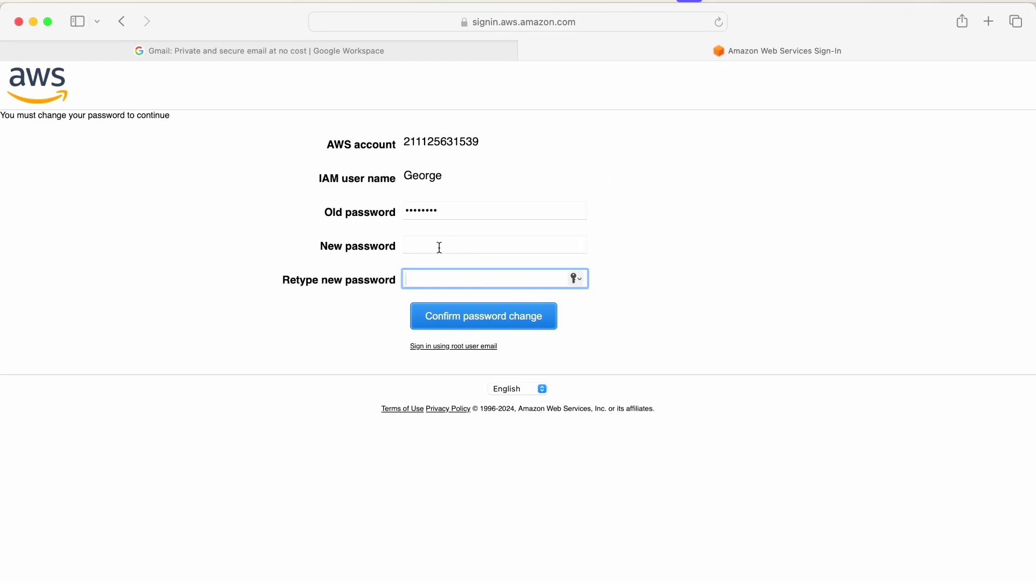
left_click(440, 248)
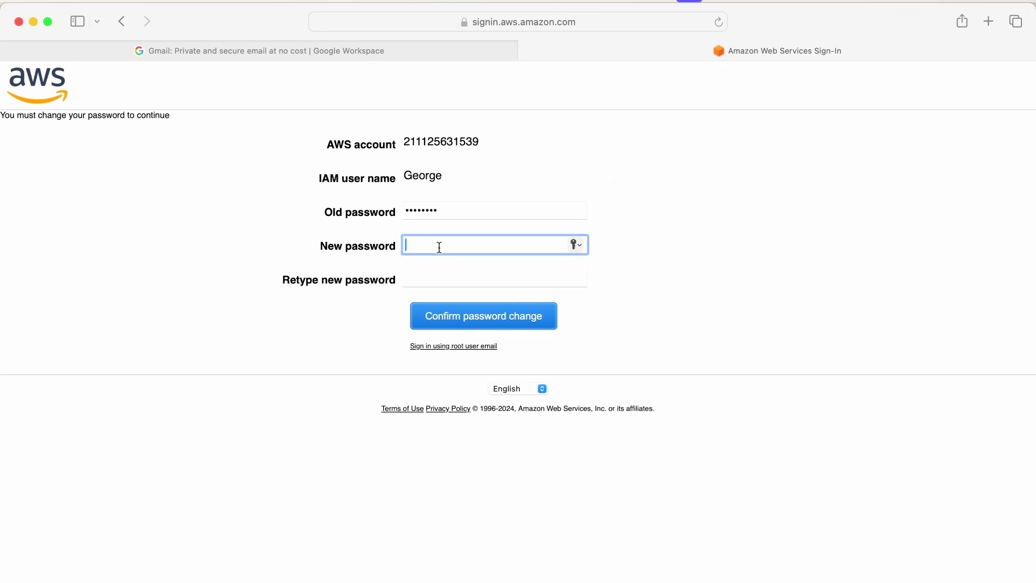
type("aaaaaaaaaaa")
left_click(426, 278)
type("a")
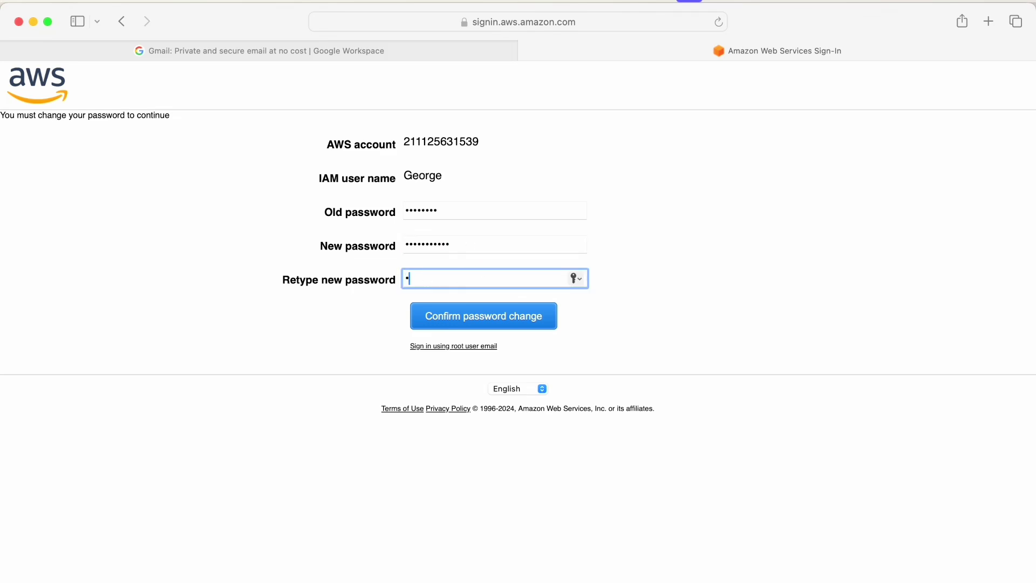
type("aaaaaaaaaa")
left_click(490, 319)
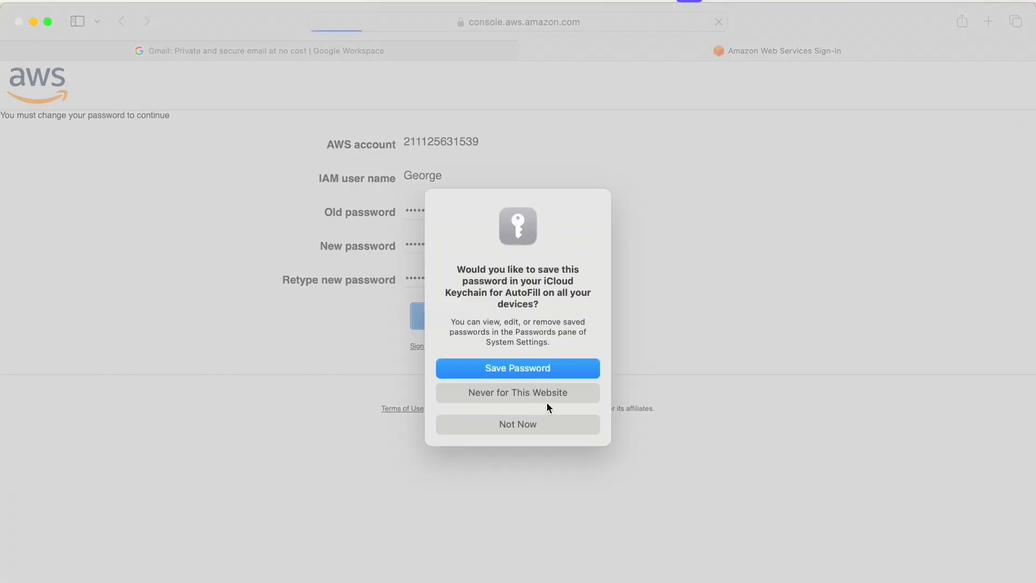
Decline saving the new password, check the root view in Chrome, then open EC2 from Console Home.
left_click(538, 424)
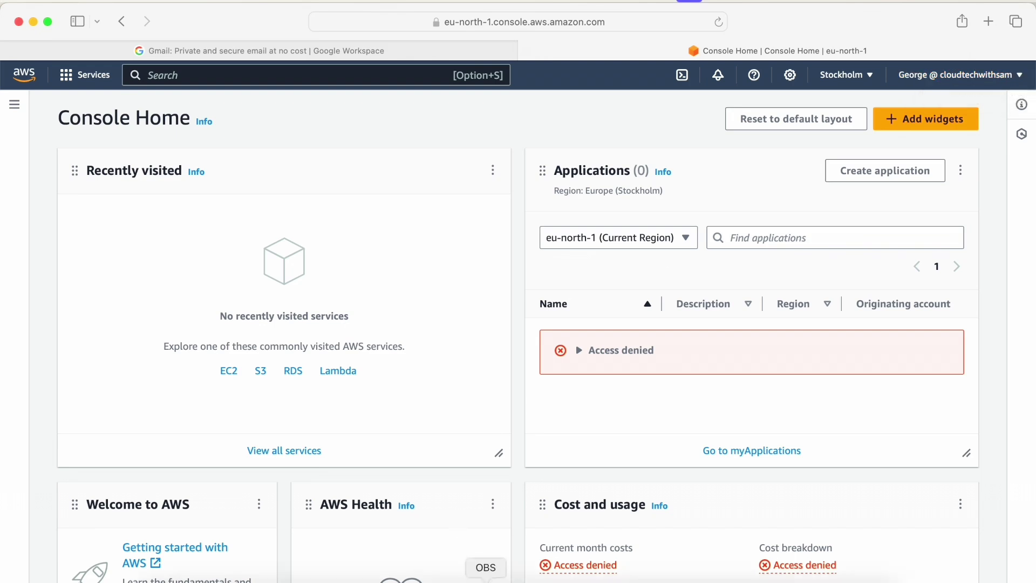
left_click(400, 578)
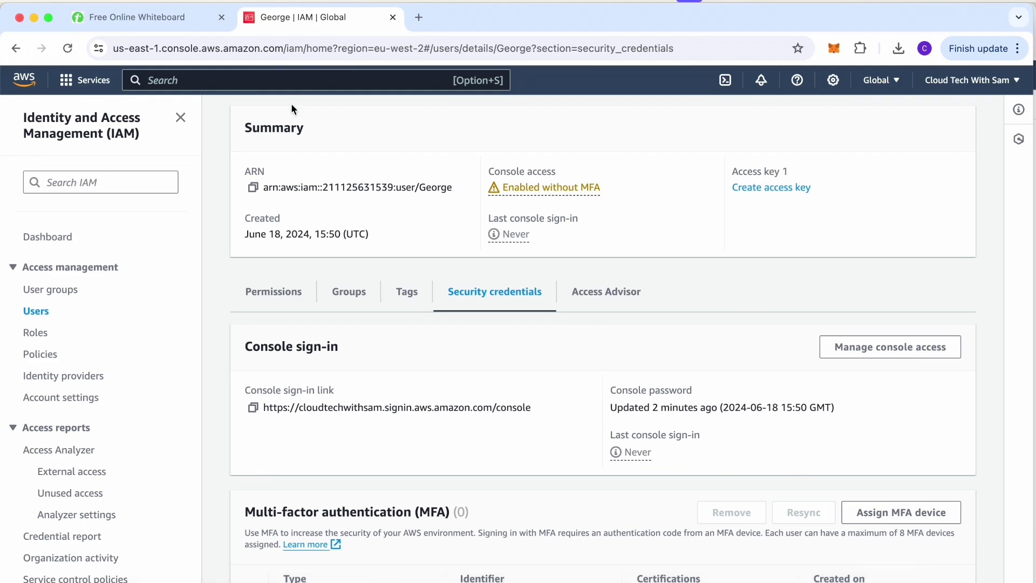
scroll(323, 151, "up", 3)
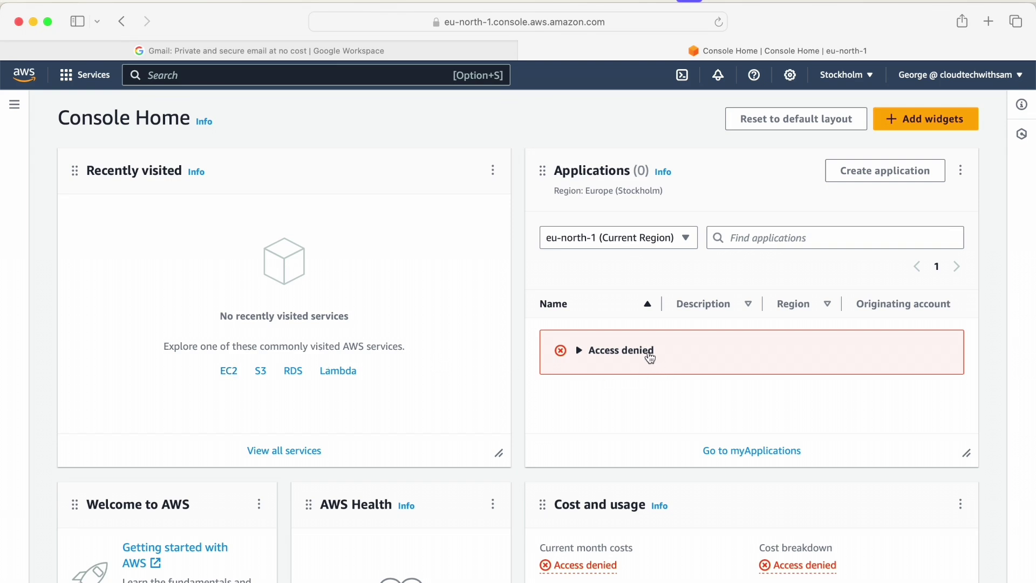
left_click(229, 372)
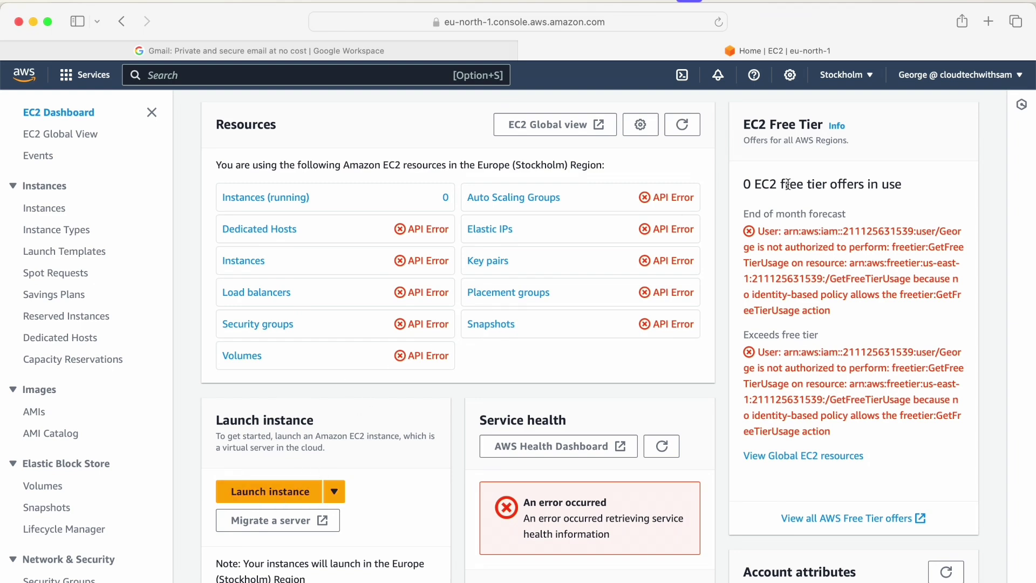
Switch back to the root account's IAM users list.
mouse_move(567, 582)
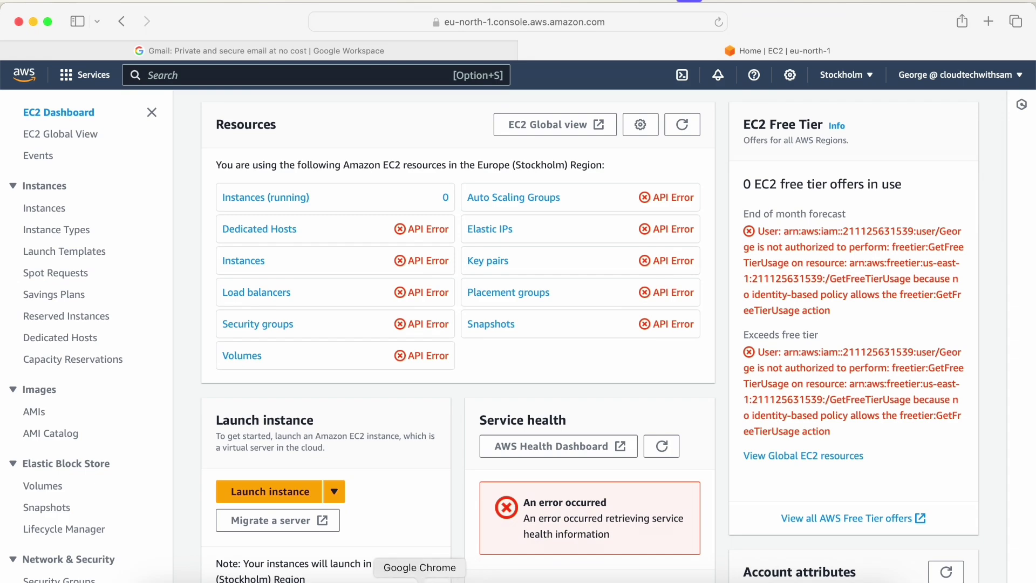
left_click(420, 580)
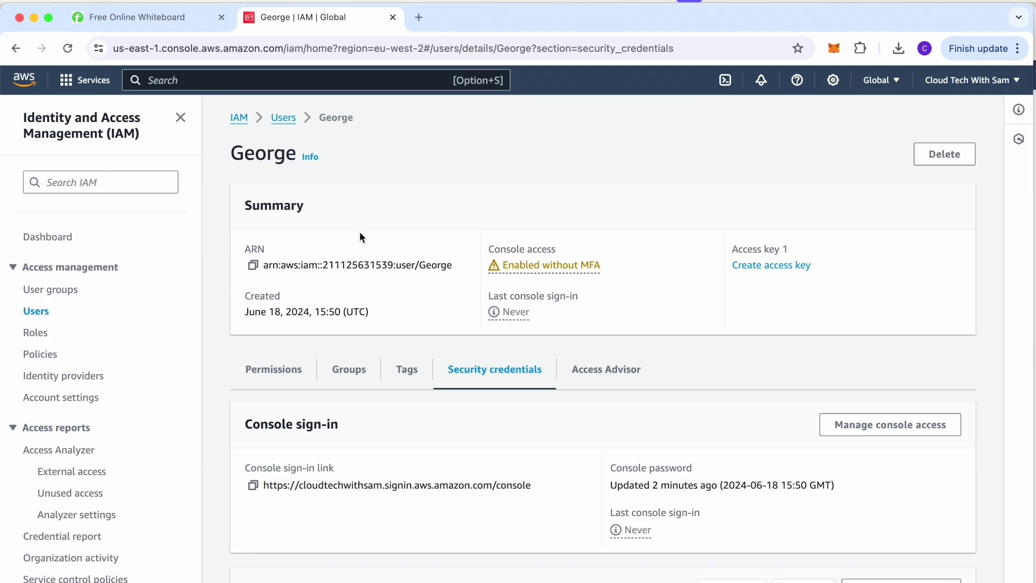
left_click(283, 119)
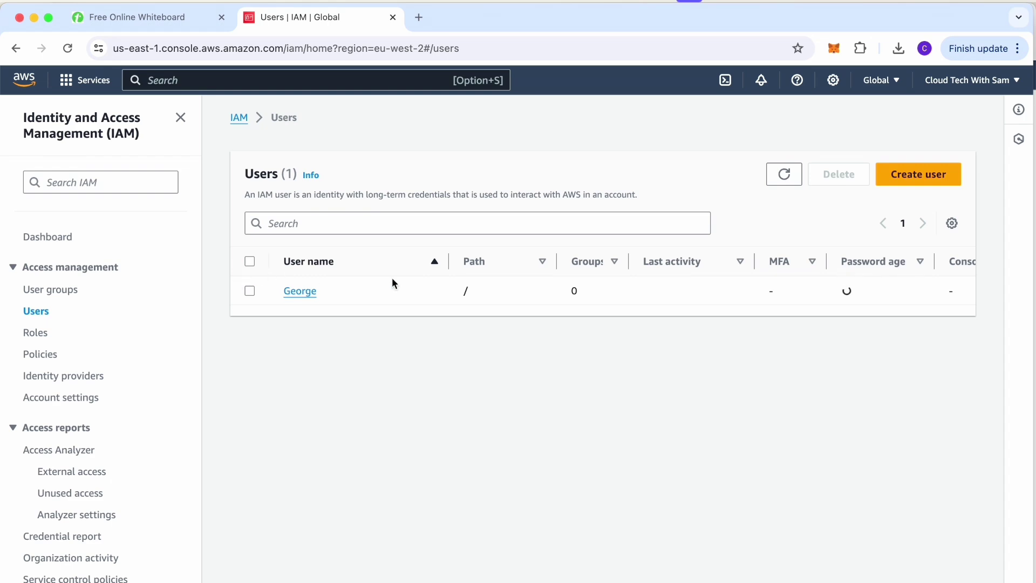
Create a new IAM user through the wizard with a typed user name.
left_click(887, 174)
left_click(308, 278)
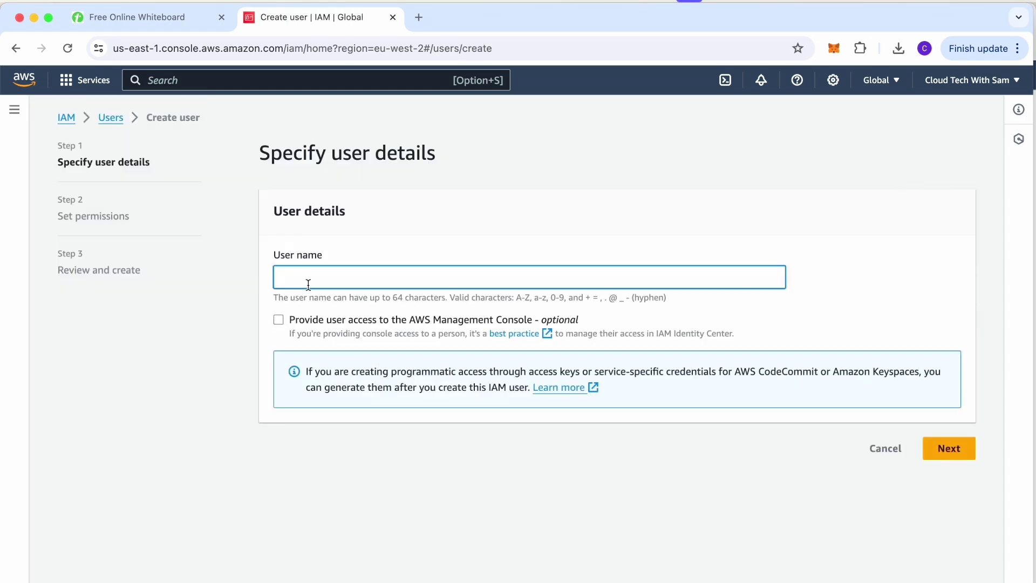
type("Mary")
left_click(953, 453)
left_click(947, 519)
left_click(938, 576)
type("Al")
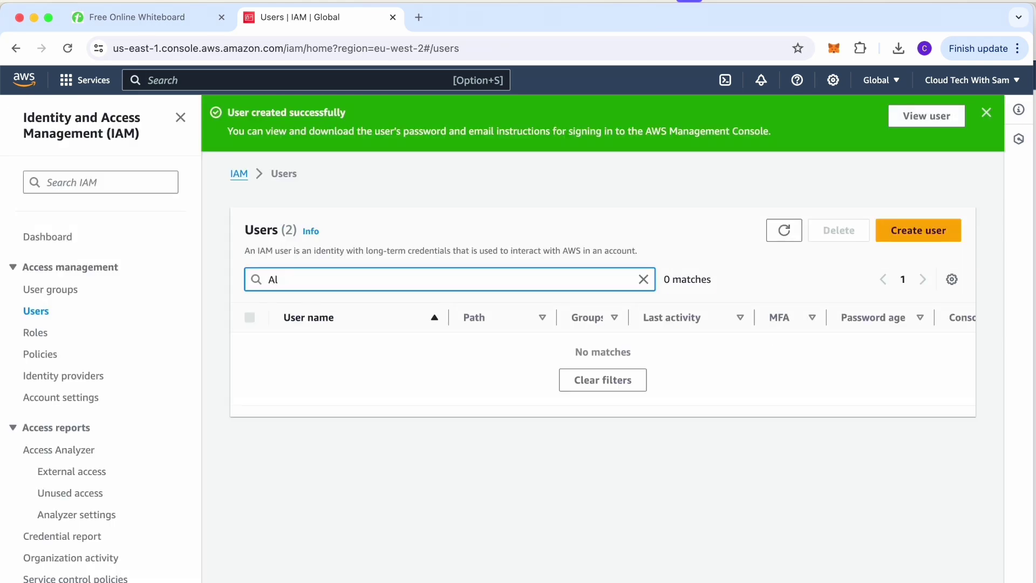
Create another IAM user with console access, download its credentials file, and return to Users.
left_click(918, 232)
type("Alice")
left_click(279, 376)
left_click(321, 507)
scroll(320, 505, "down", 5)
left_click(948, 575)
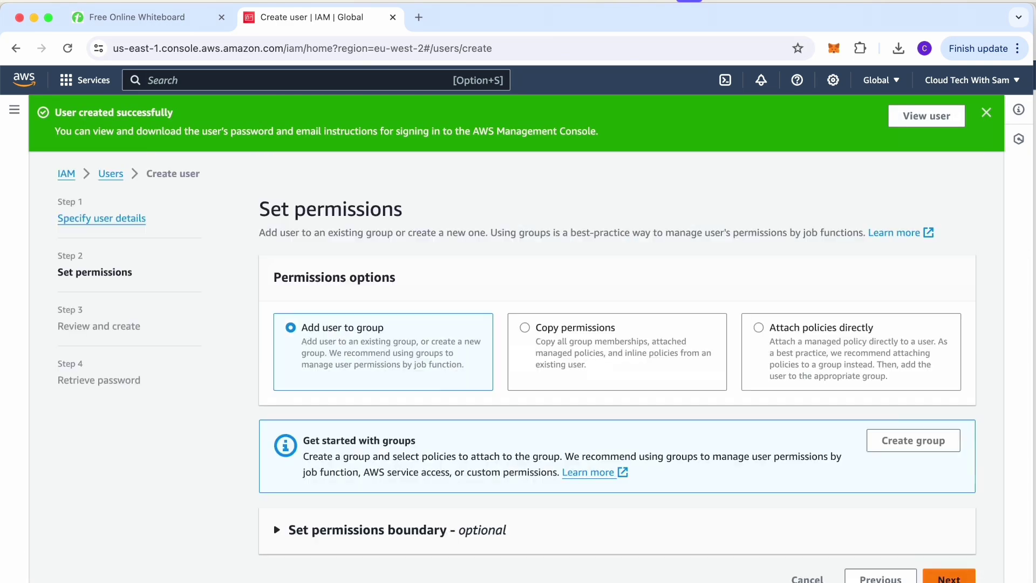
left_click(948, 577)
scroll(945, 576, "down", 3)
left_click(938, 578)
left_click(776, 510)
left_click(913, 506)
Search the user list for the next user name, then start that user with console access.
left_click(321, 279)
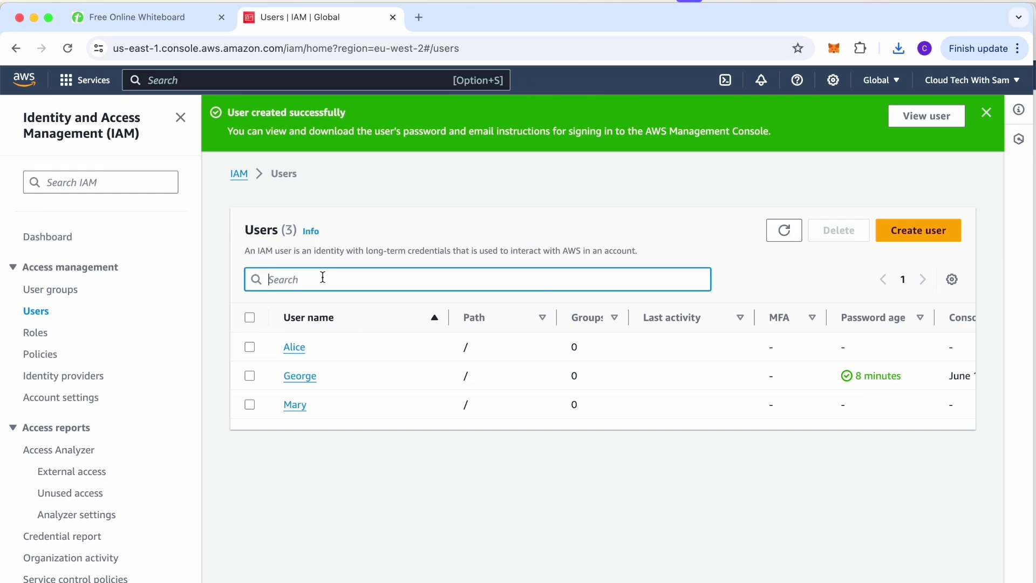
type("King")
left_click(642, 279)
left_click(917, 230)
type("King")
left_click(283, 321)
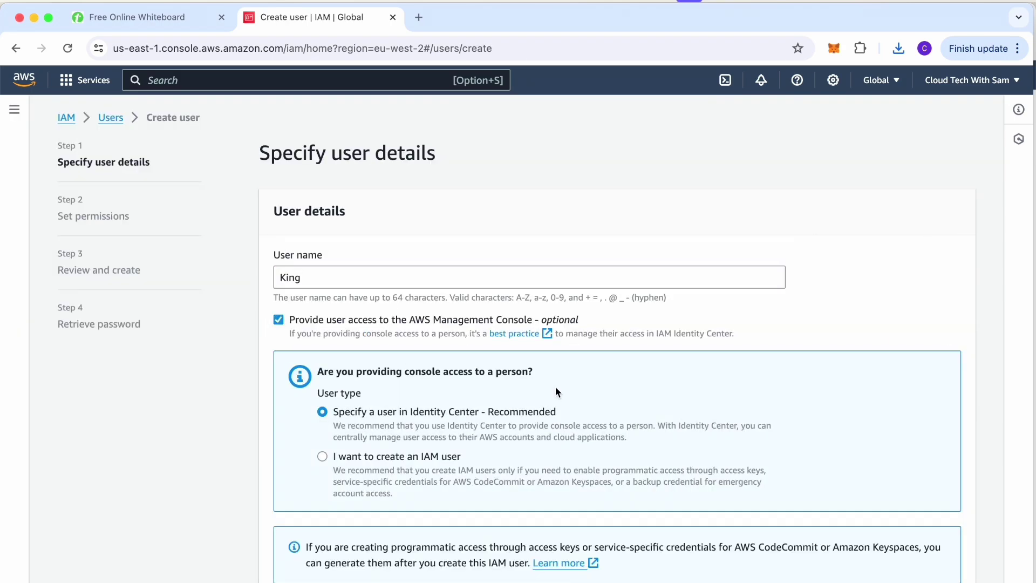
scroll(555, 386, "down", 1)
left_click(324, 416)
scroll(277, 453, "down", 4)
Finish creating the user, download its credentials .csv, and leave the wizard for IAM.
left_click(947, 577)
left_click(948, 522)
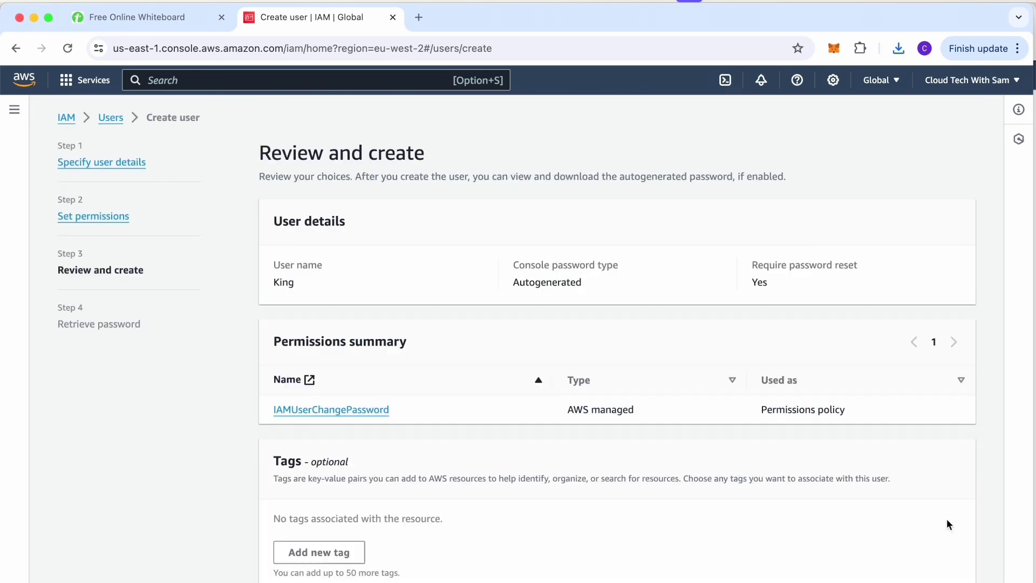
scroll(784, 479, "down", 2)
left_click(919, 579)
left_click(766, 507)
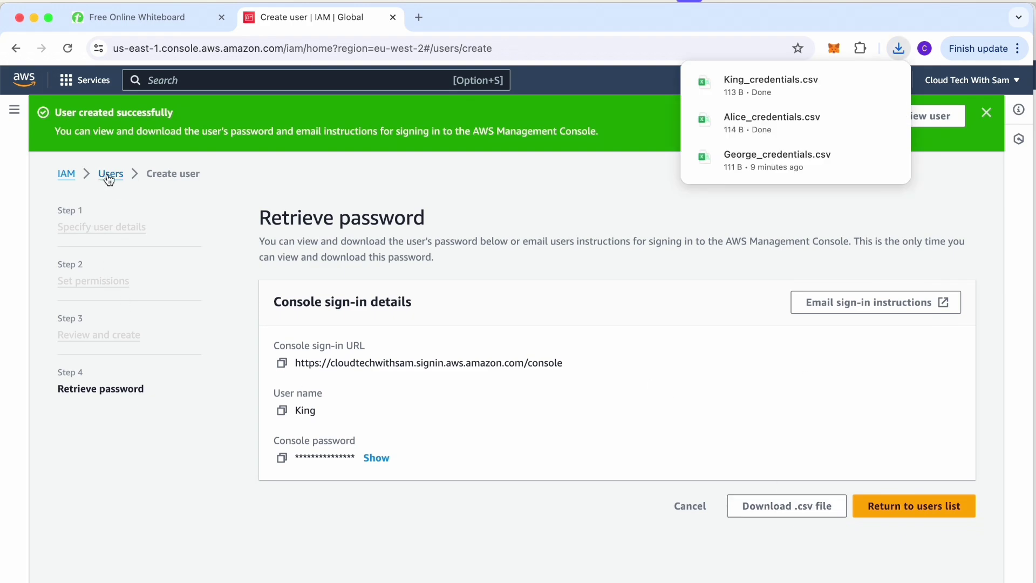
left_click(66, 174)
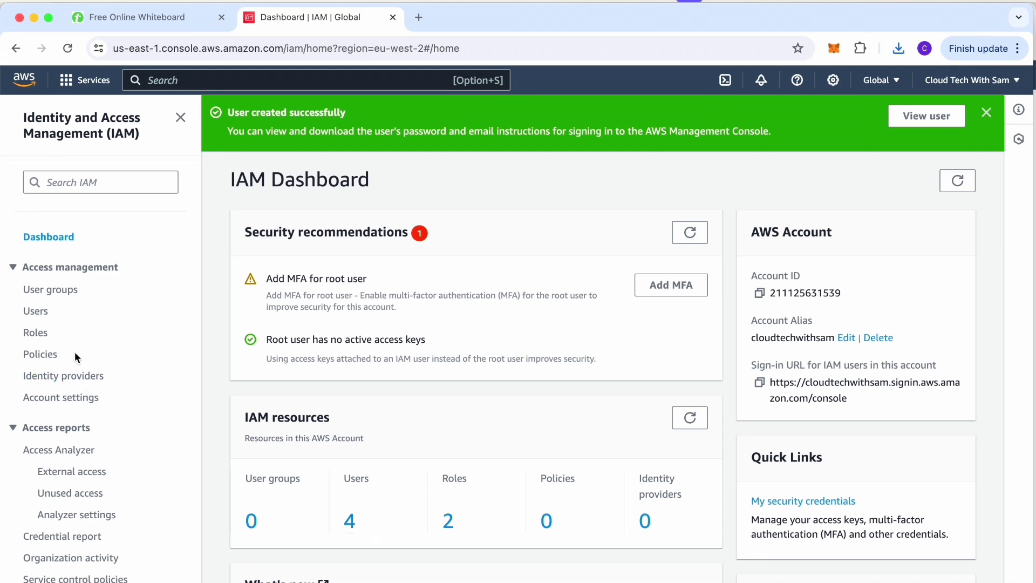
Name a new user group Admins, tick AdministratorAccess, and create the group.
left_click(64, 294)
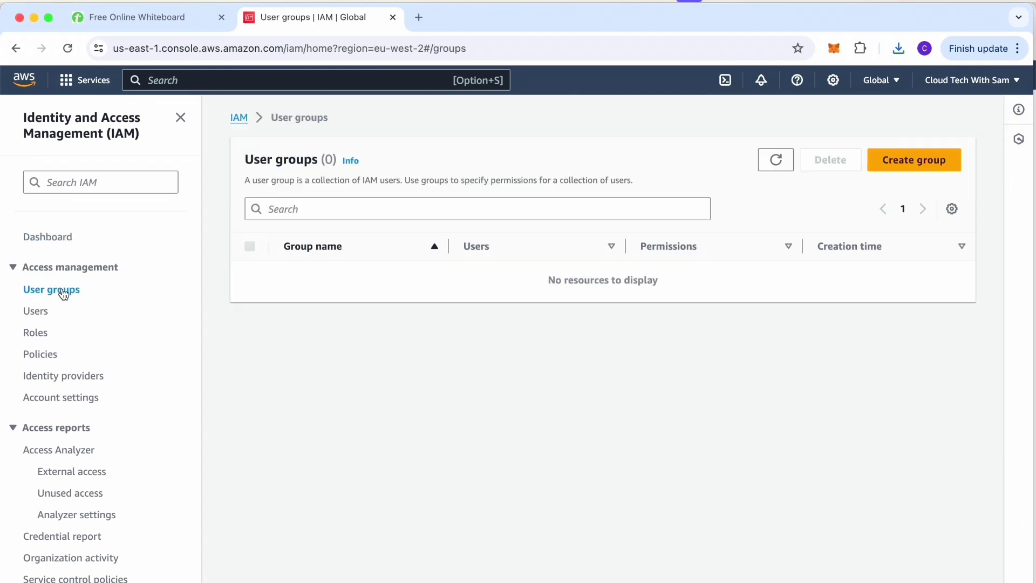
left_click(892, 168)
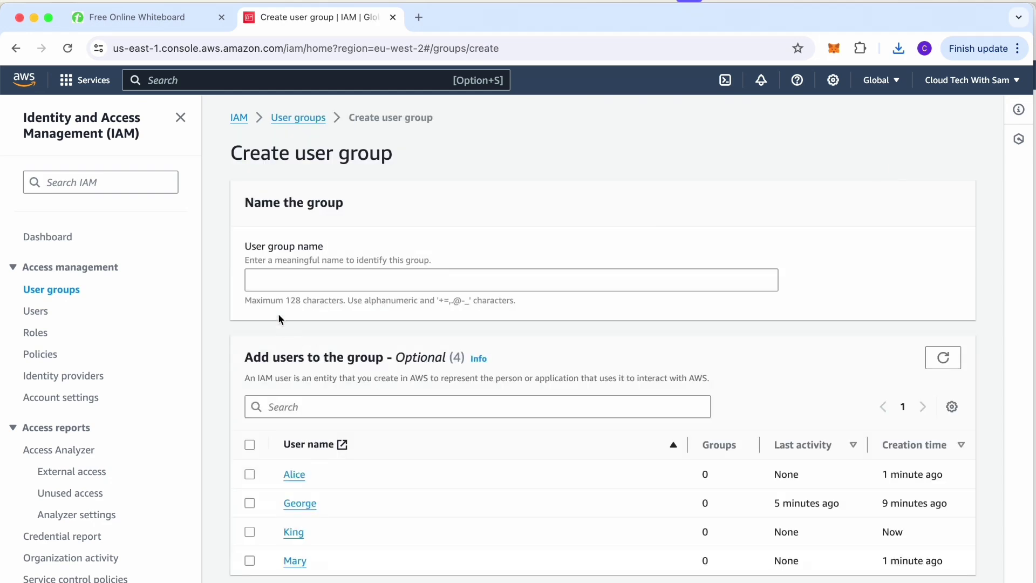
left_click(280, 276)
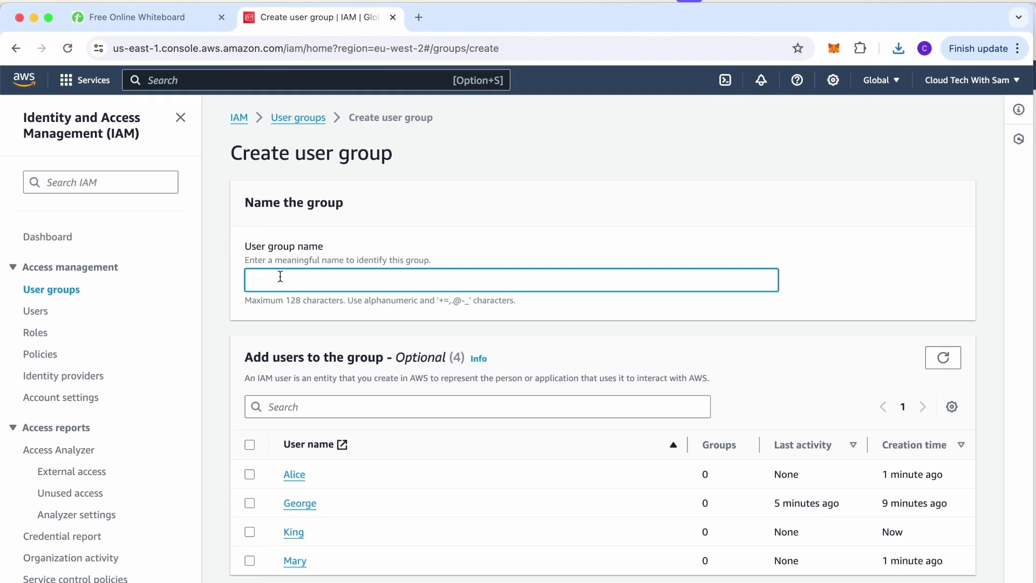
type("Admins")
scroll(552, 265, "down", 5)
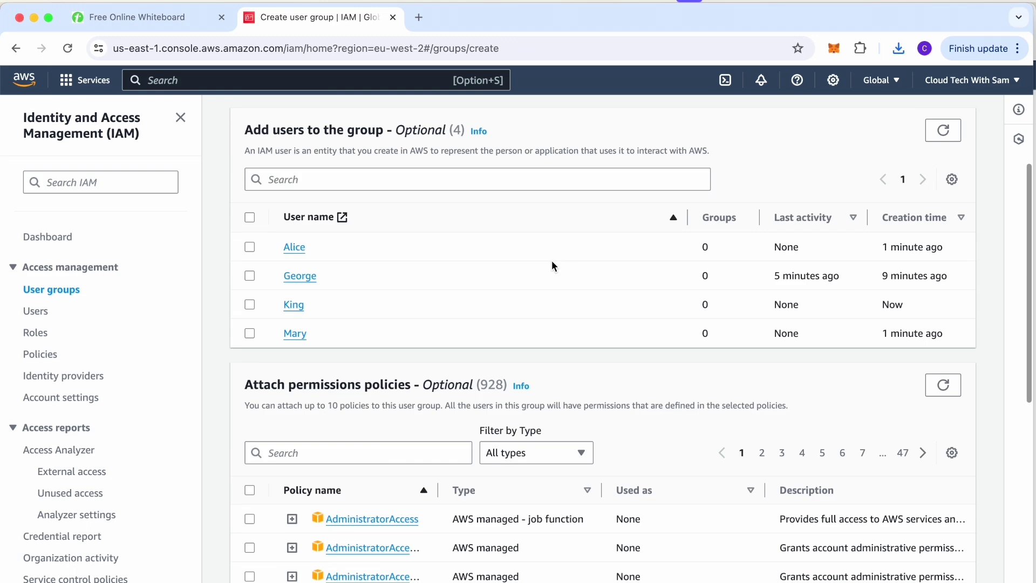
scroll(552, 261, "down", 4)
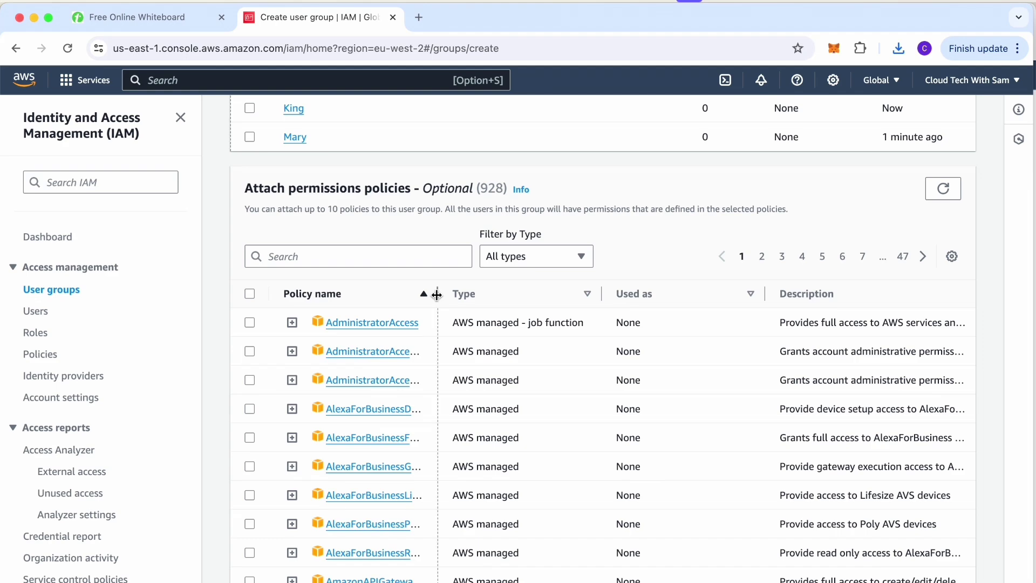
left_click_drag(437, 294, 488, 293)
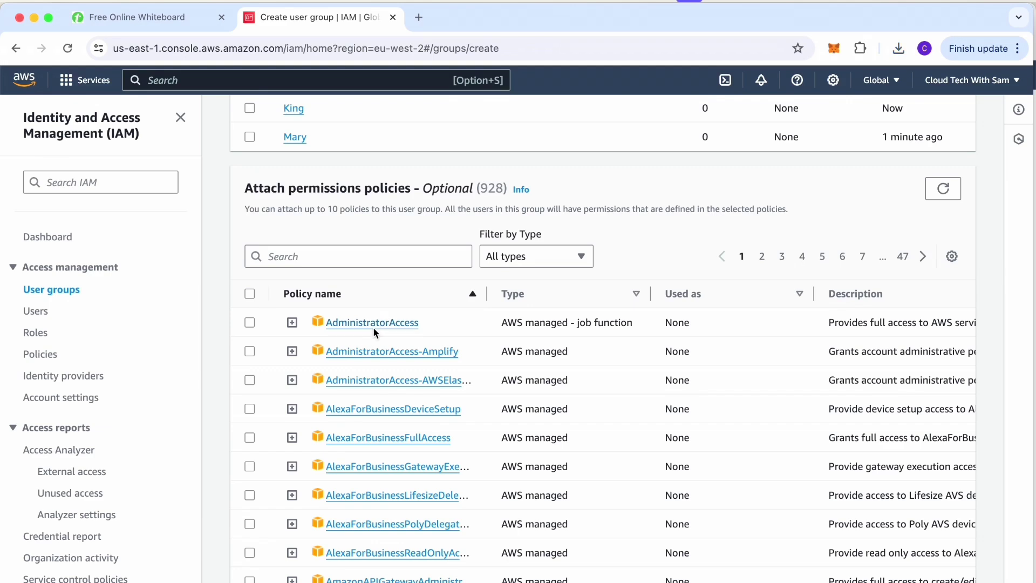
left_click(249, 322)
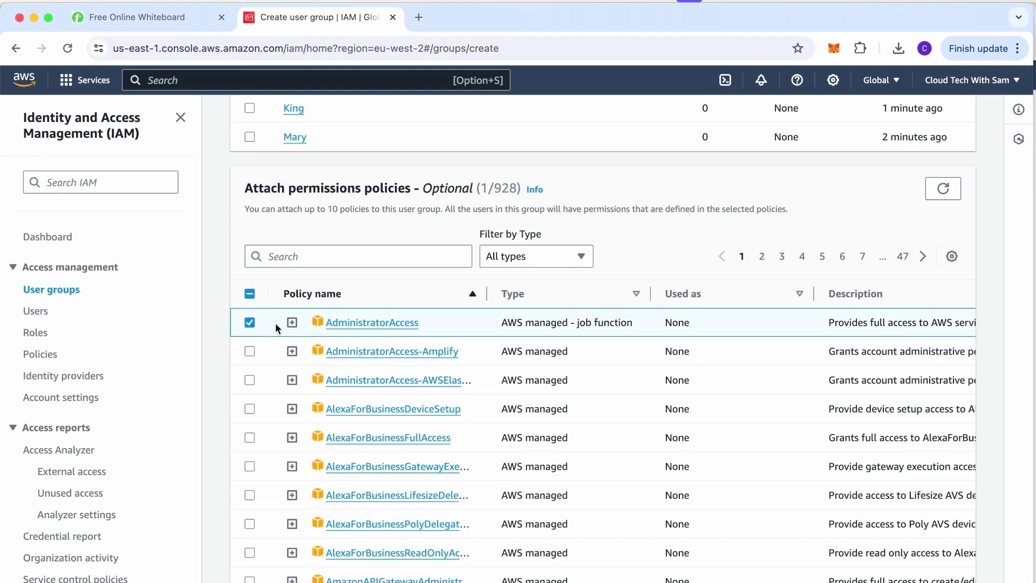
scroll(468, 322, "down", 6)
scroll(468, 322, "up", 1)
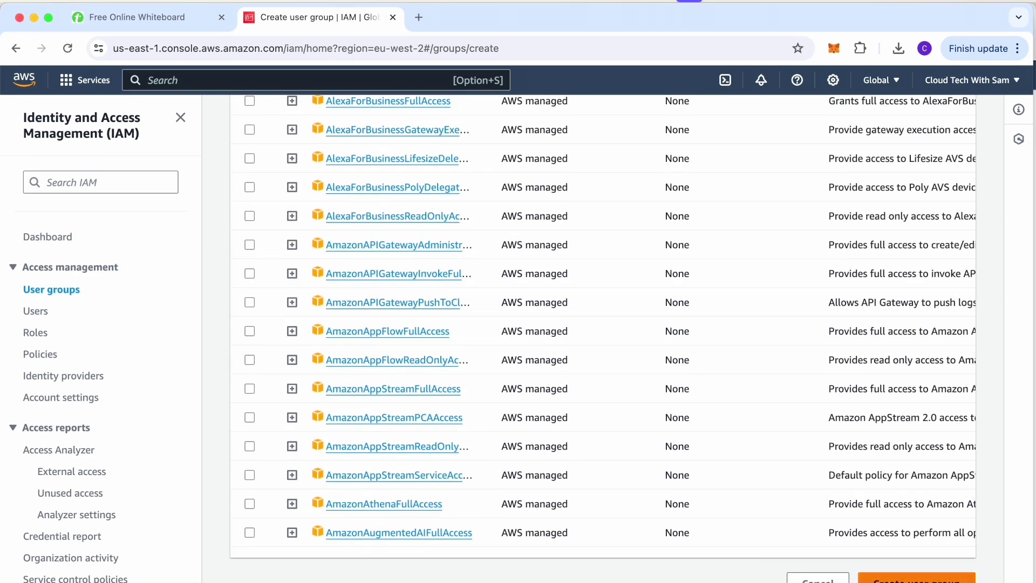
left_click(916, 579)
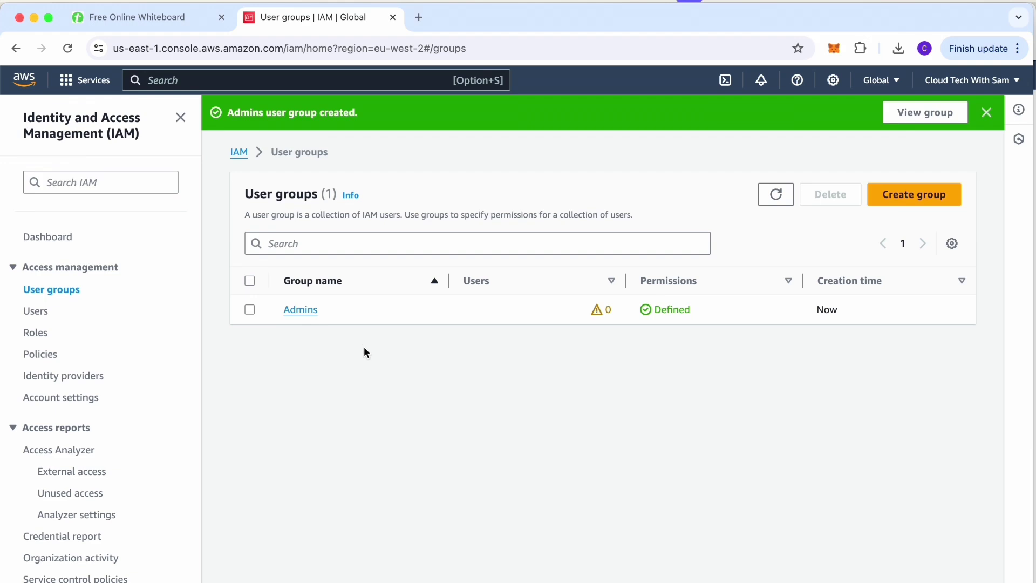
Add one user to Admins, review the group's permissions, then switch to that user's Safari window.
left_click(301, 310)
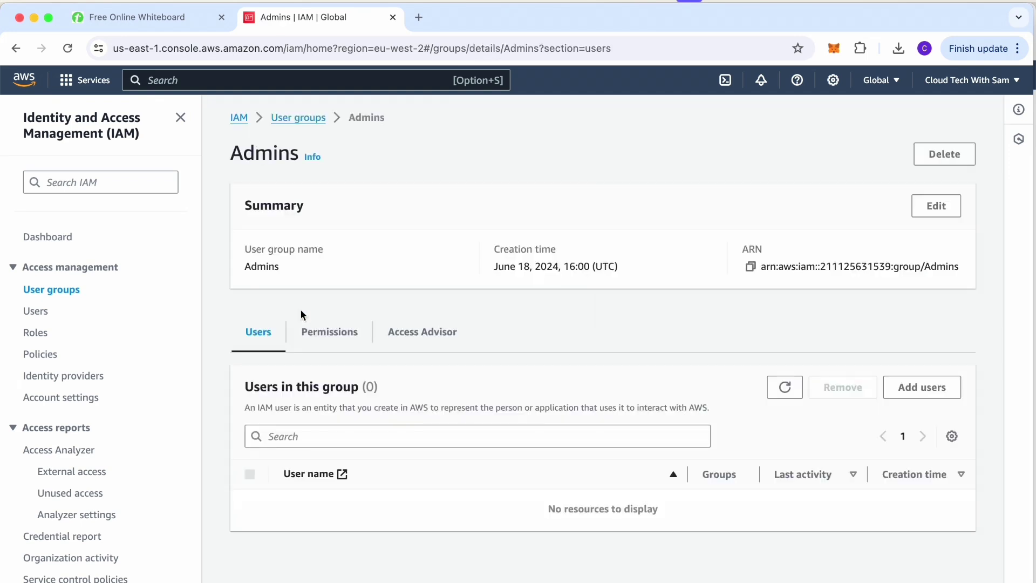
left_click(921, 390)
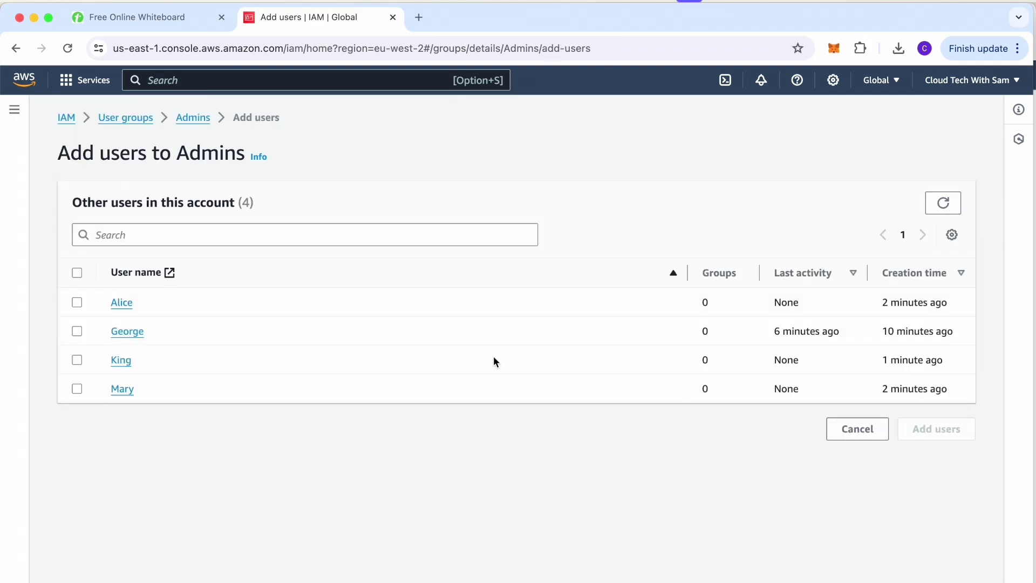
left_click(75, 333)
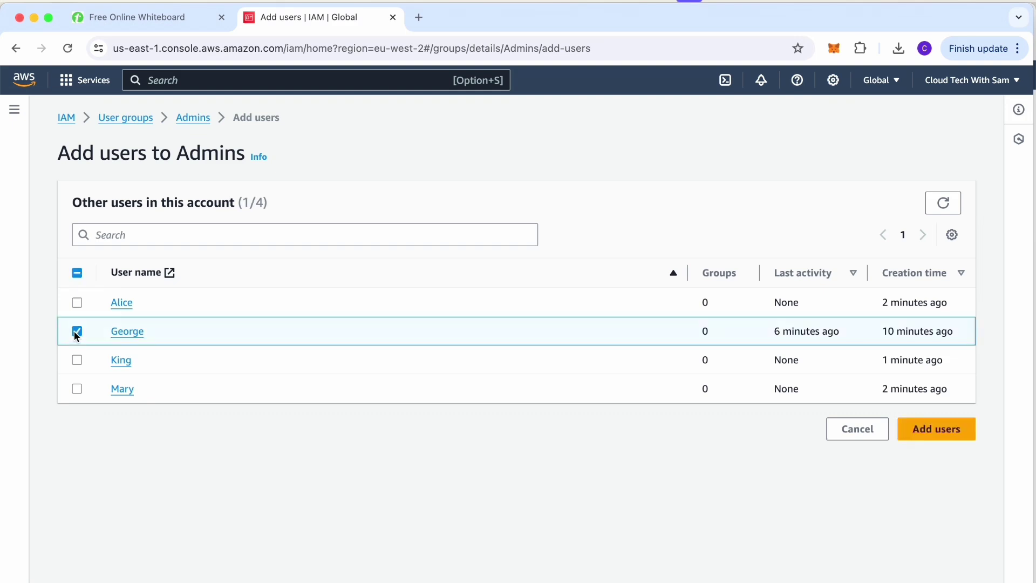
left_click(936, 435)
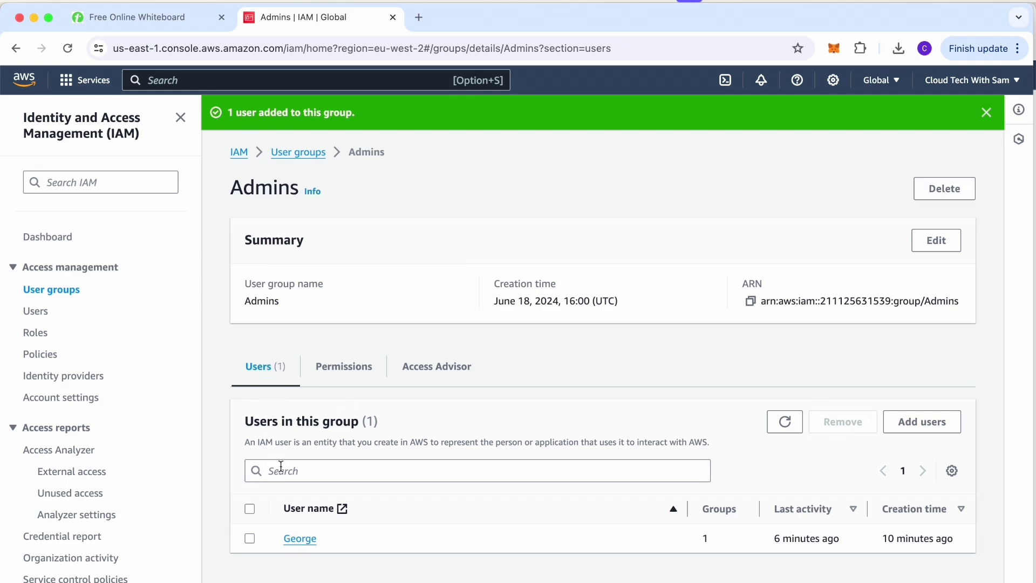
left_click(341, 377)
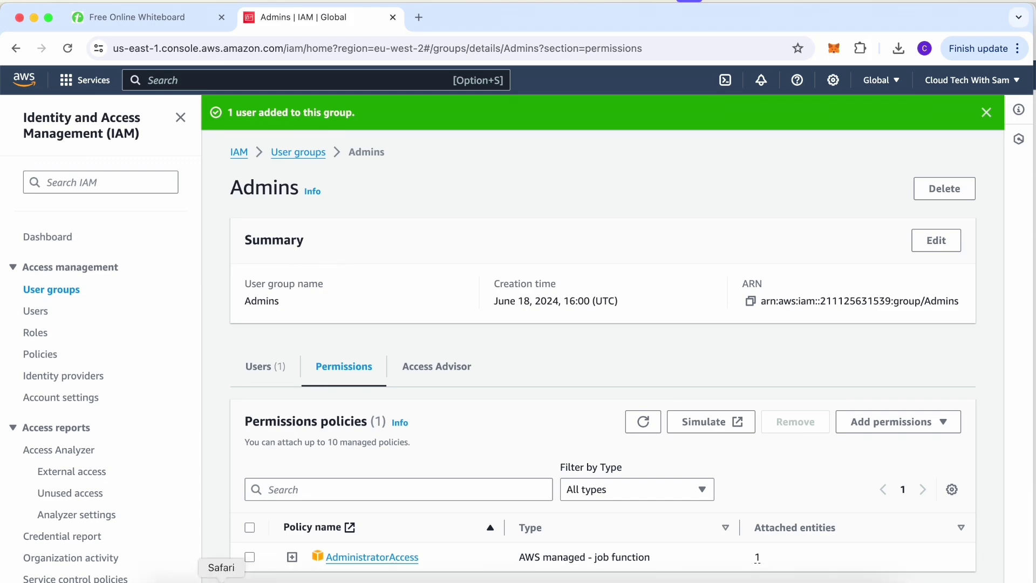
left_click(221, 580)
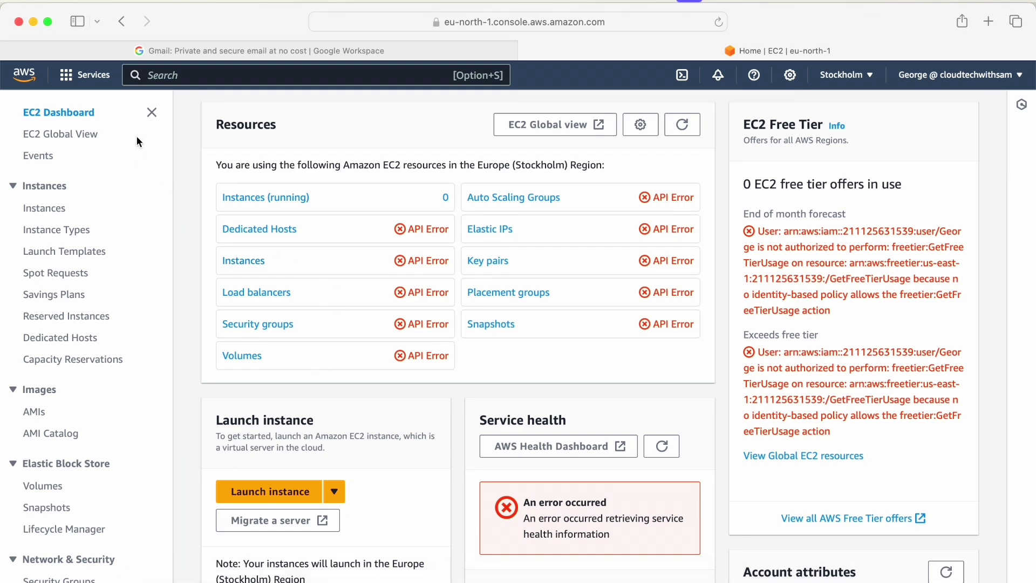
Reload the EC2 dashboard in Safari, then open S3 through a console search for 's3'.
left_click(718, 22)
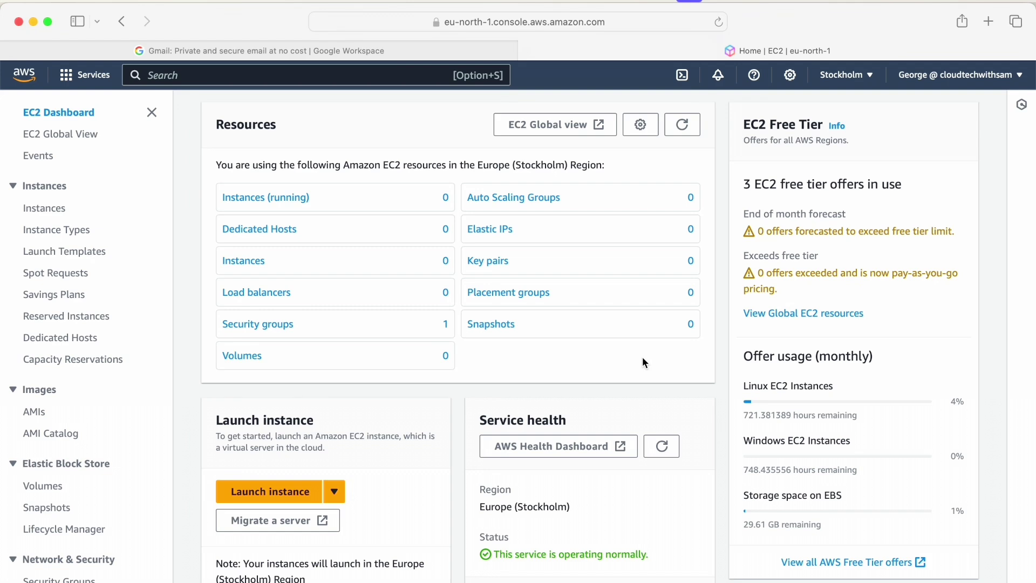
left_click(175, 76)
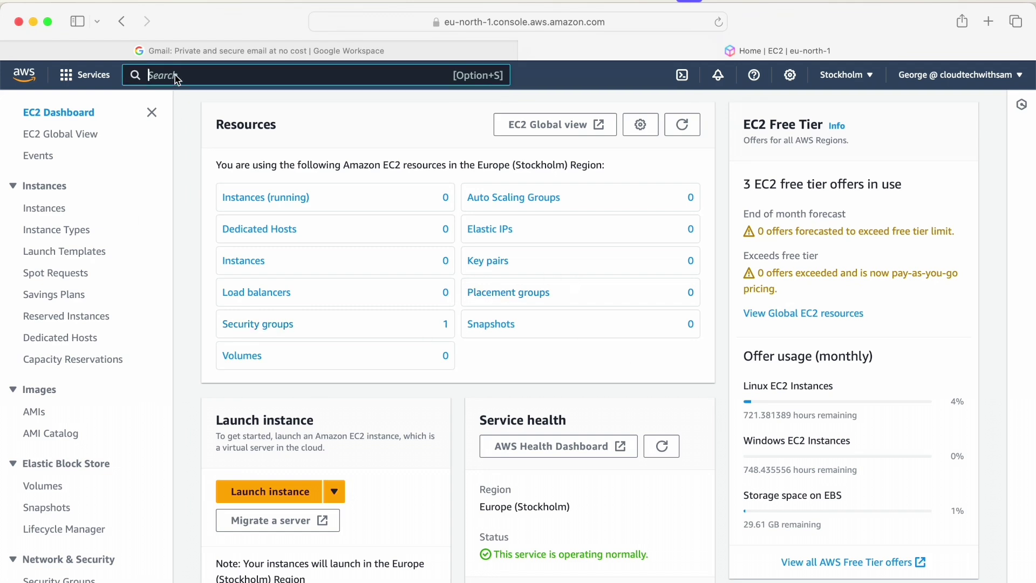
type("s3")
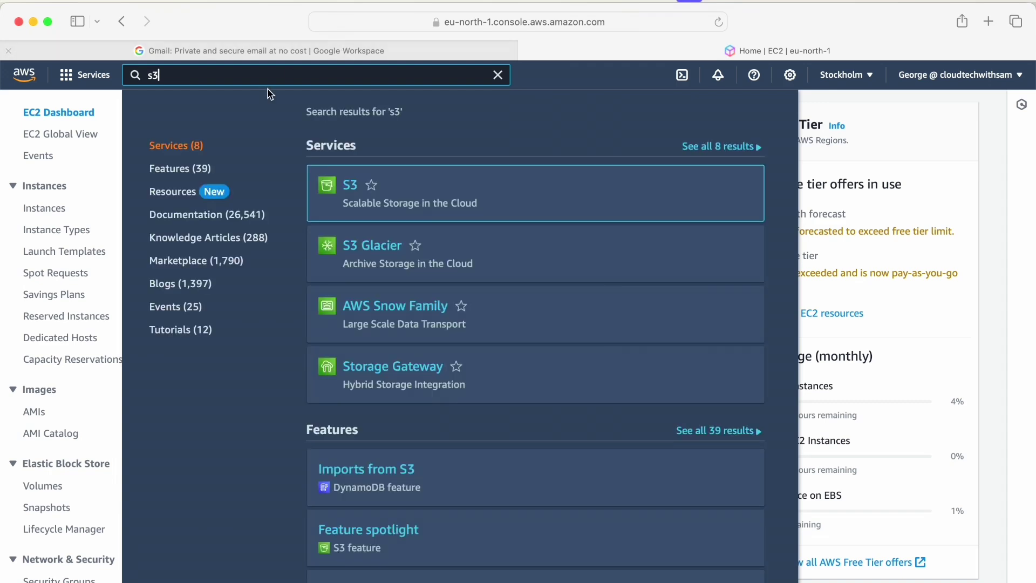
left_click(350, 186)
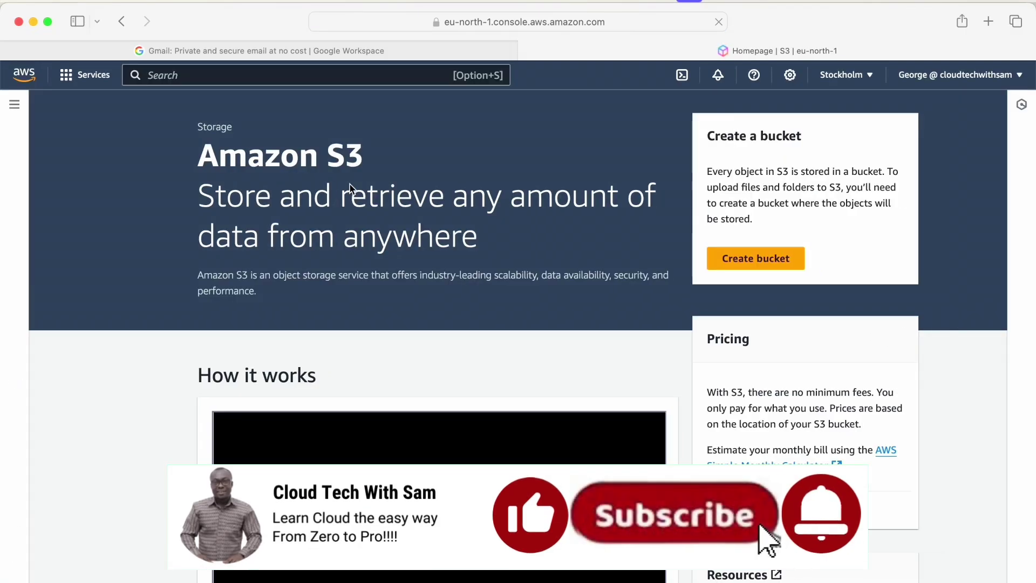
Create the bucket cloudtechwithsam-bucket with default settings, then return to the IAM window.
left_click(760, 262)
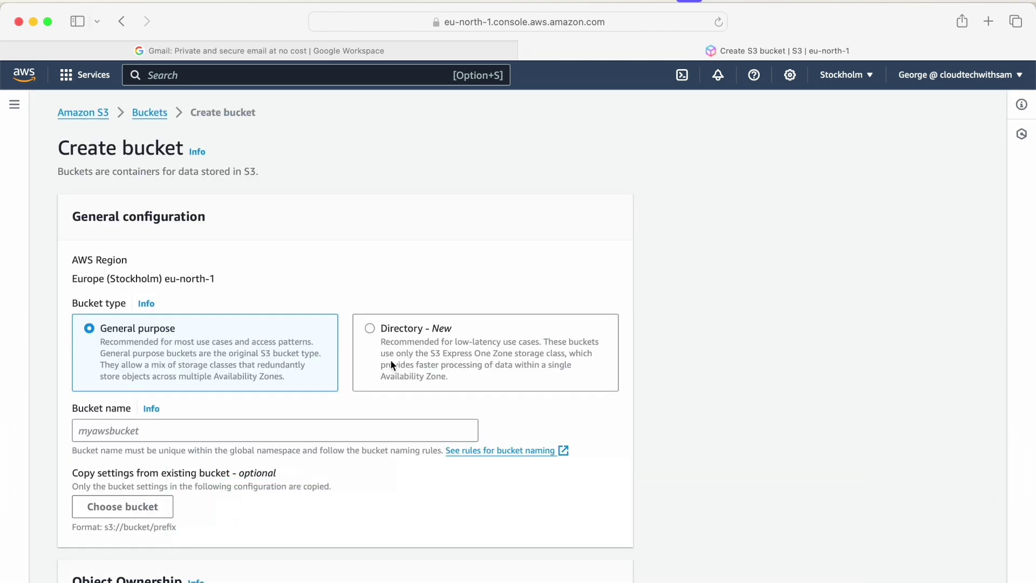
scroll(244, 345, "down", 3)
left_click(140, 333)
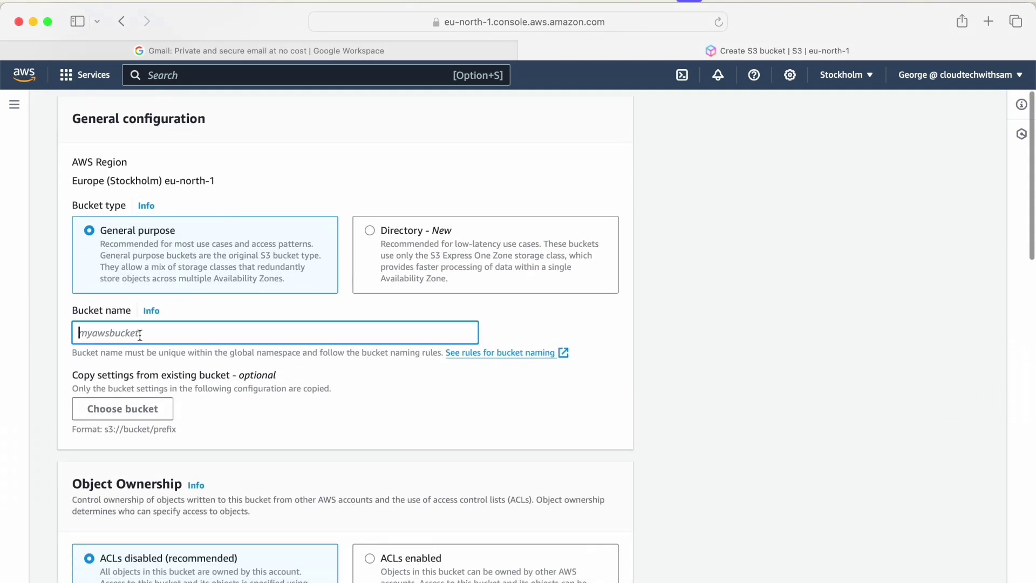
type("cloud")
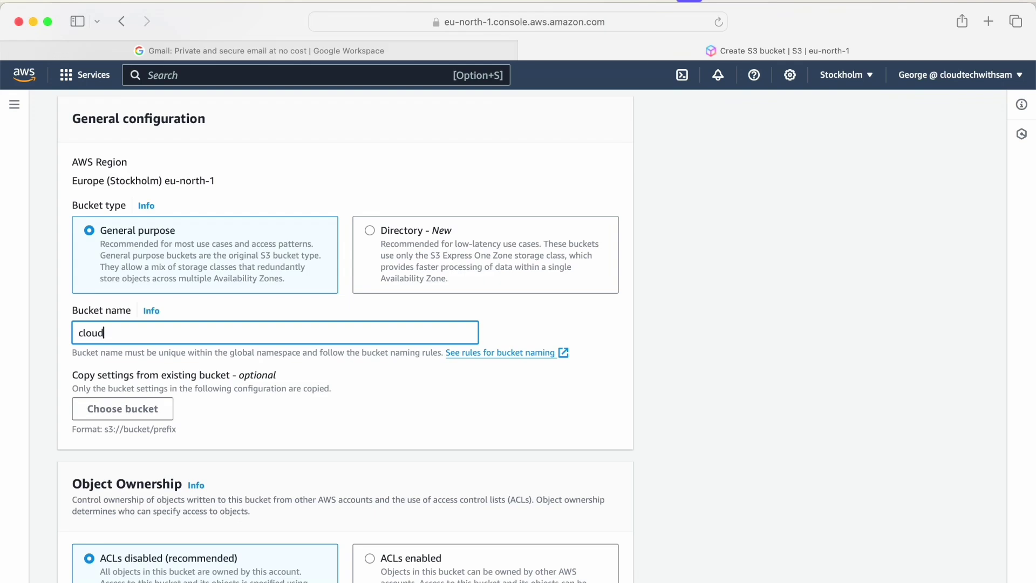
type("techwithsam-bucket")
scroll(345, 334, "down", 10)
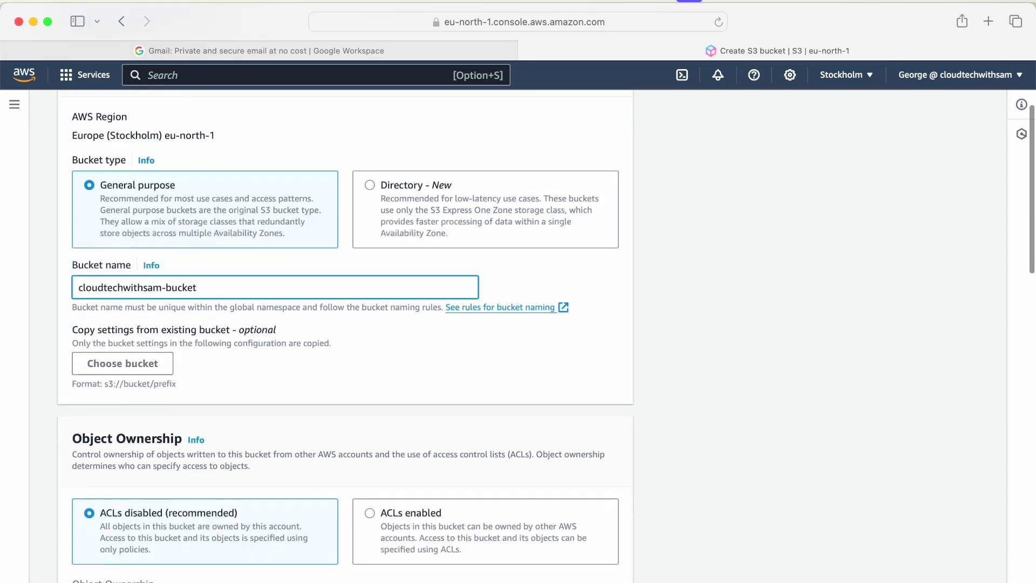
scroll(345, 334, "down", 15)
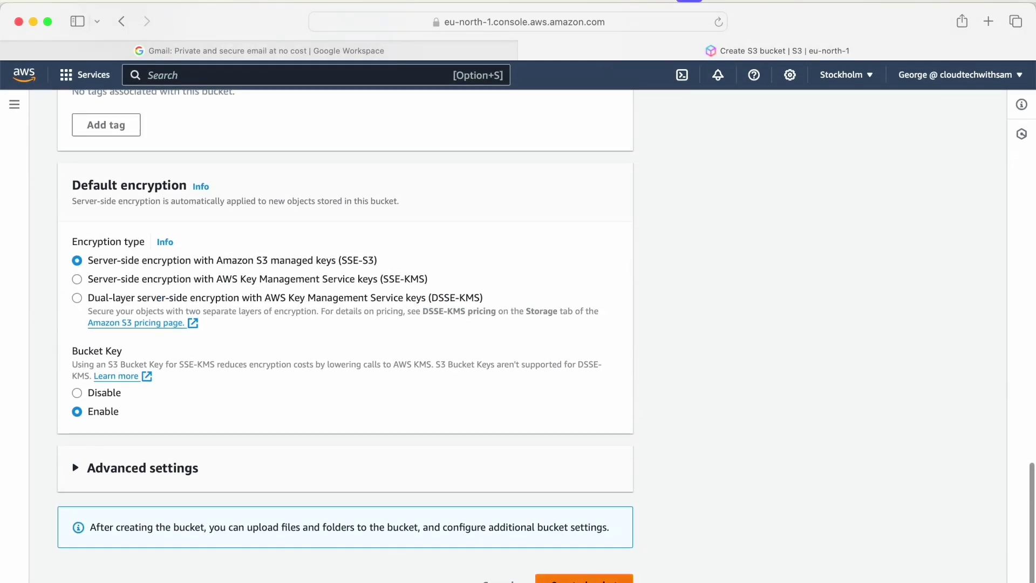
left_click(592, 580)
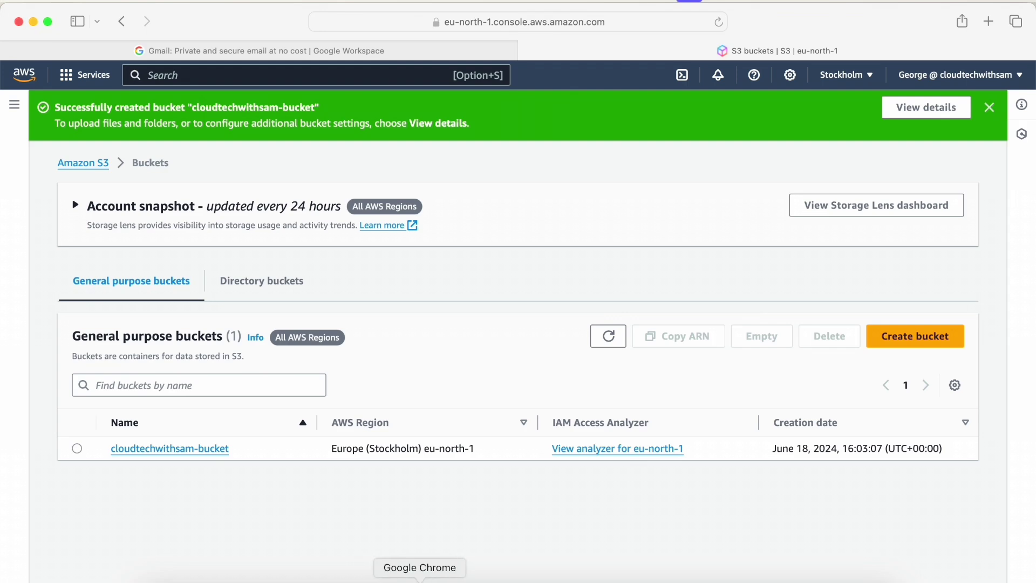
left_click(419, 580)
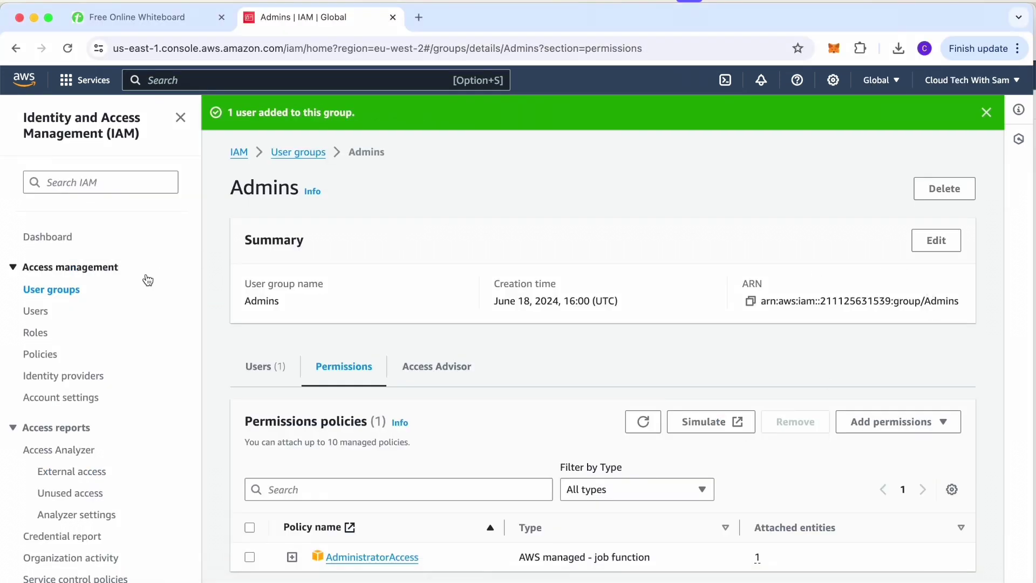
Start a new user group, briefly checking the Downloads folder of saved credentials.
left_click(48, 292)
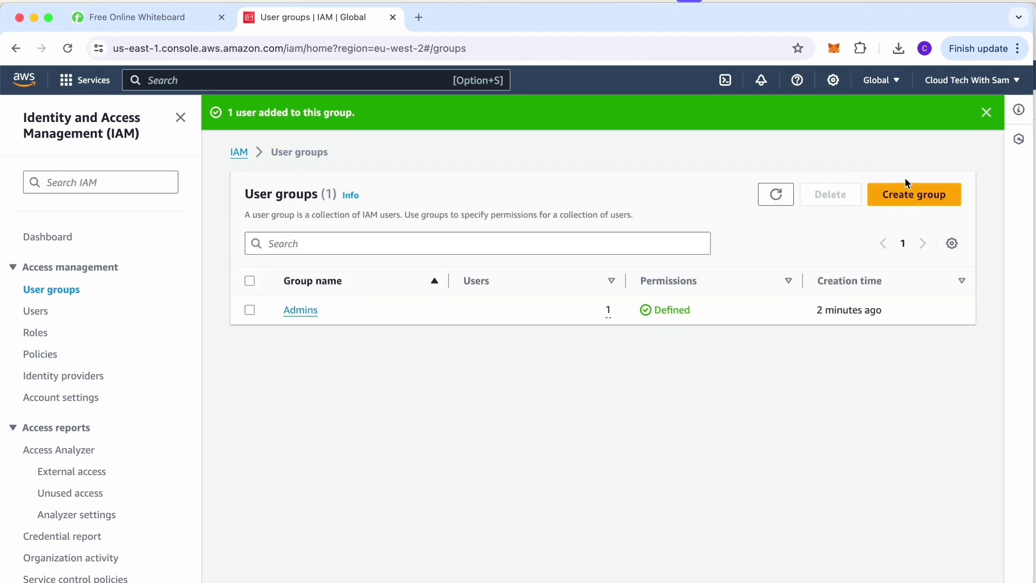
left_click(911, 199)
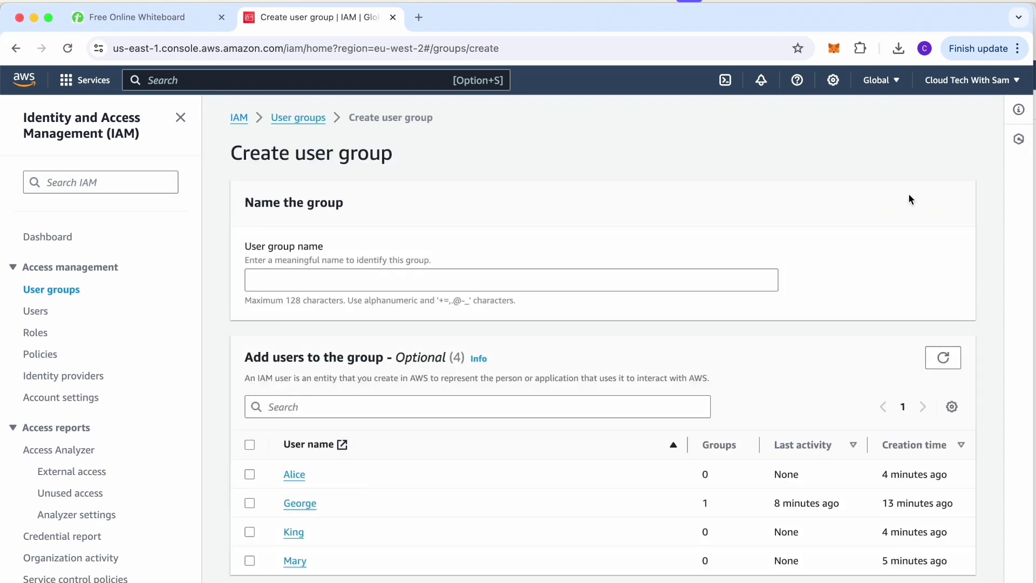
left_click(273, 280)
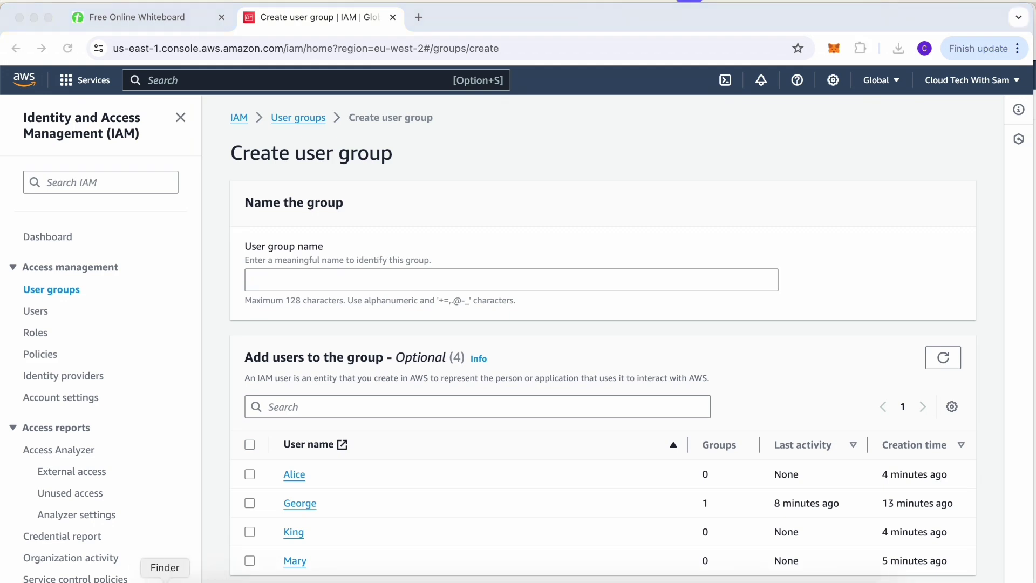
left_click(155, 578)
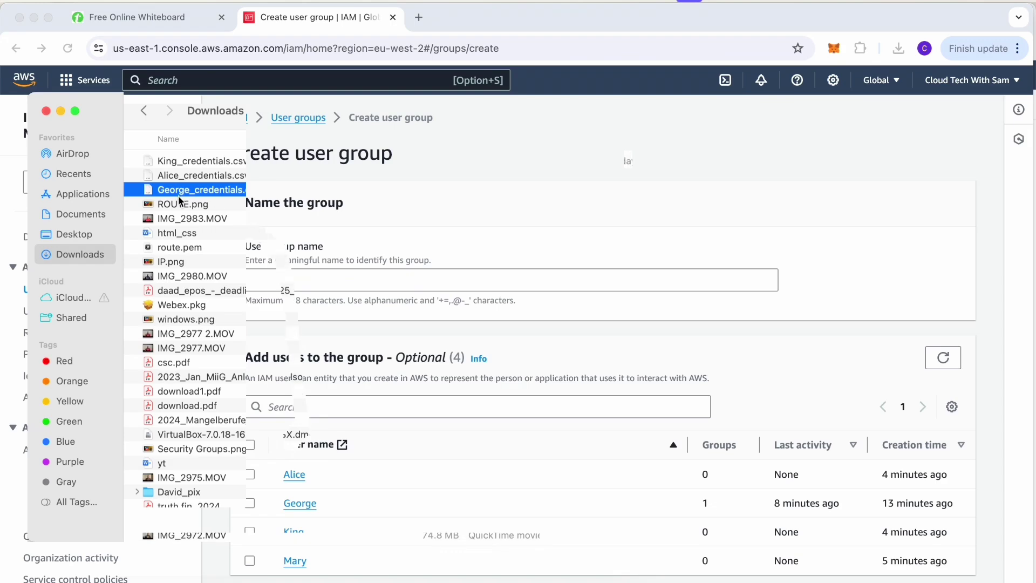
left_click(75, 111)
left_click(60, 111)
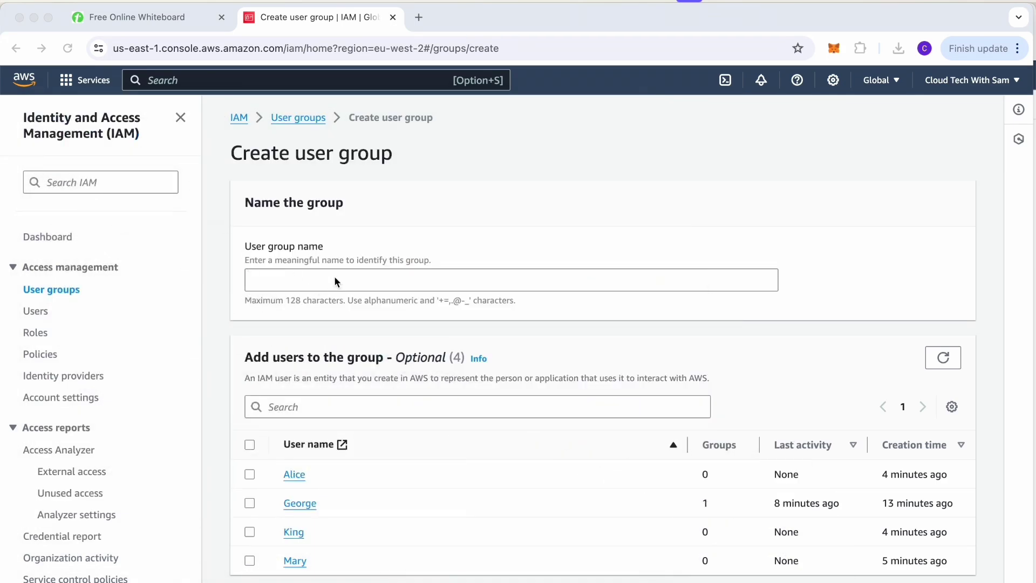
Name the group Marketing and create it without members or policies.
left_click(334, 277)
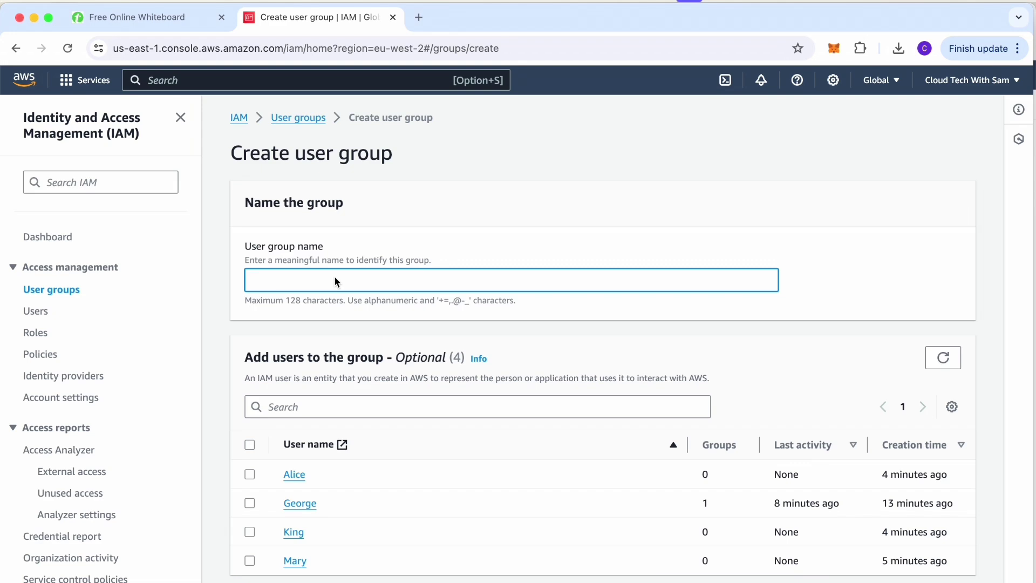
type("Marketing")
scroll(675, 268, "down", 7)
scroll(676, 270, "up", 2)
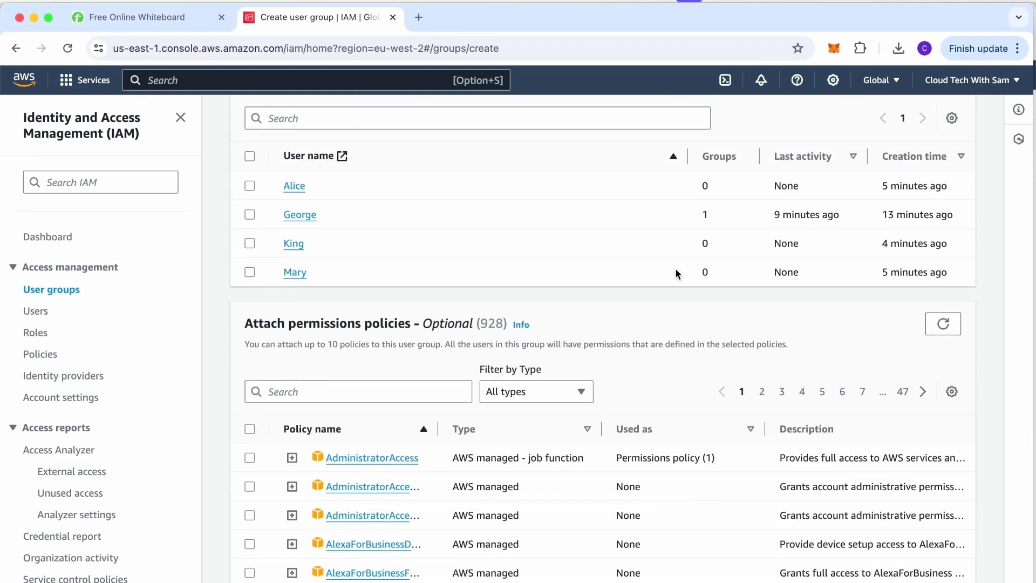
scroll(675, 270, "down", 1)
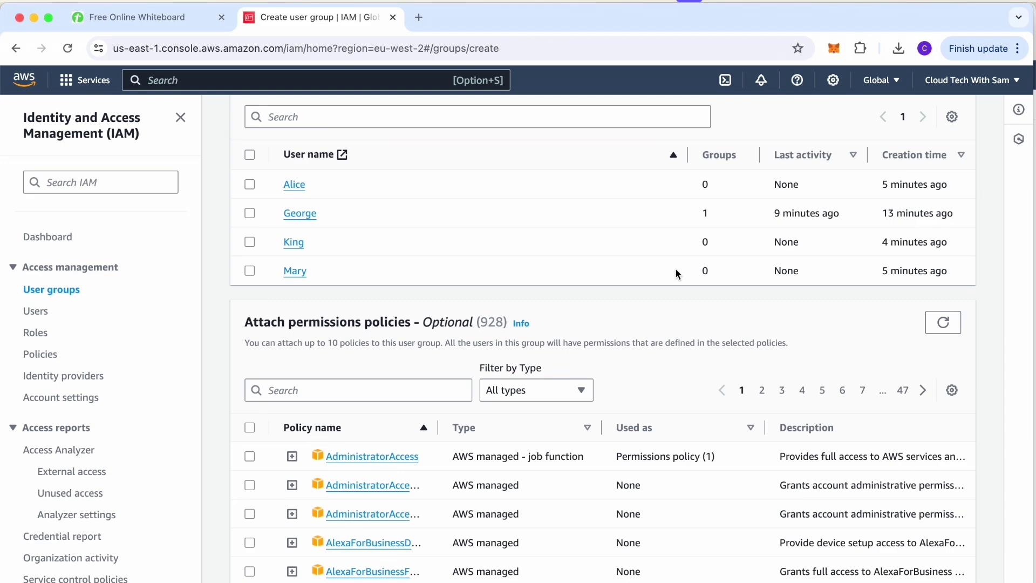
scroll(675, 268, "down", 8)
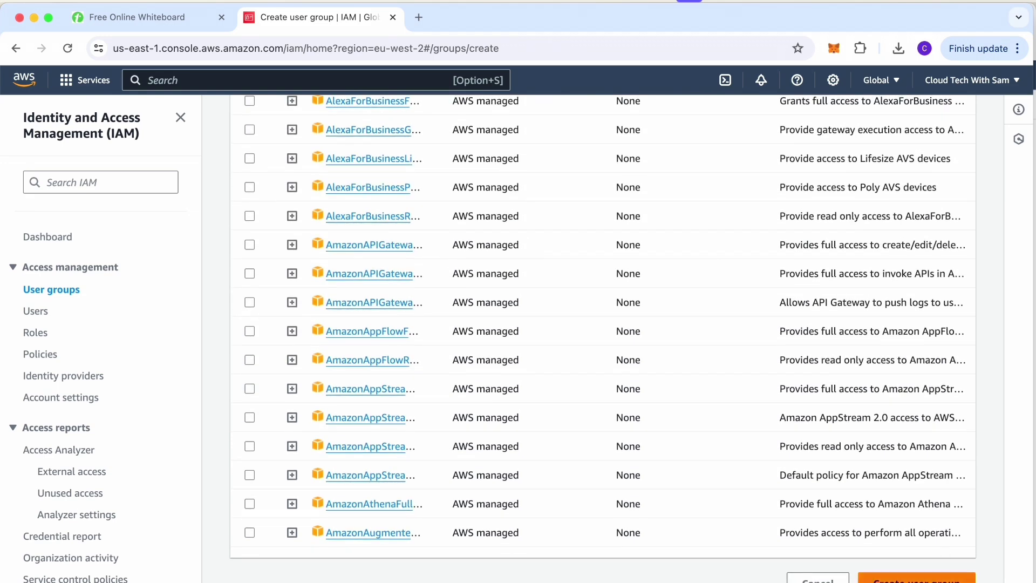
left_click(917, 579)
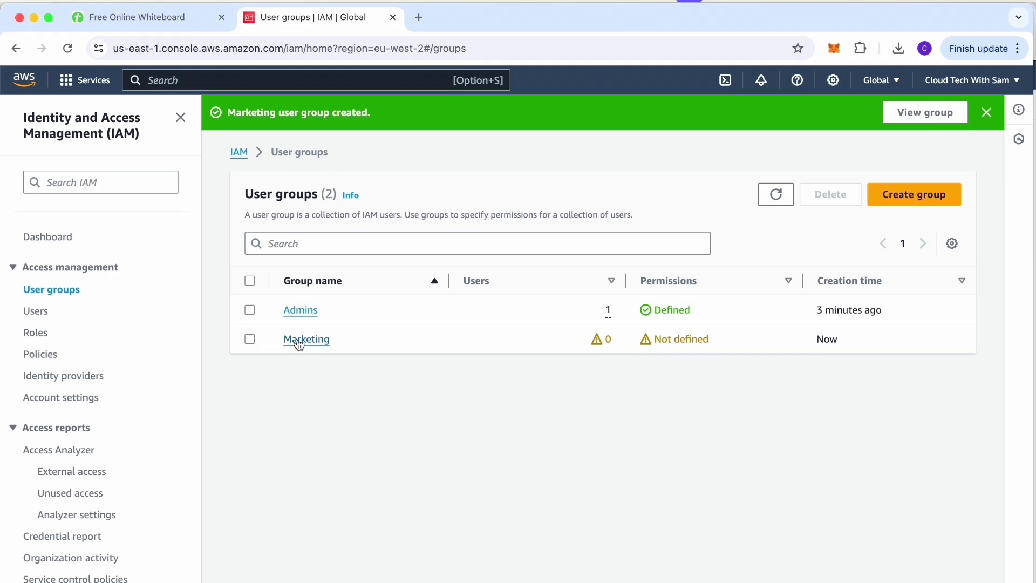
Attach AmazonEC2FullAccess to the Marketing group, found by searching 'ec2' among policies.
left_click(249, 338)
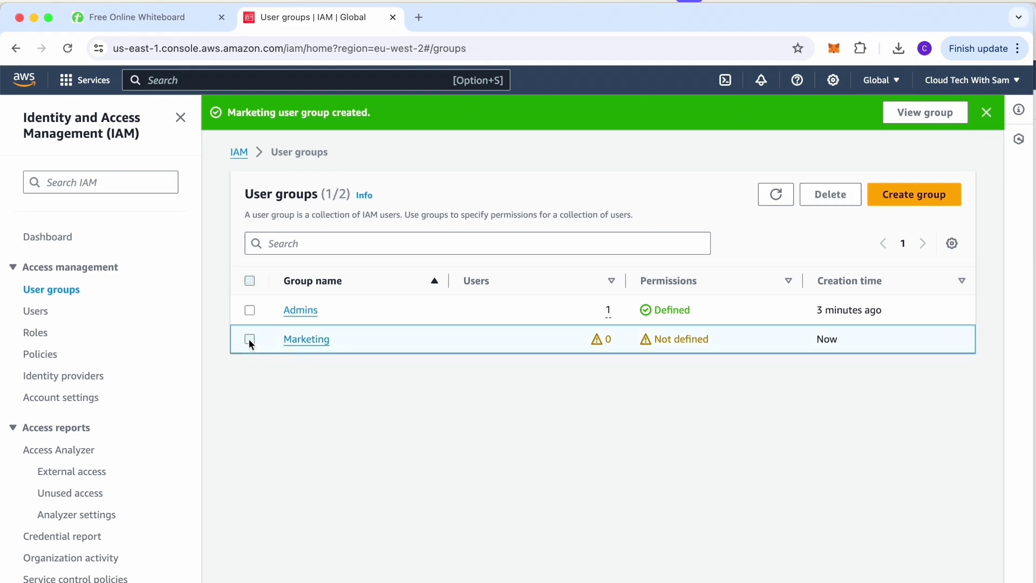
left_click(306, 340)
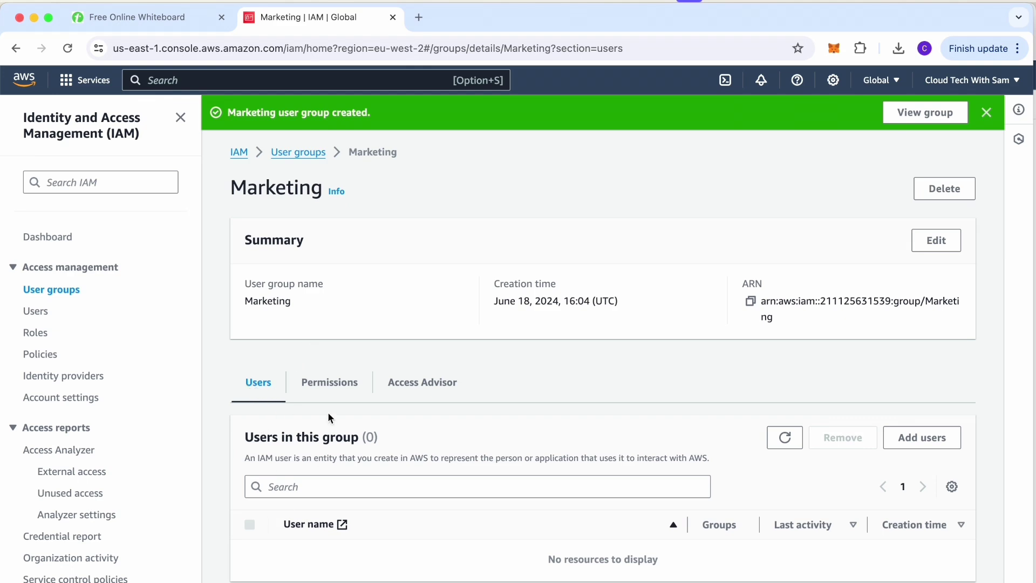
left_click(324, 388)
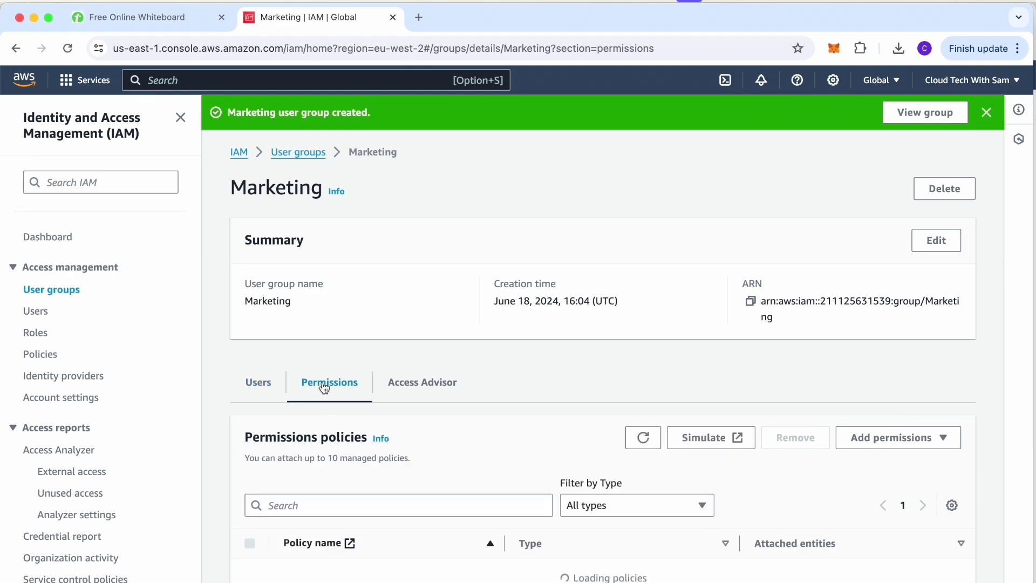
left_click(897, 442)
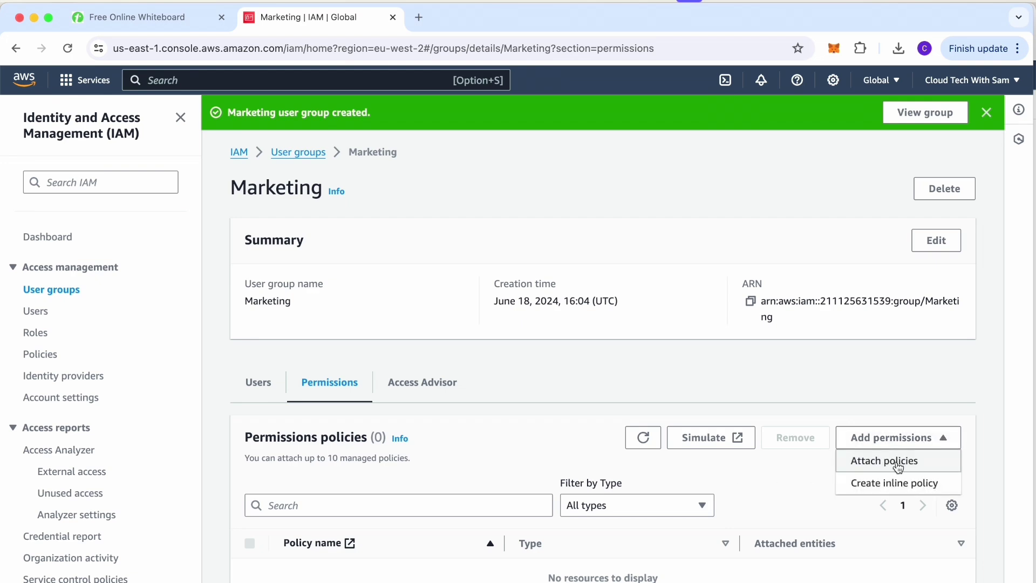
left_click(898, 465)
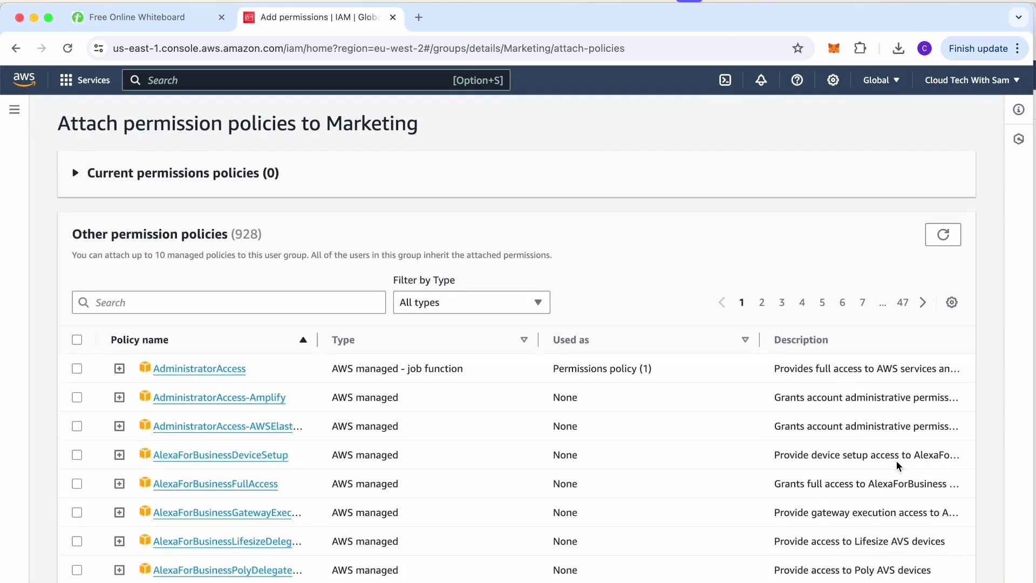
left_click(162, 301)
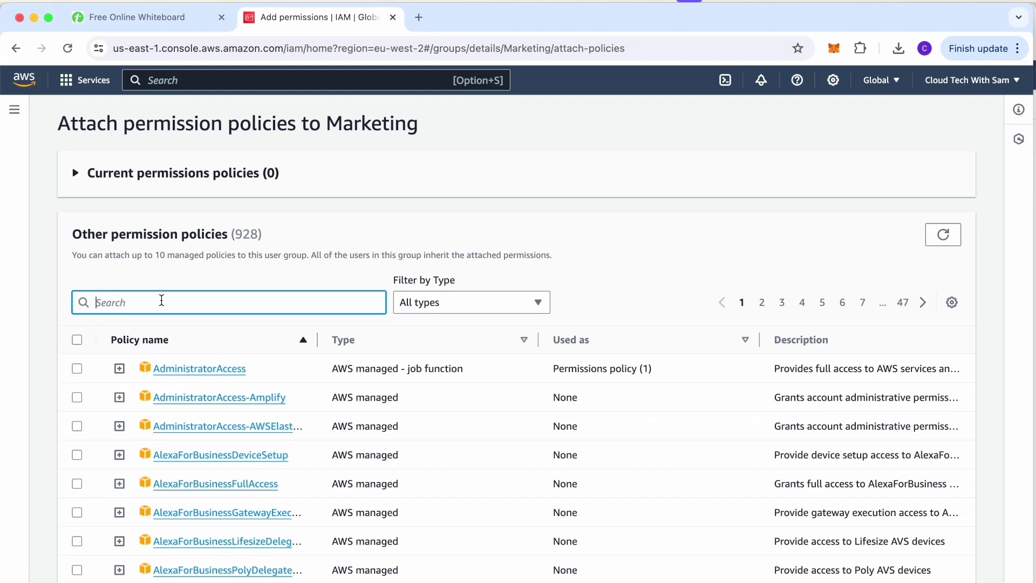
type("ec2")
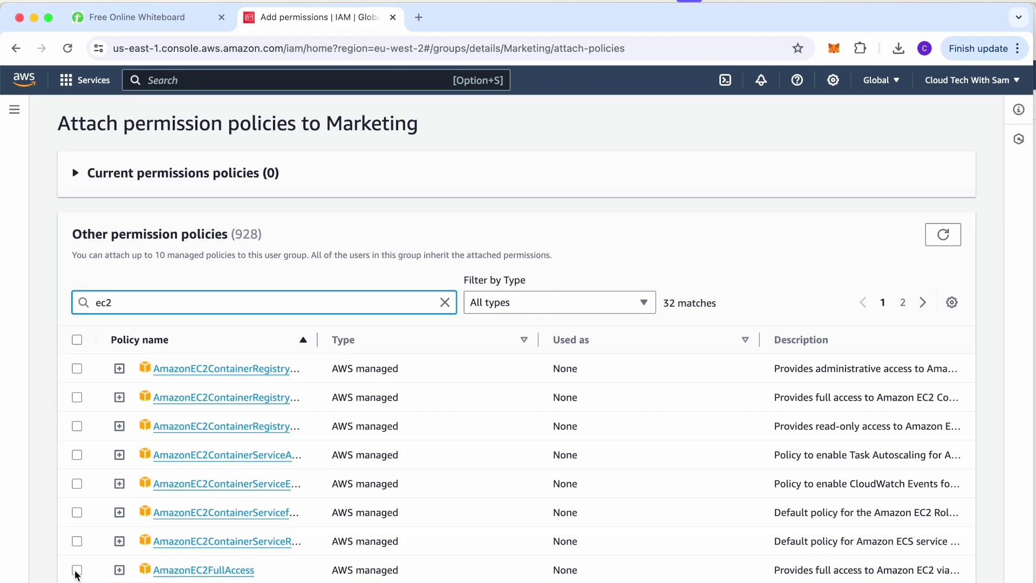
left_click(77, 571)
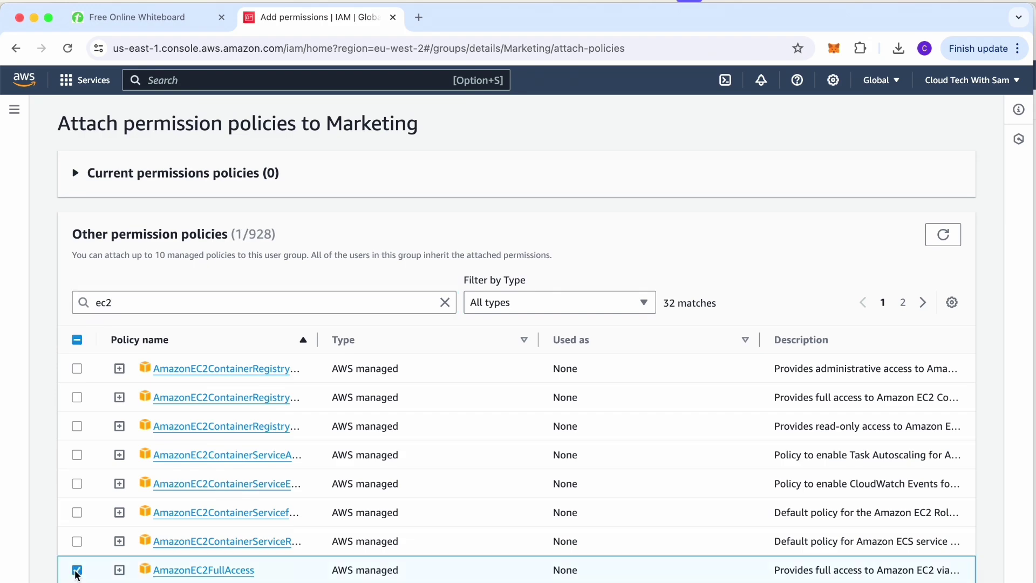
scroll(696, 419, "down", 7)
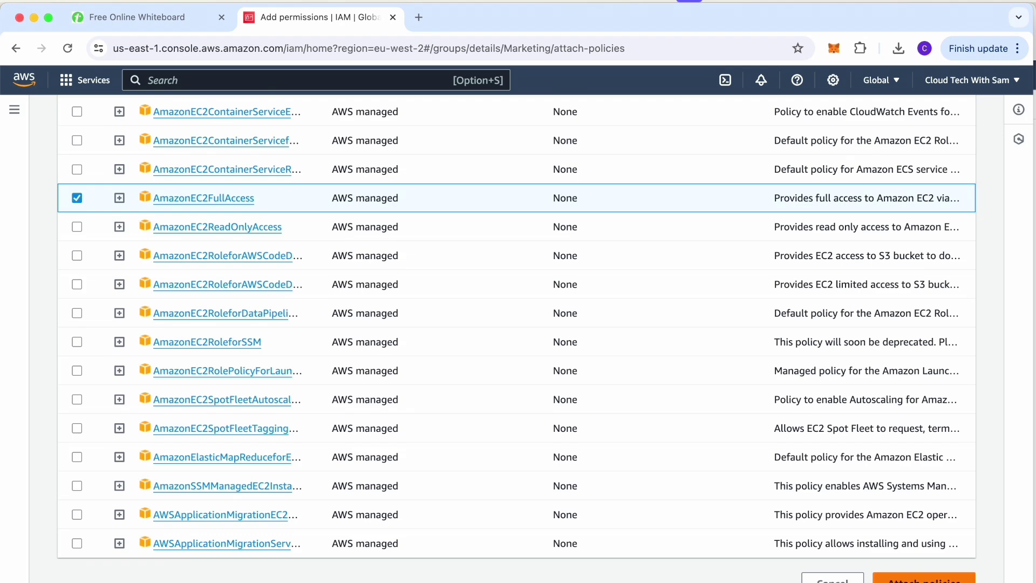
left_click(923, 578)
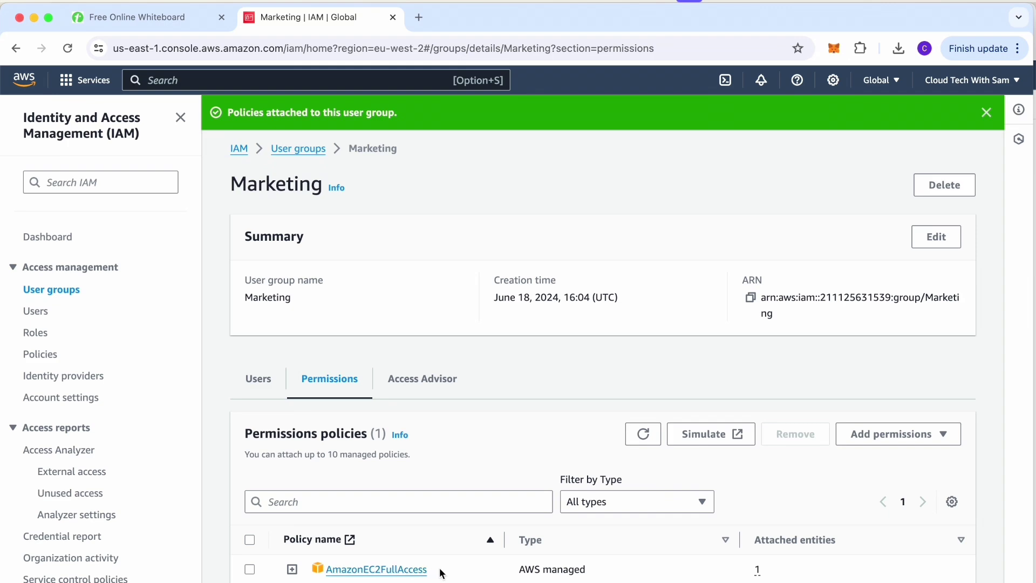
left_click(258, 382)
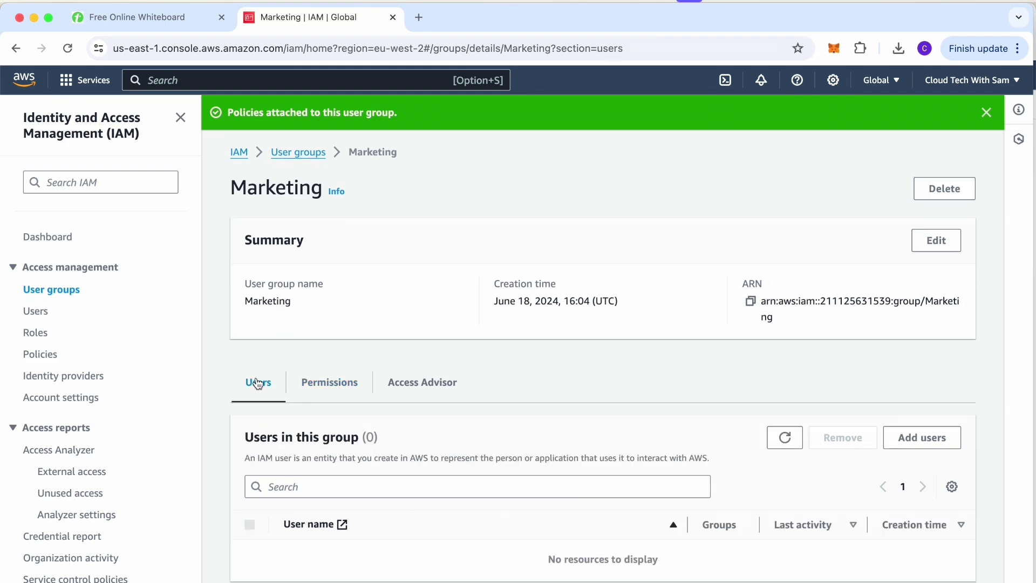
Add the first listed user to Marketing, review that user's details, then return to the Dashboard.
left_click(909, 439)
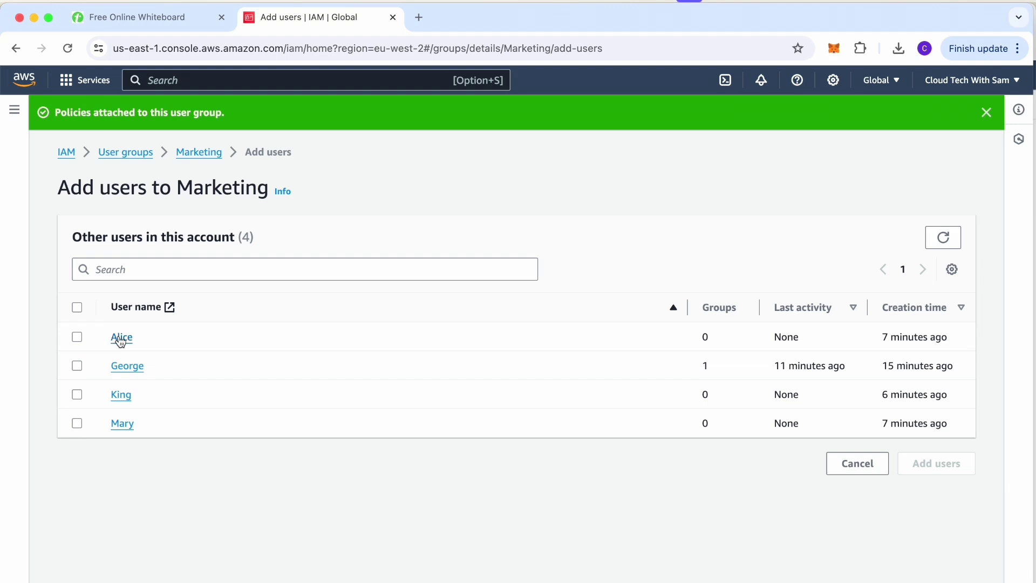
left_click(77, 337)
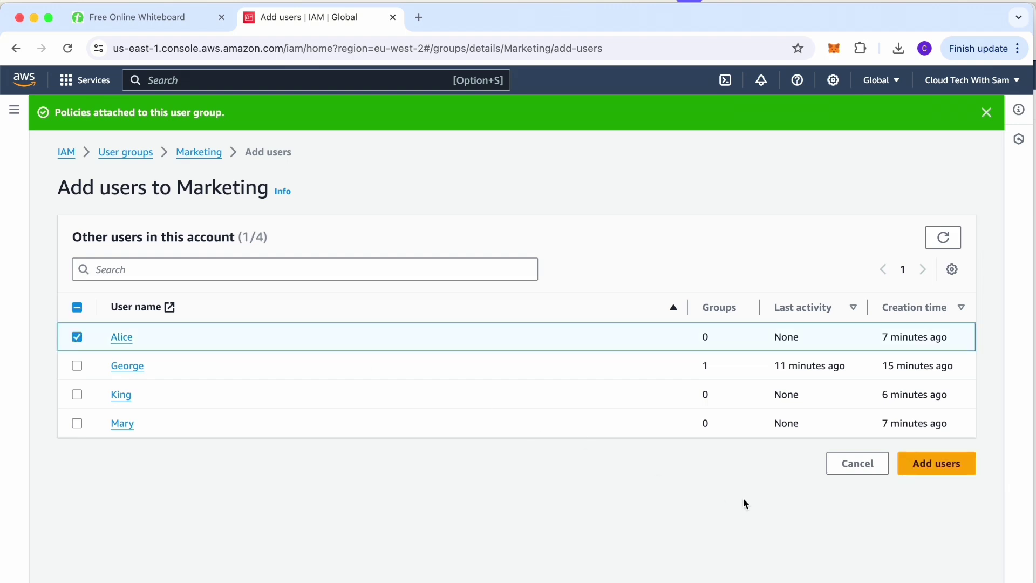
left_click(929, 469)
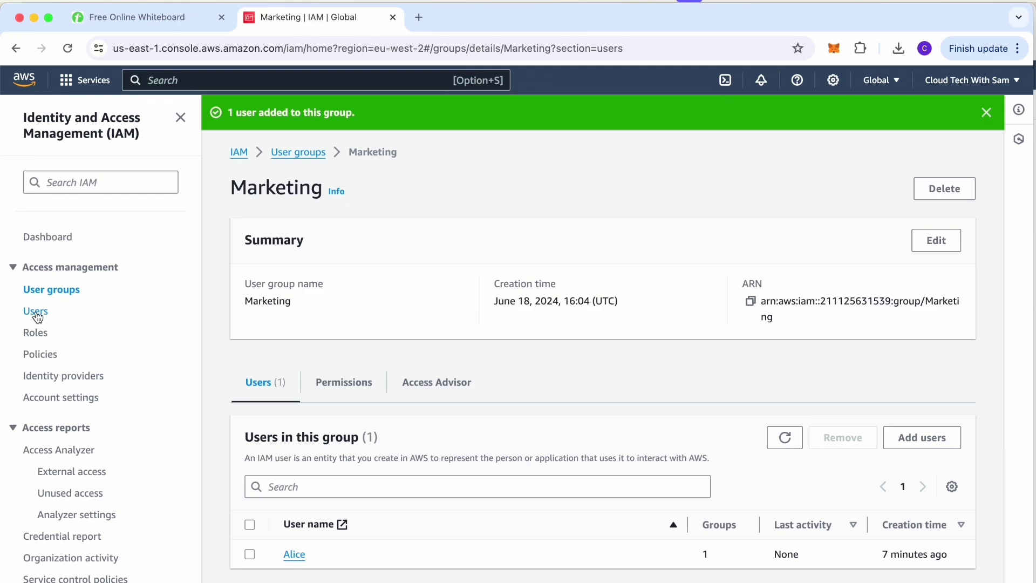
left_click(36, 312)
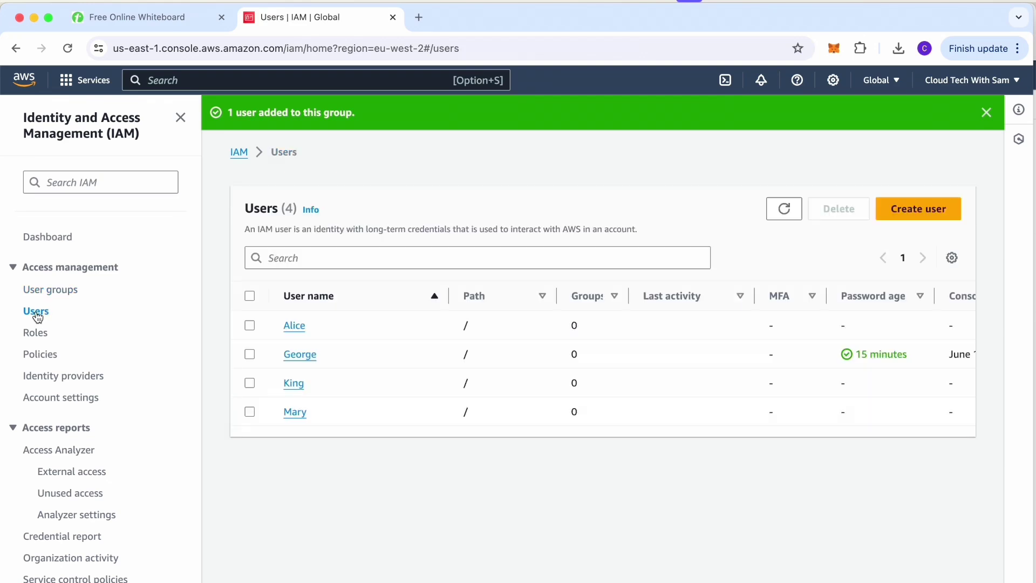
left_click(295, 325)
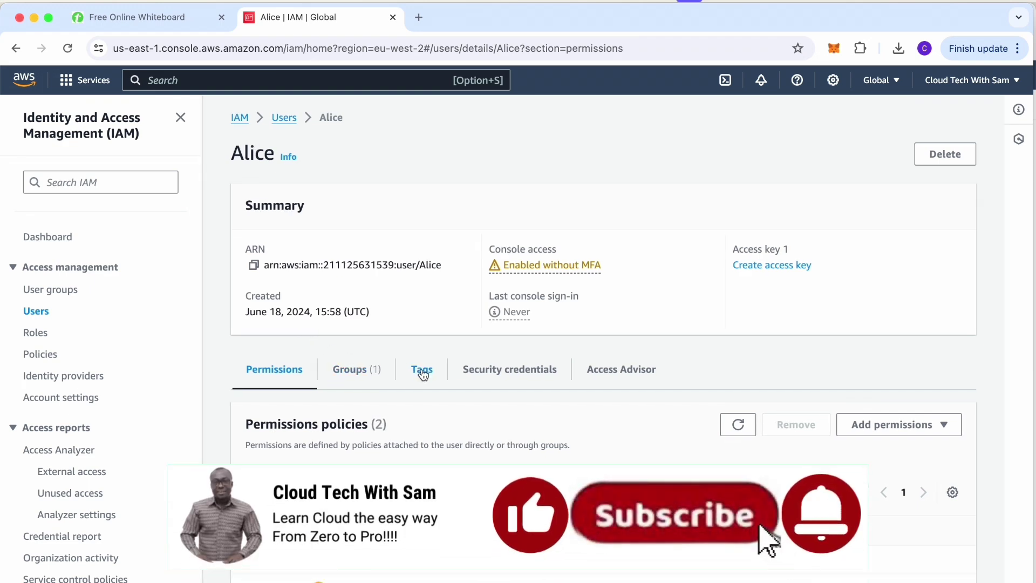
left_click(43, 238)
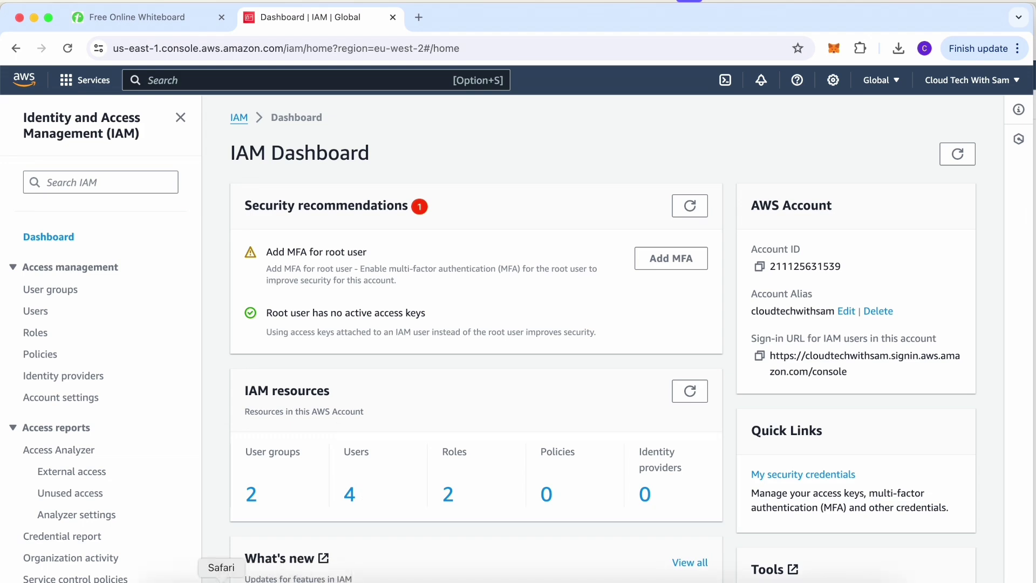
Sign the IAM user out of the console in Safari via the account menu.
left_click(221, 581)
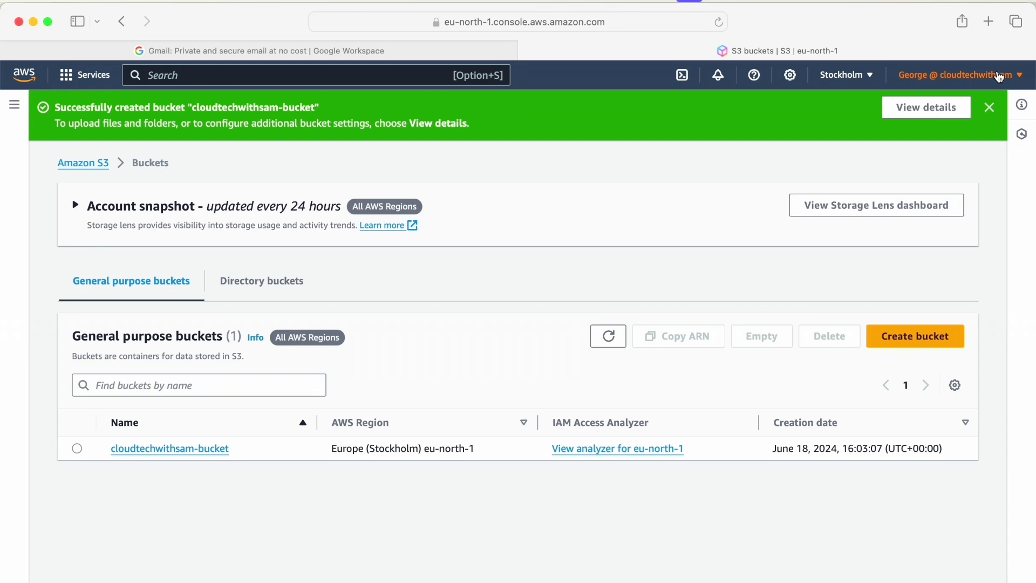
left_click(999, 77)
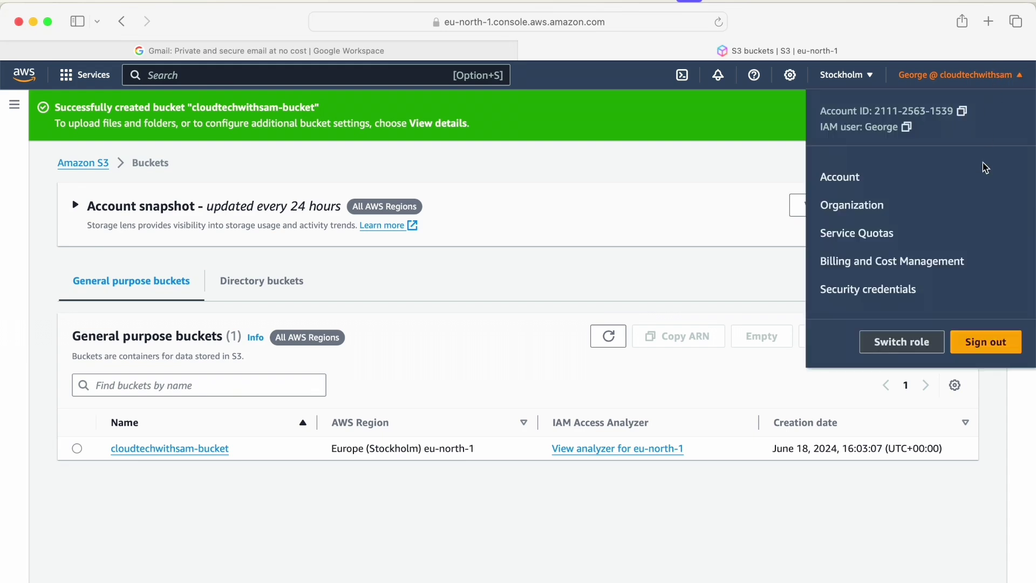
left_click(984, 349)
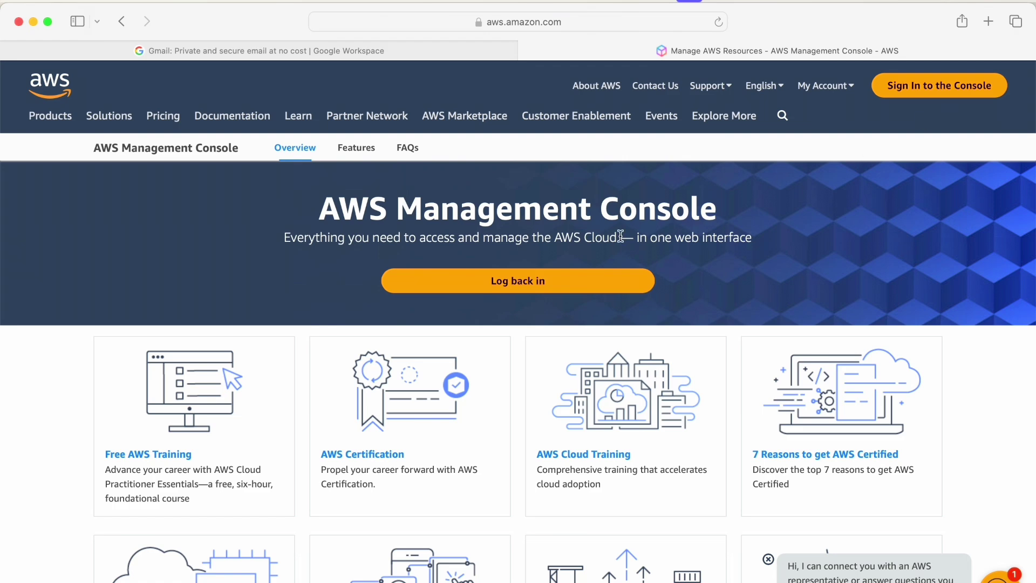
Fill the IAM sign-in form with the account alias and user name, then switch to Finder.
left_click(526, 285)
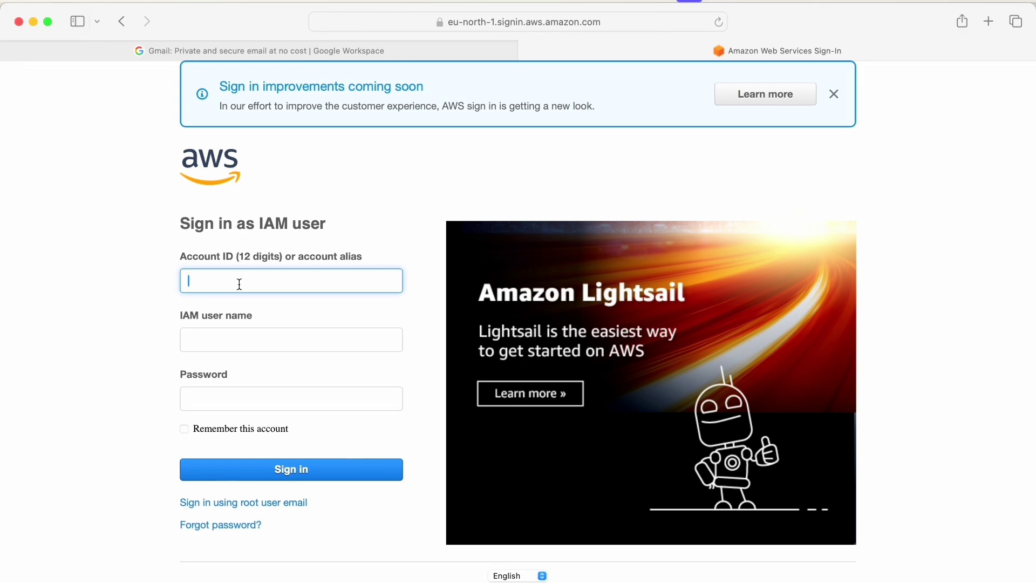
type("cloudtechwithsam")
left_click(222, 344)
type("Alice")
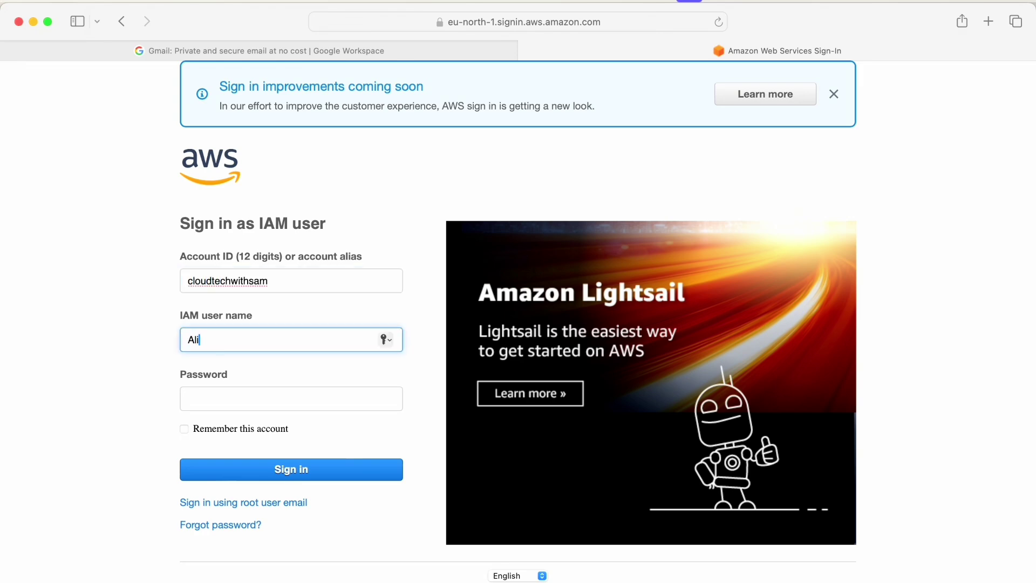
left_click(220, 392)
mouse_move(320, 581)
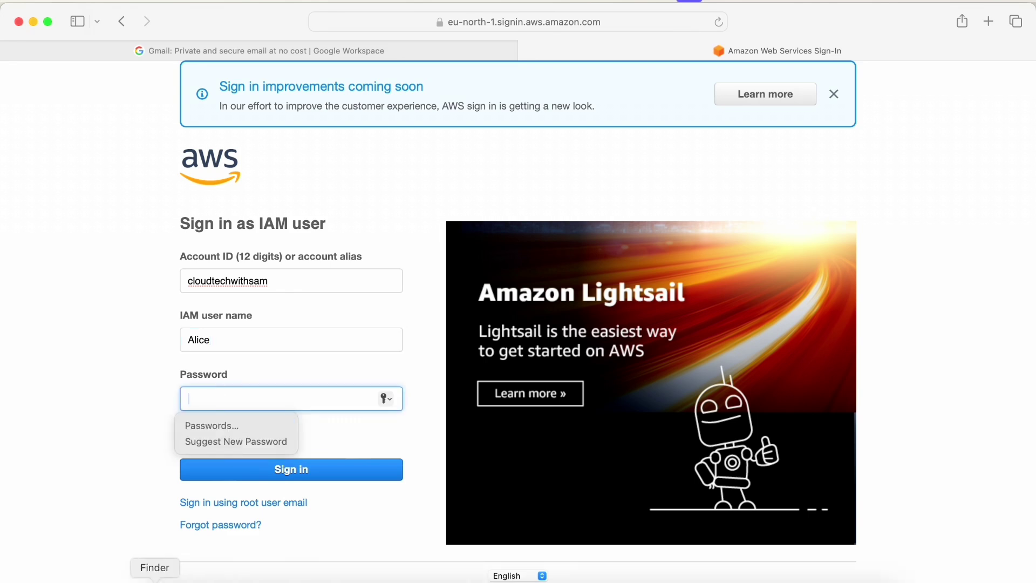
left_click(168, 582)
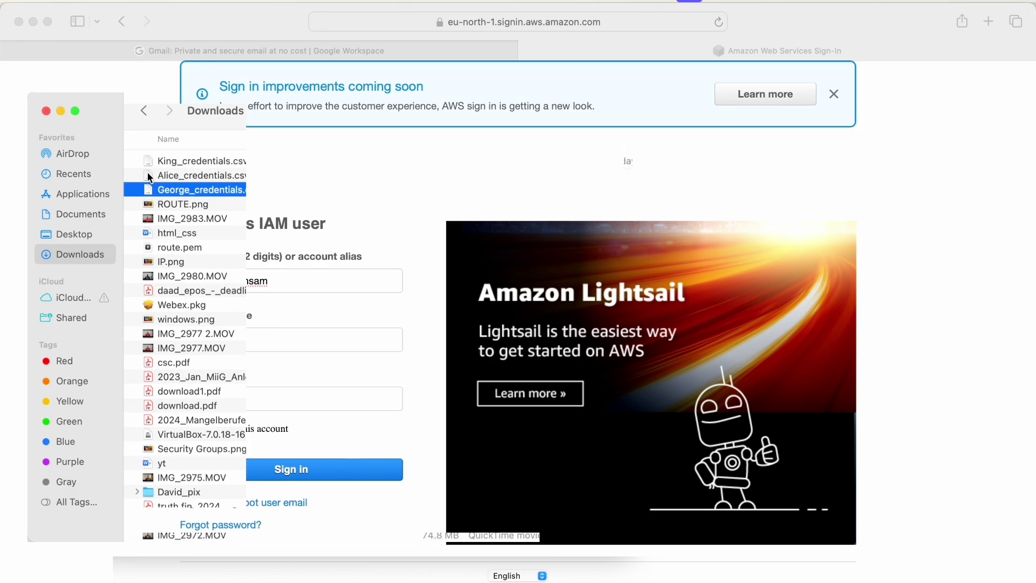
Open the user's credentials CSV in Excel, copy the password in cell B2, and minimize Excel.
left_click(146, 176)
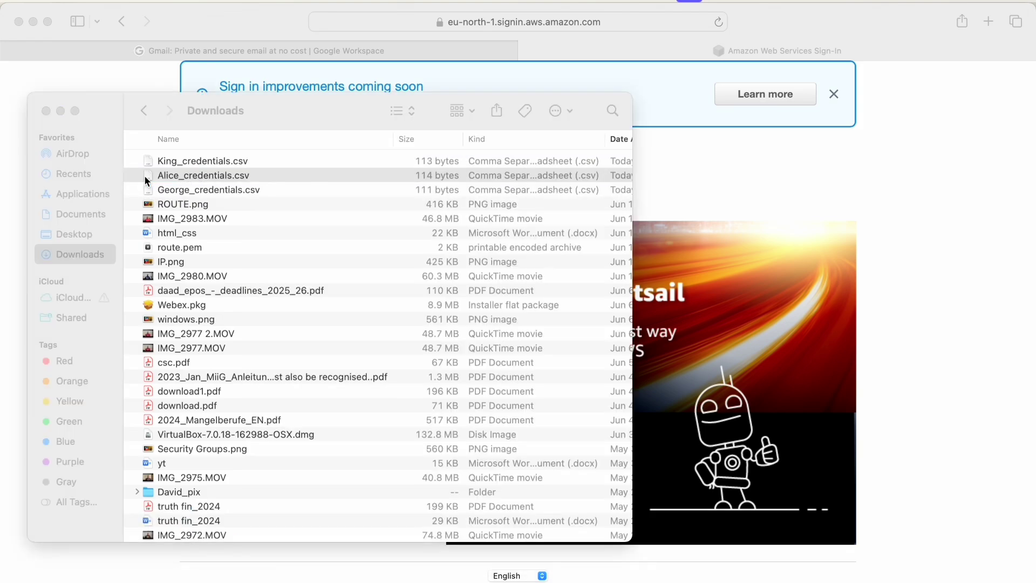
double_click(144, 174)
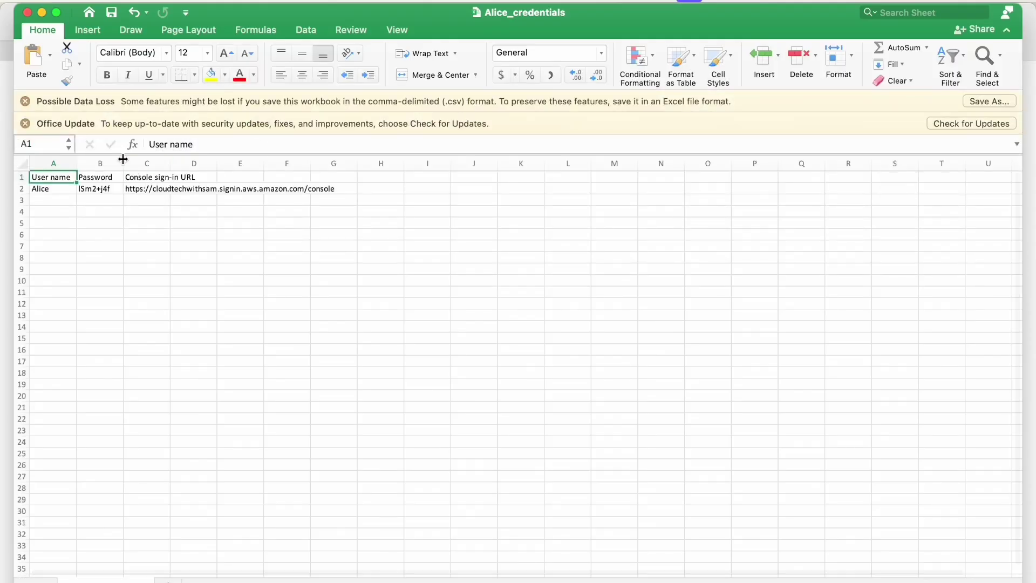
left_click_drag(123, 163, 155, 163)
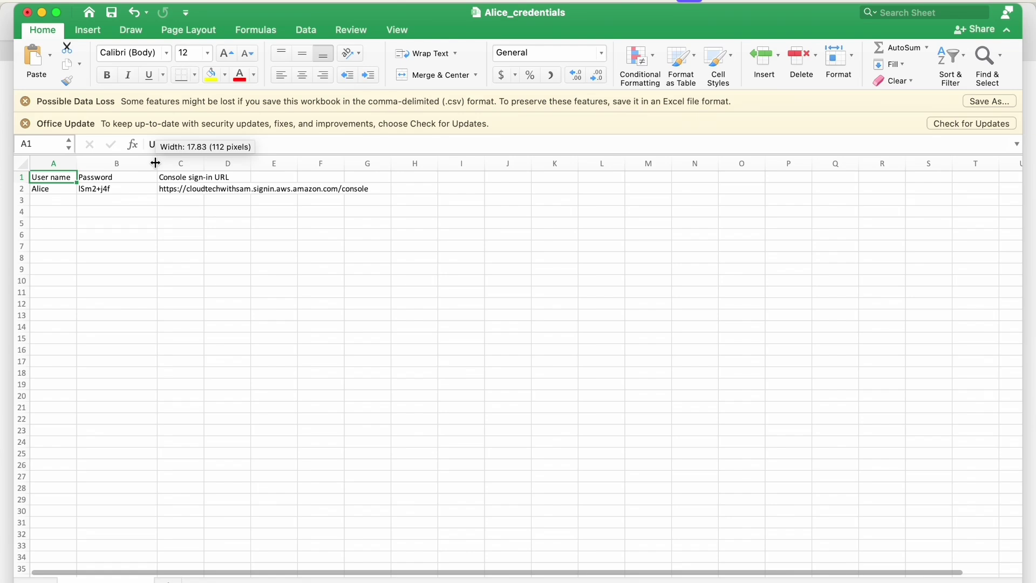
left_click(97, 187)
key("super+c")
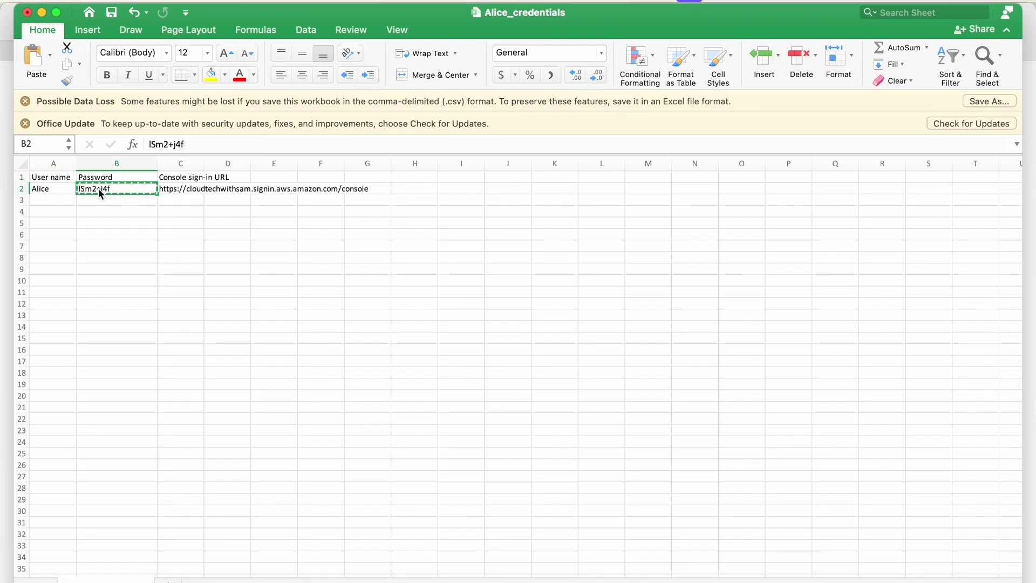
left_click(41, 12)
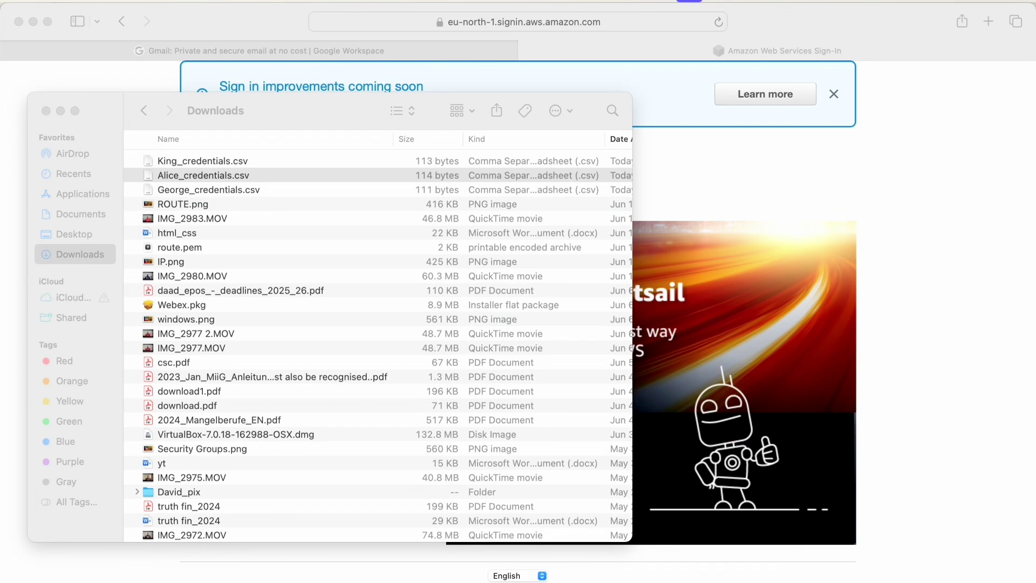
Sign in as the IAM user with the pasted temporary password, declining to save it to the keychain.
left_click(197, 408)
left_click(197, 408)
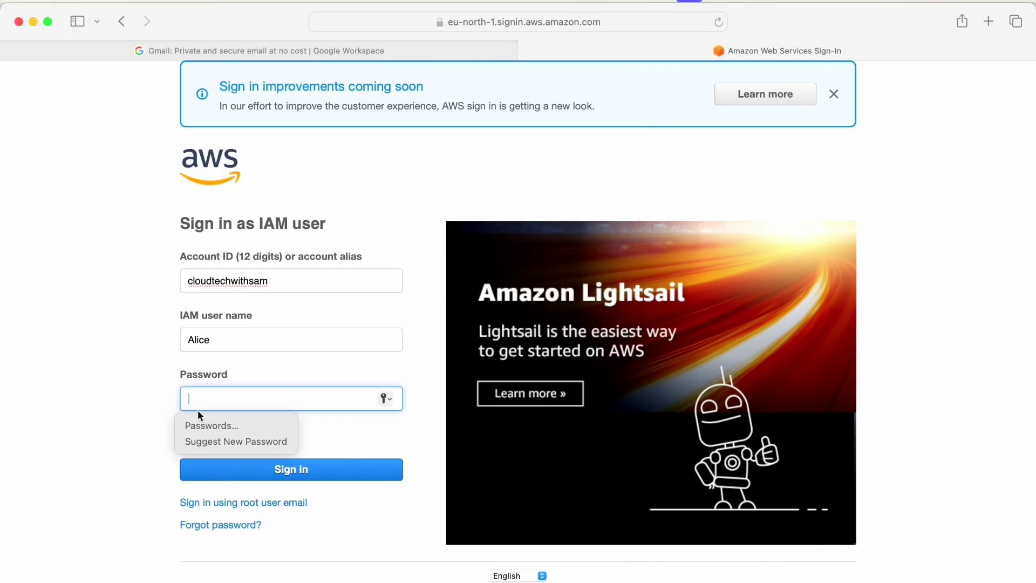
key("super+v")
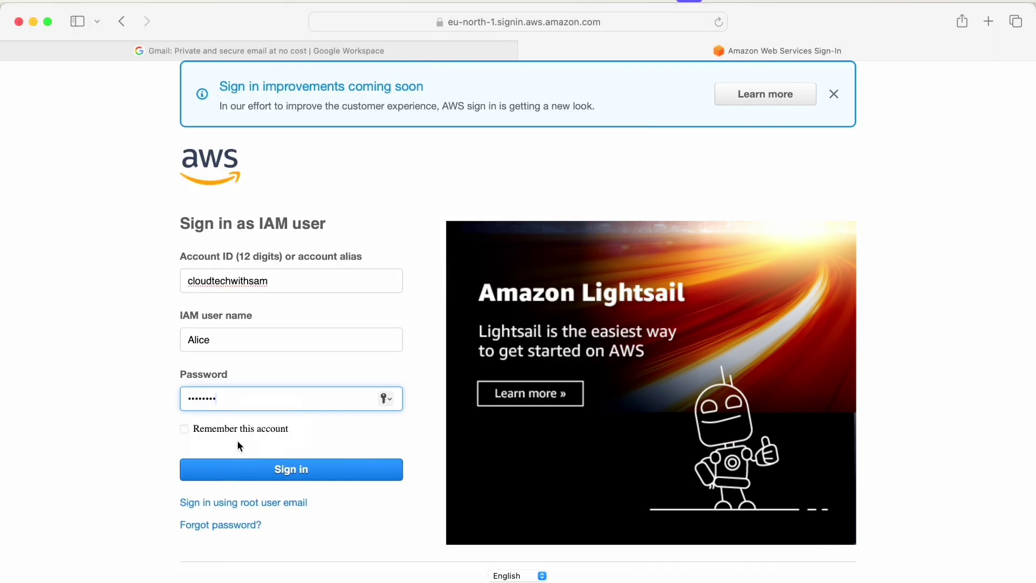
left_click(236, 471)
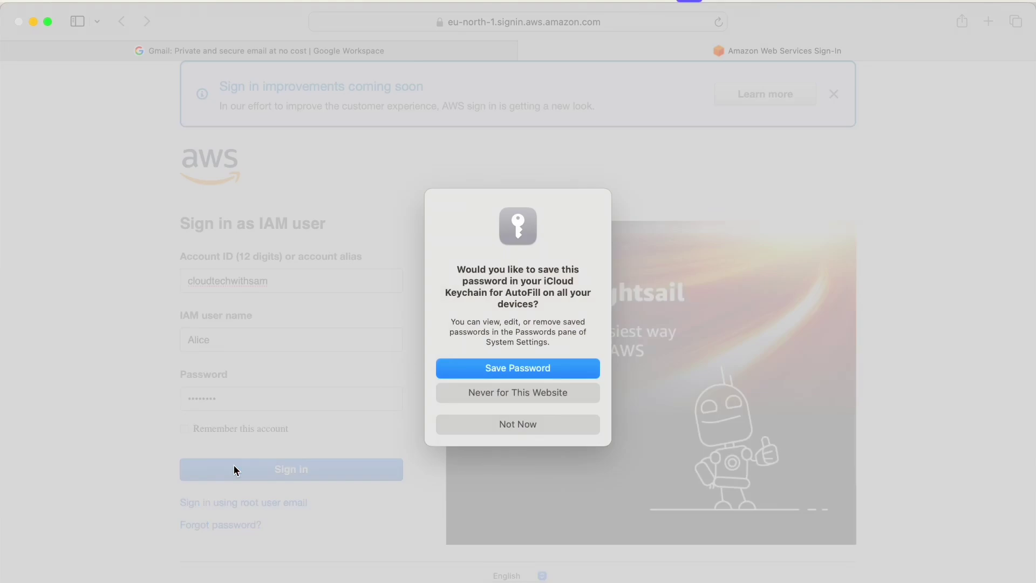
left_click(483, 424)
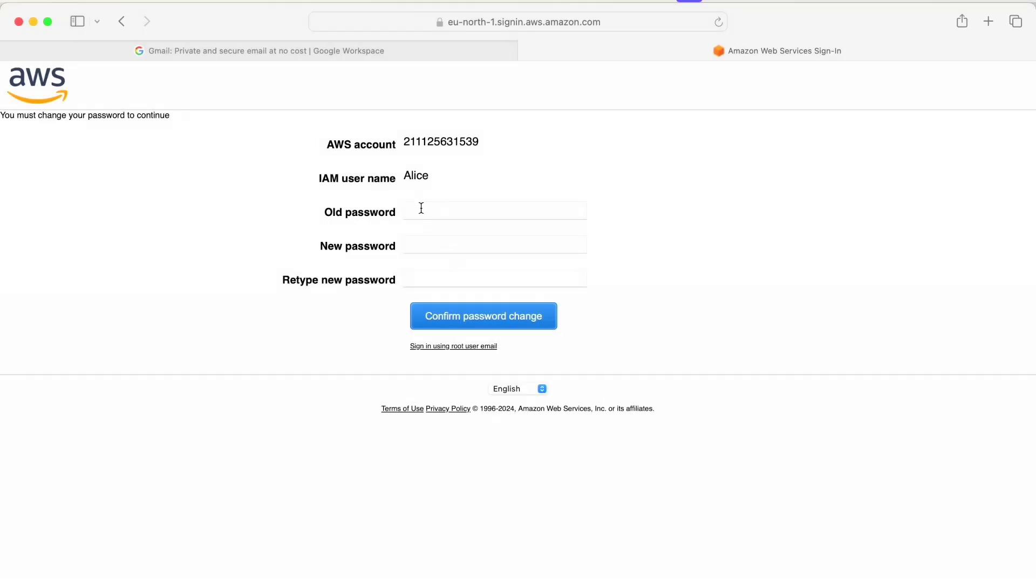
Replace the temporary password with a self-chosen new password, retyped and confirmed.
left_click(422, 208)
key("super+v")
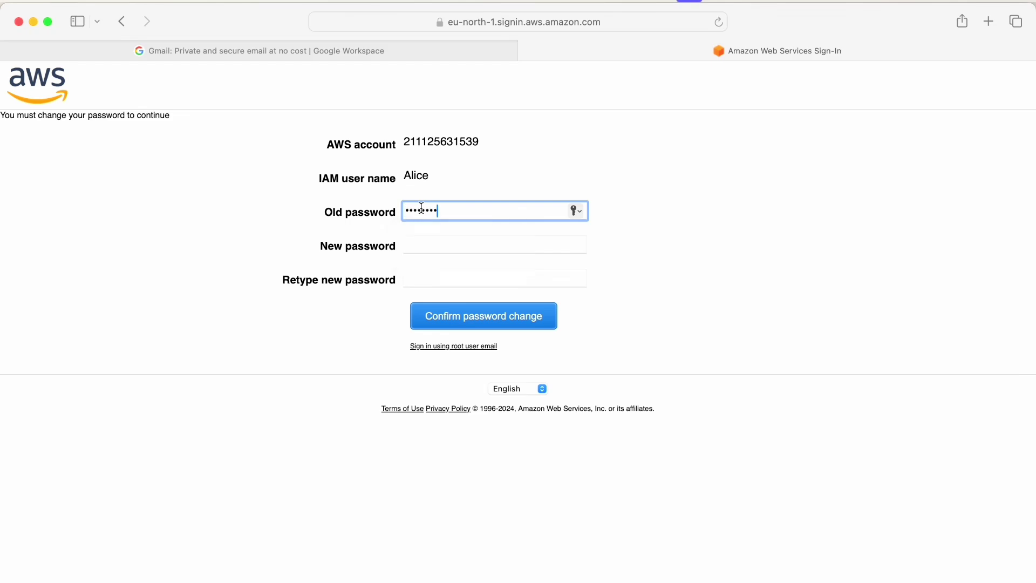
left_click(420, 244)
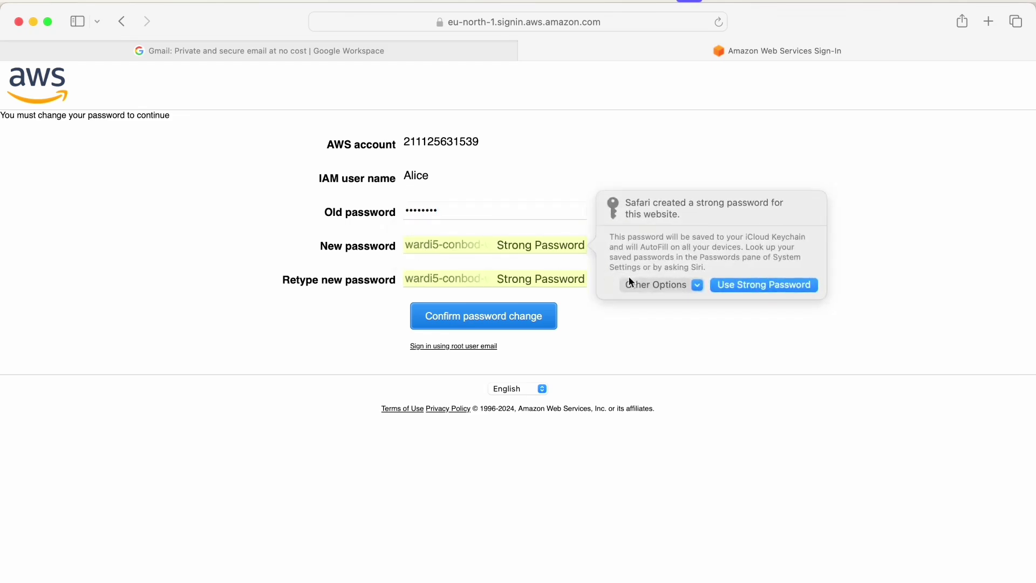
left_click(647, 285)
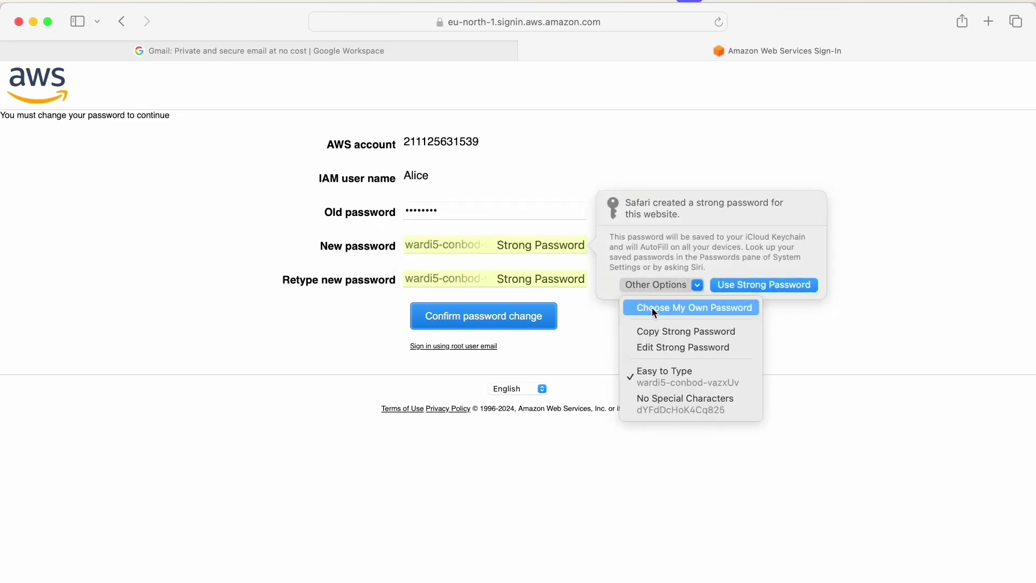
left_click(651, 307)
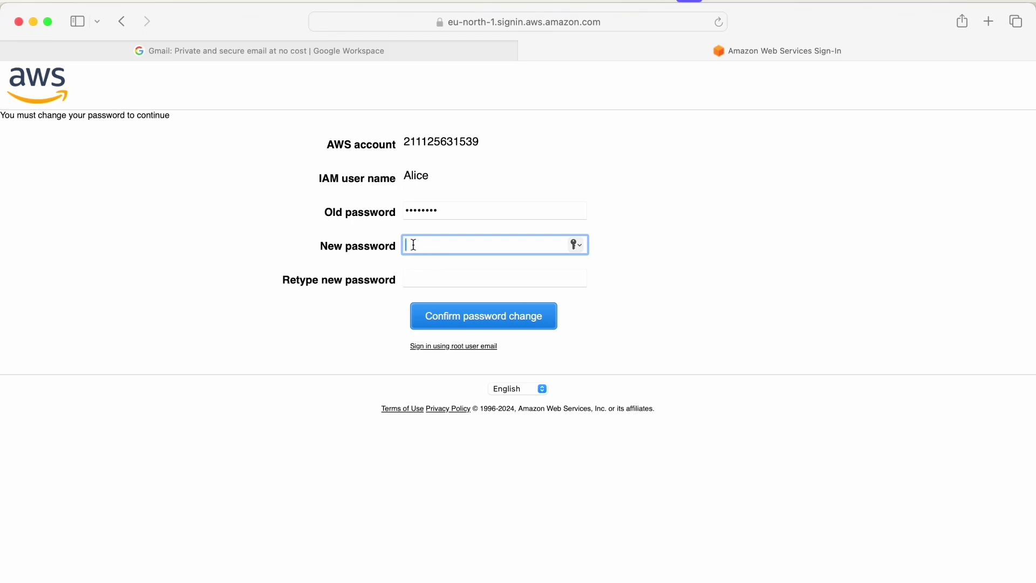
type("•••••••••••")
left_click(425, 284)
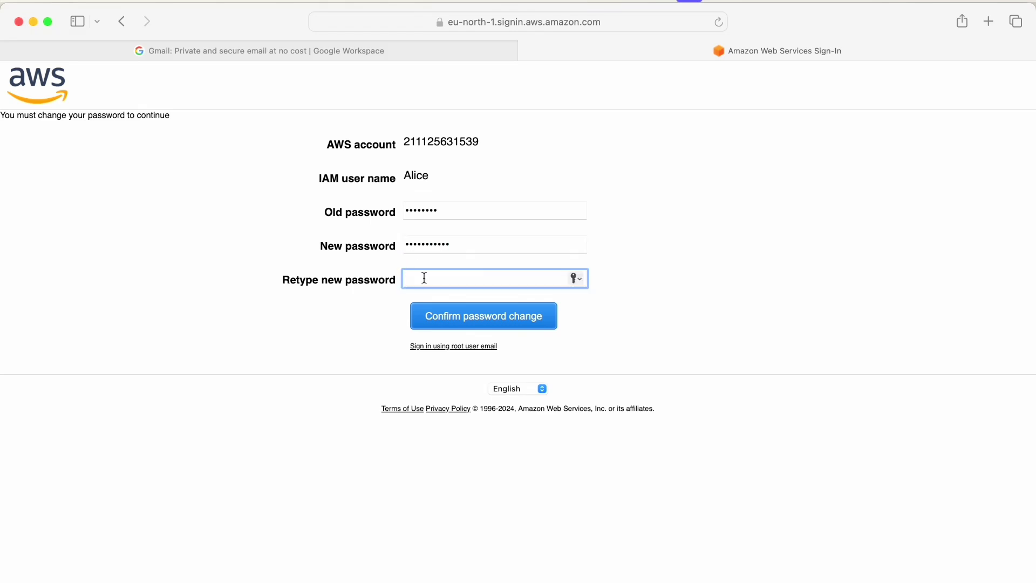
type("•••••••••••")
left_click(480, 320)
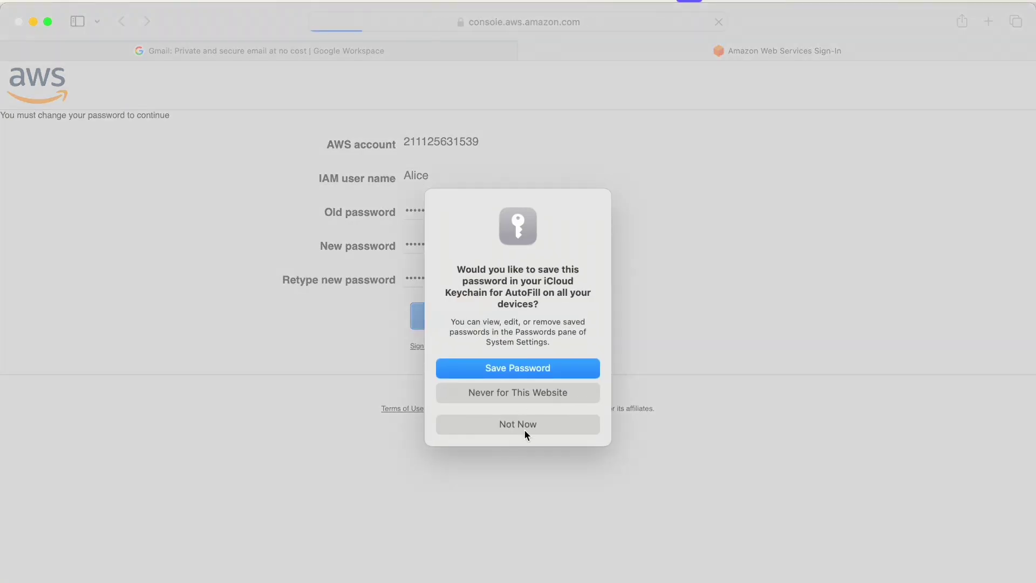
left_click(524, 427)
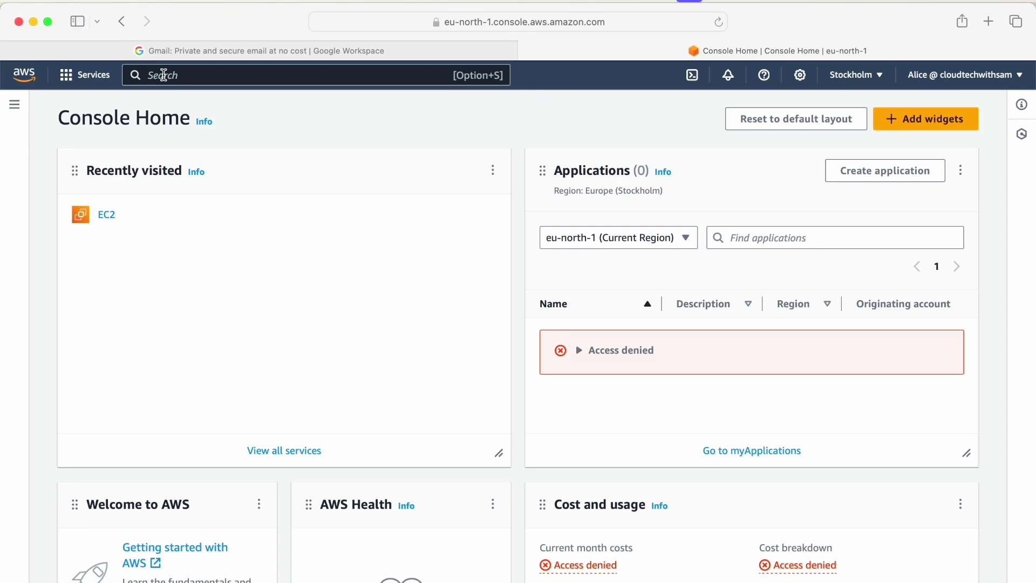
Search for ec2, open the EC2 dashboard, and start the Launch an instance form.
left_click(164, 75)
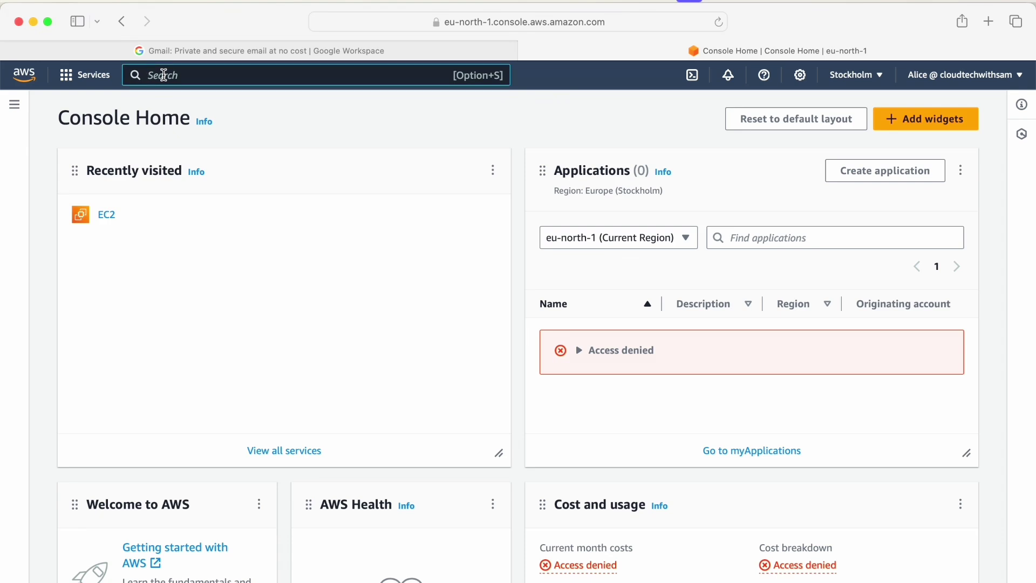
type("ec")
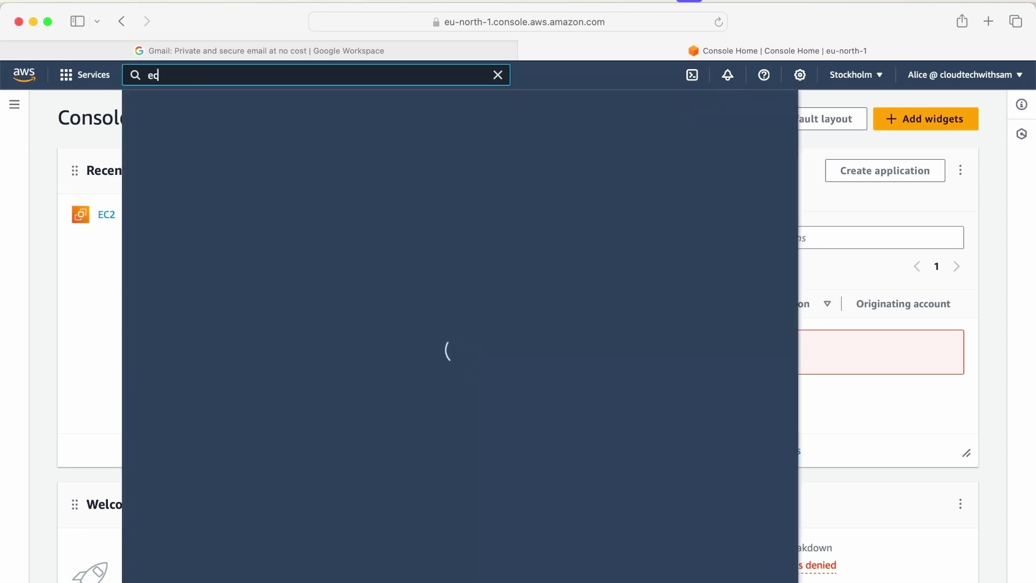
type("2")
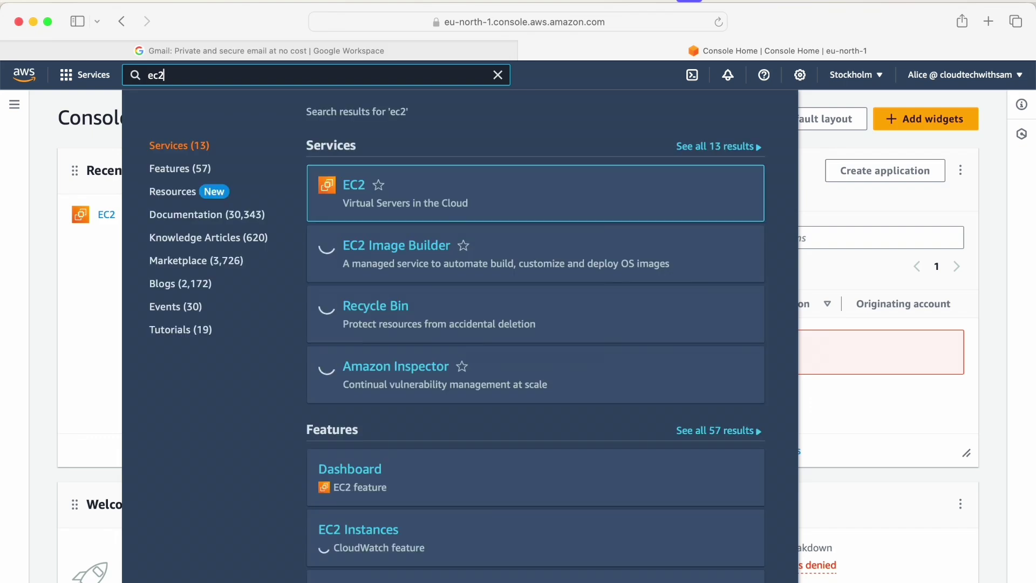
left_click(350, 188)
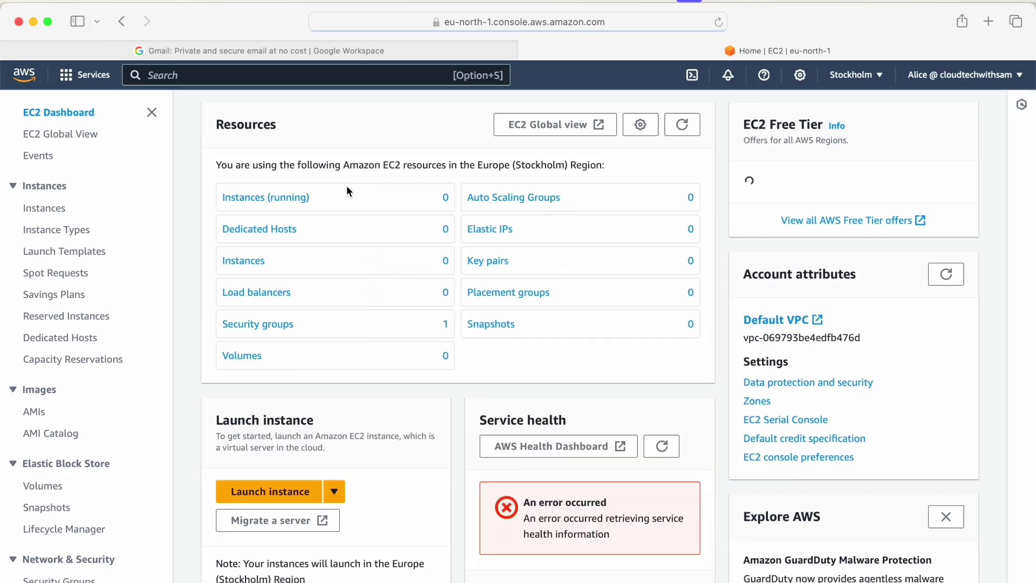
scroll(346, 186, "down", 3)
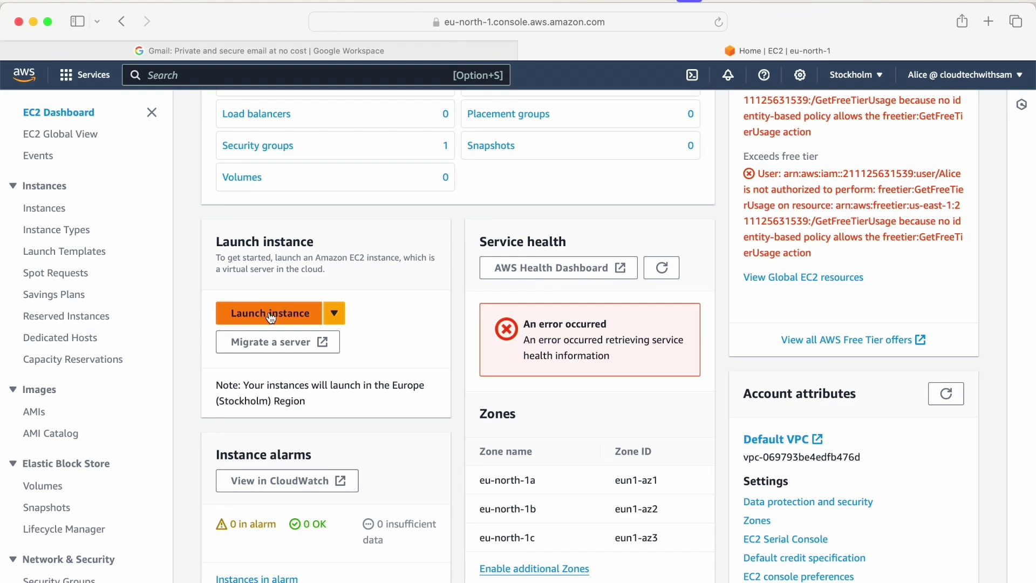
left_click(272, 318)
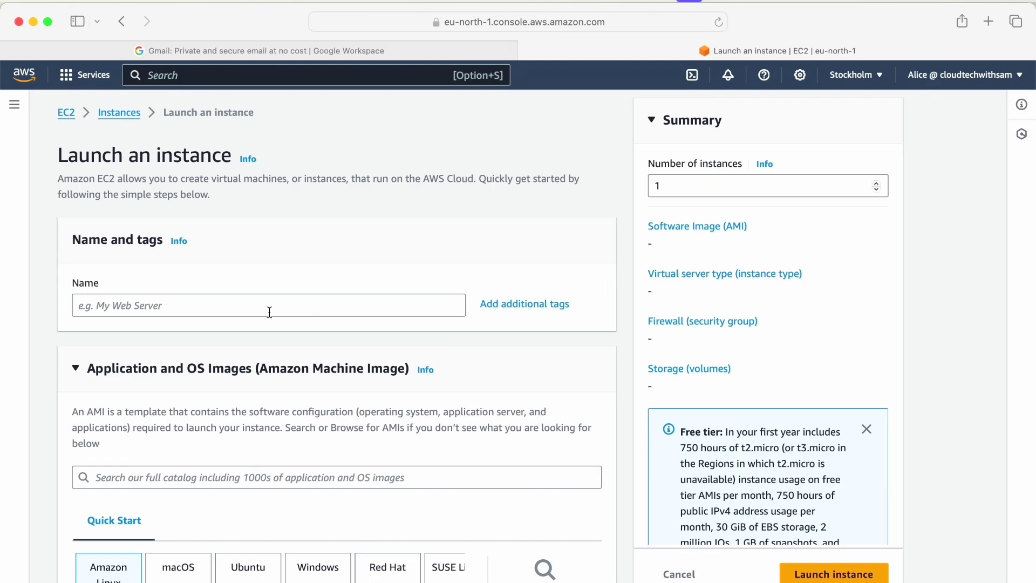
Name the instance 'test' and choose the Ubuntu operating system image.
left_click(184, 306)
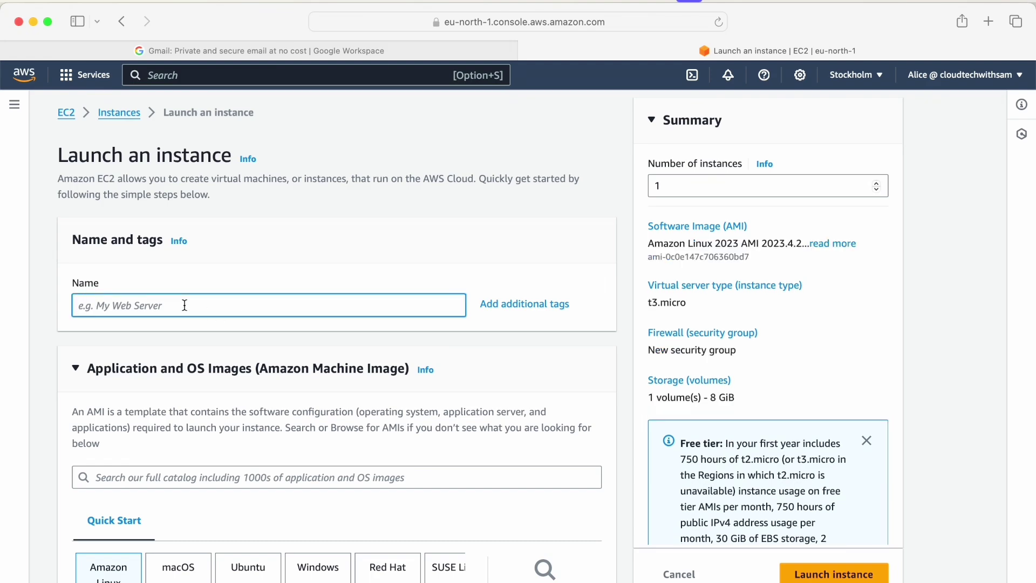
type("test")
scroll(258, 190, "down", 10)
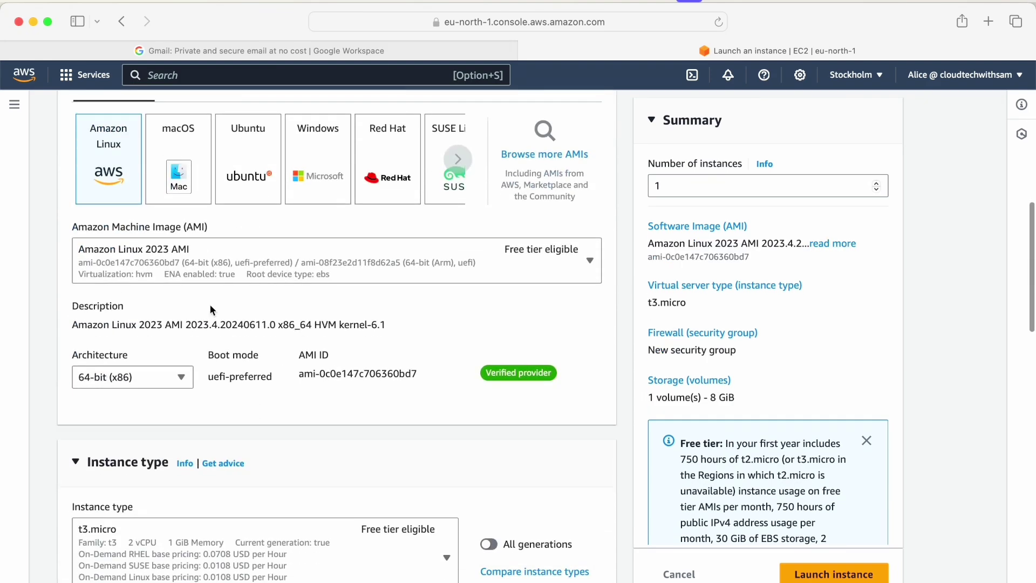
left_click(258, 190)
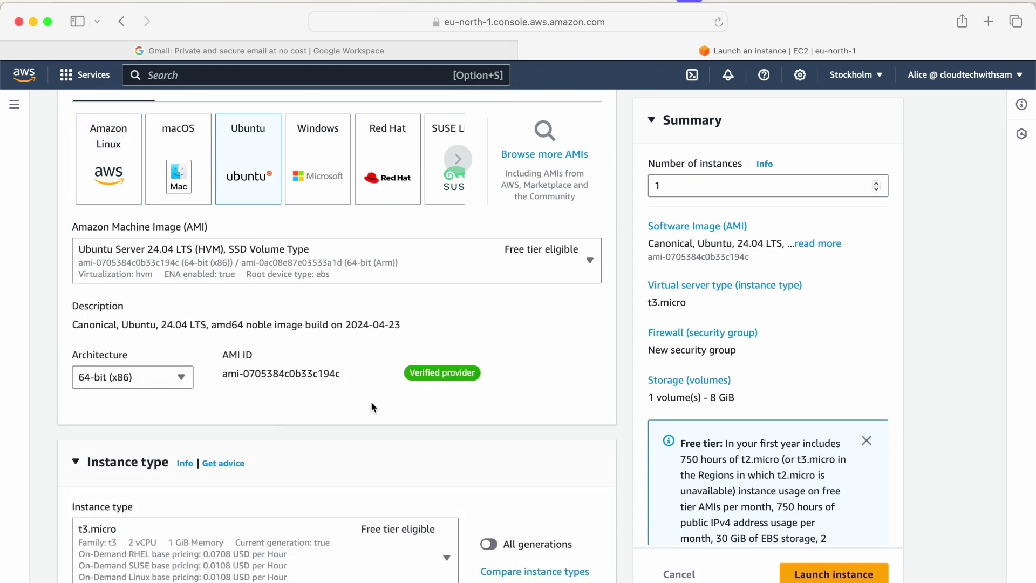
scroll(373, 405, "down", 10)
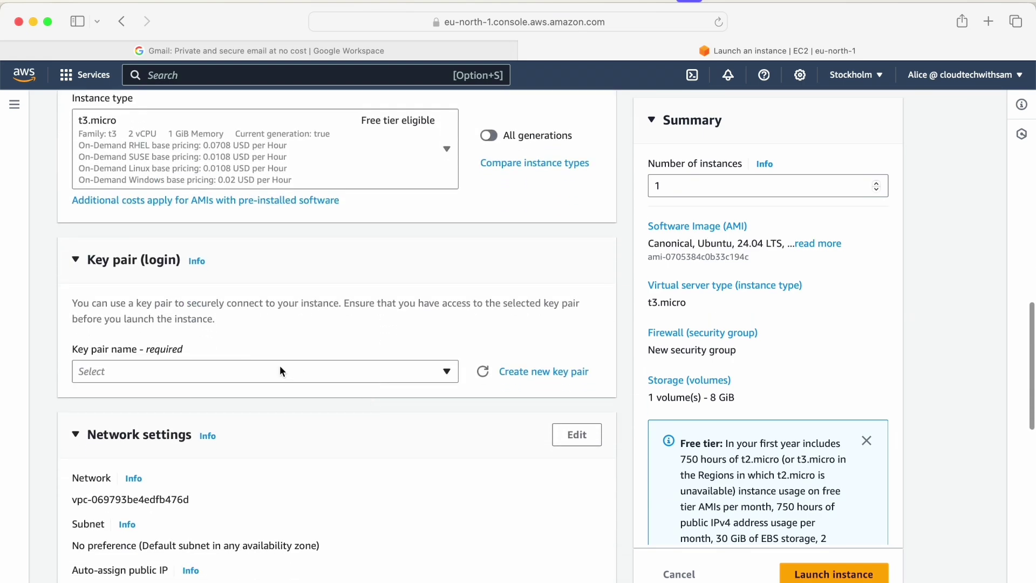
Create a new key pair named 'alice' and allow its private key file to download.
left_click(280, 371)
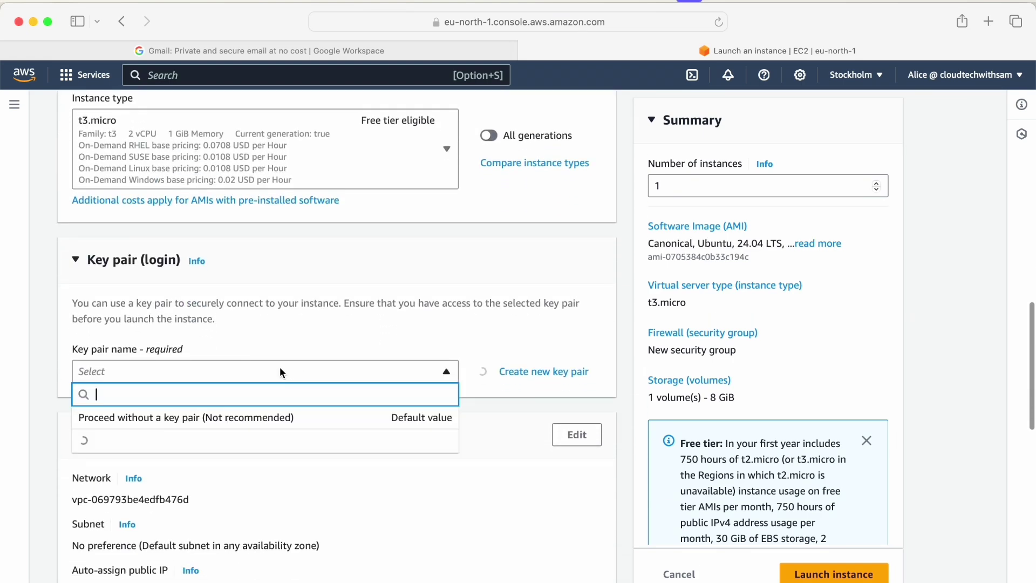
left_click(546, 374)
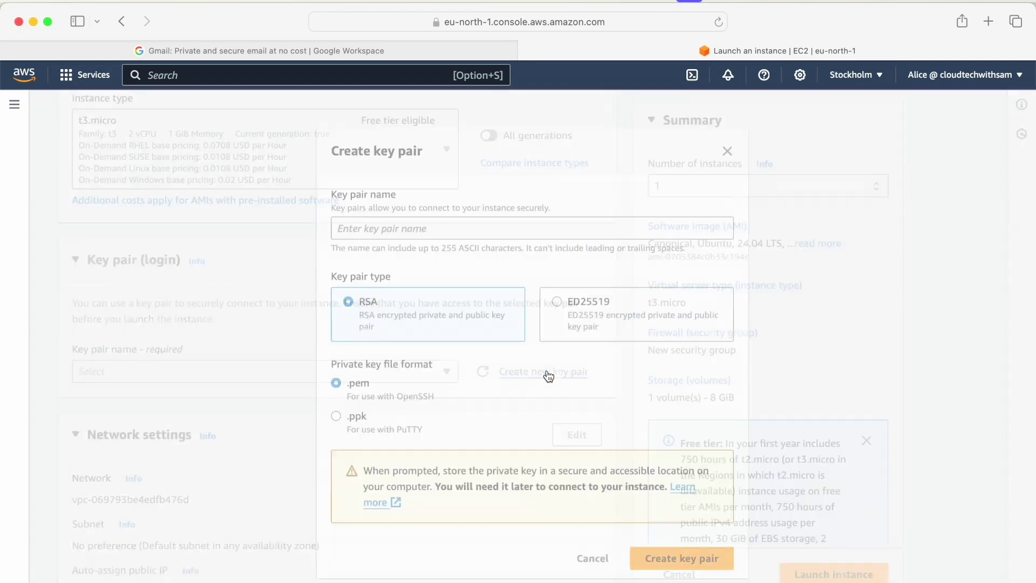
left_click(360, 225)
type("alice")
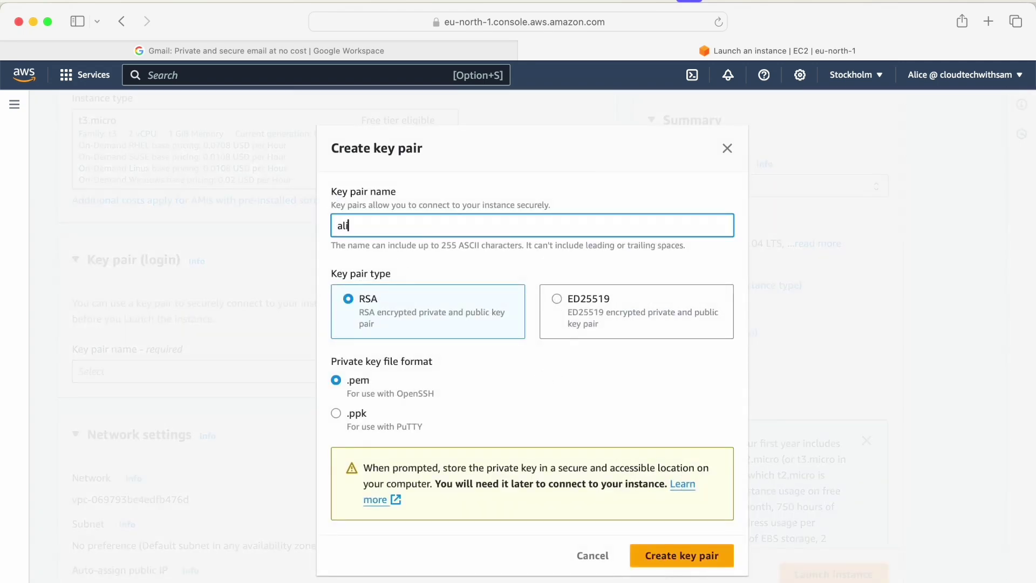
left_click(683, 556)
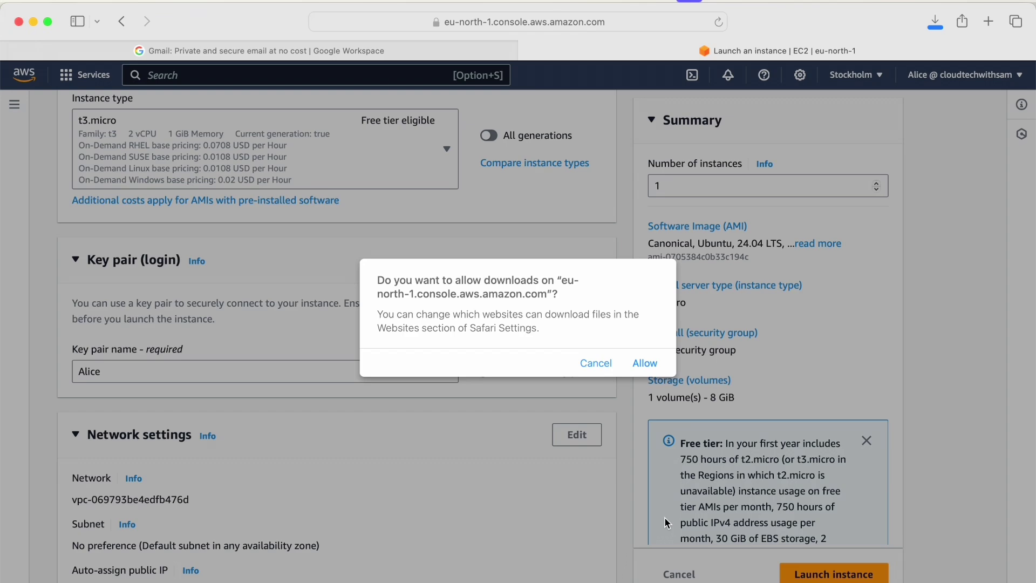
left_click(645, 365)
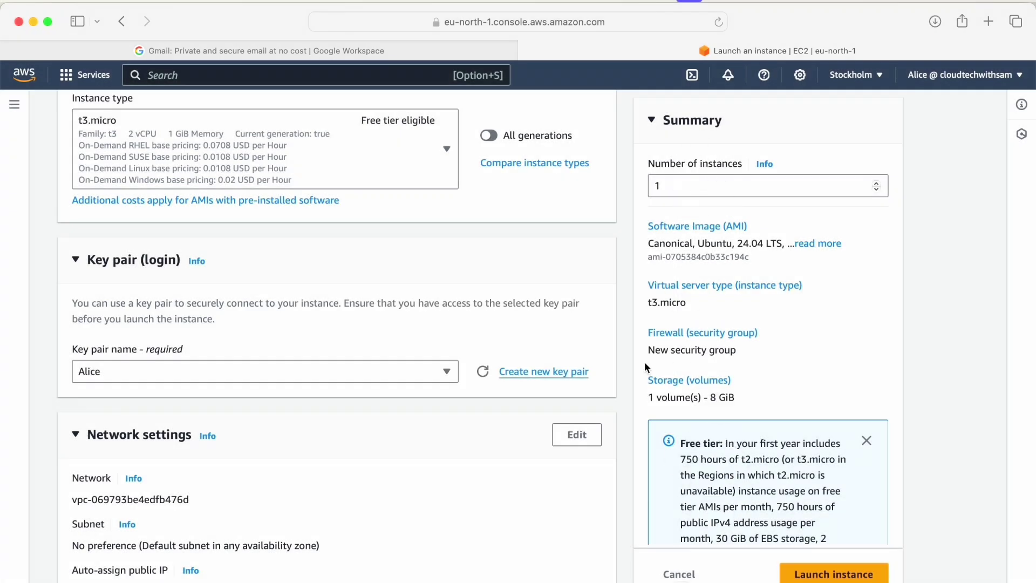
Review the t3.micro instance settings and launch the instance.
scroll(355, 381, "down", 8)
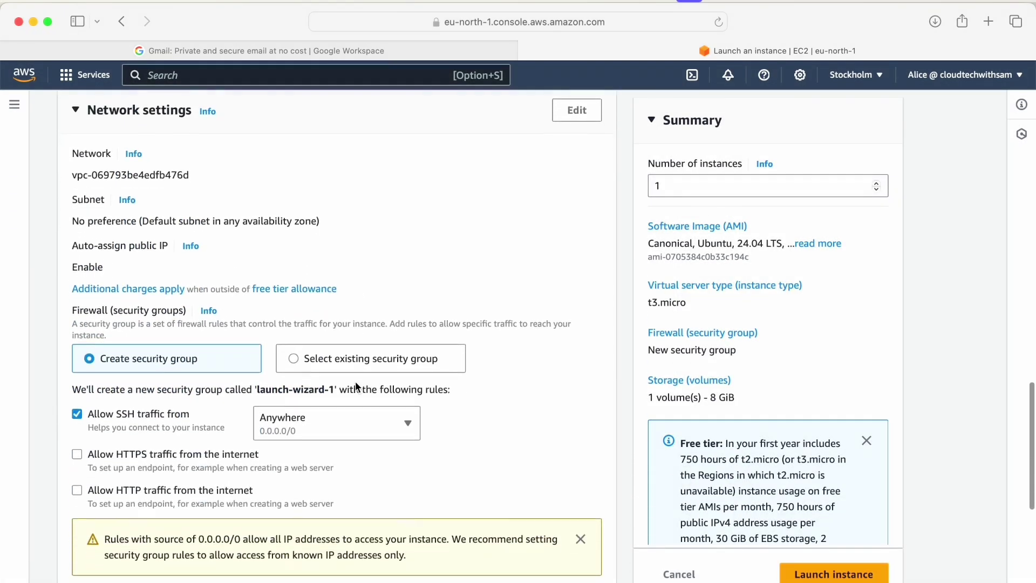
scroll(355, 381, "down", 4)
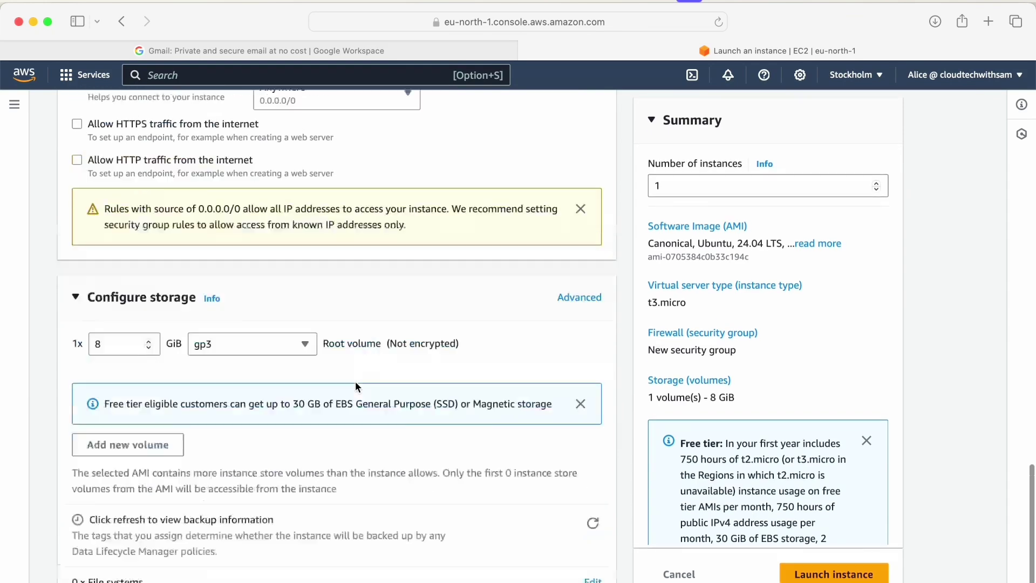
scroll(355, 380, "up", 1)
scroll(355, 381, "down", 3)
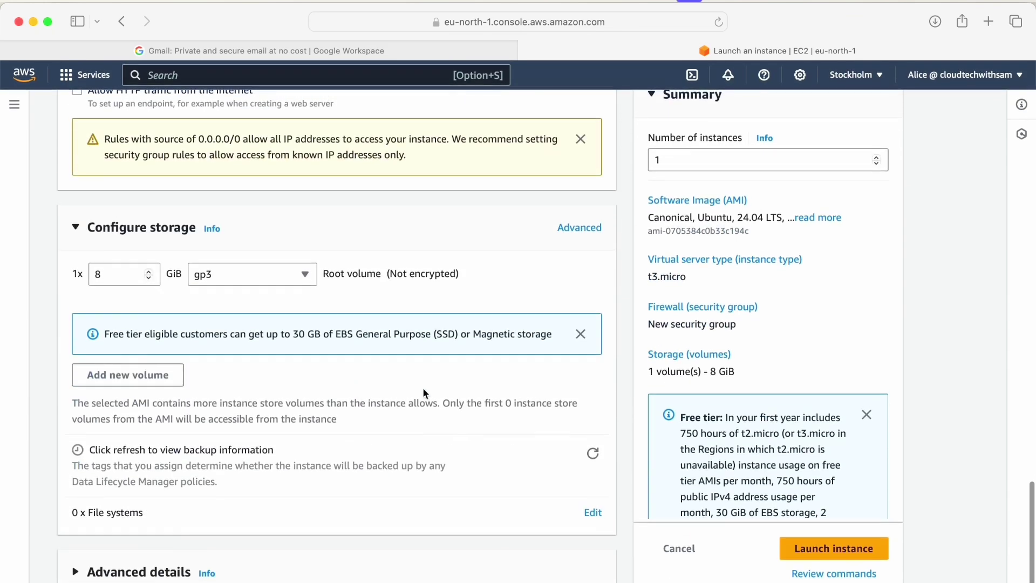
left_click(834, 549)
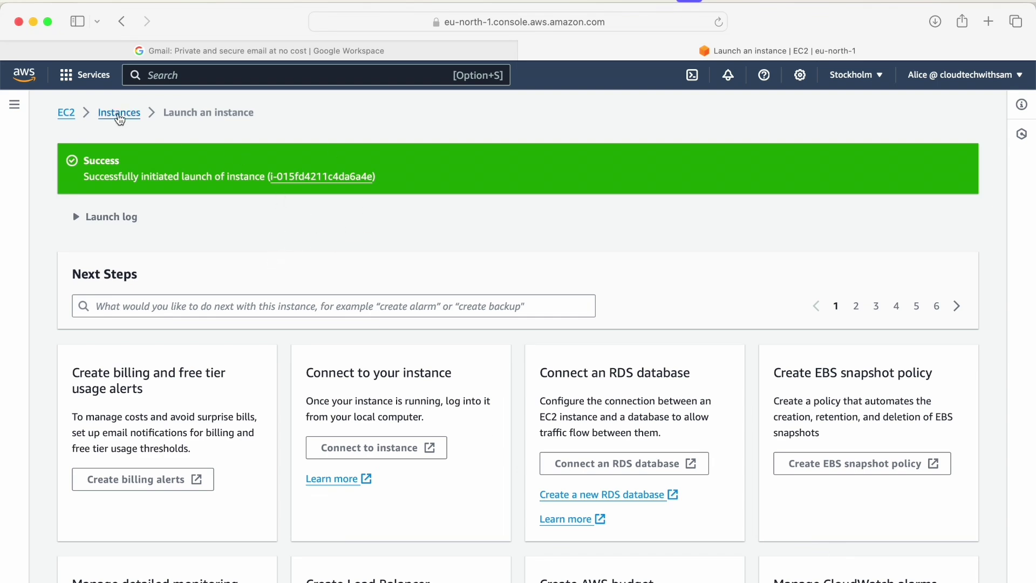
Show the Instances list with 'test' running, then search services for s3.
left_click(119, 115)
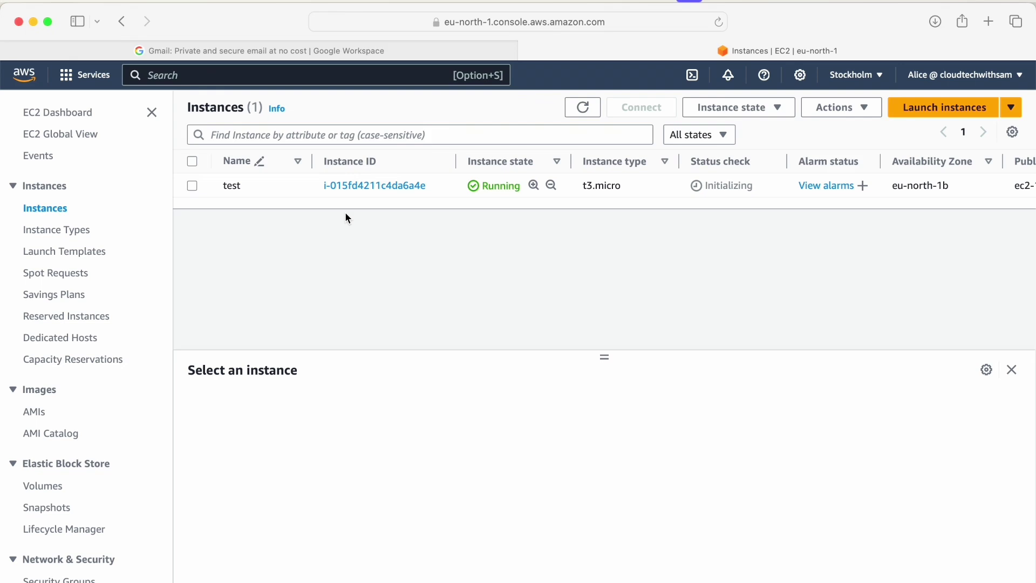
left_click(185, 76)
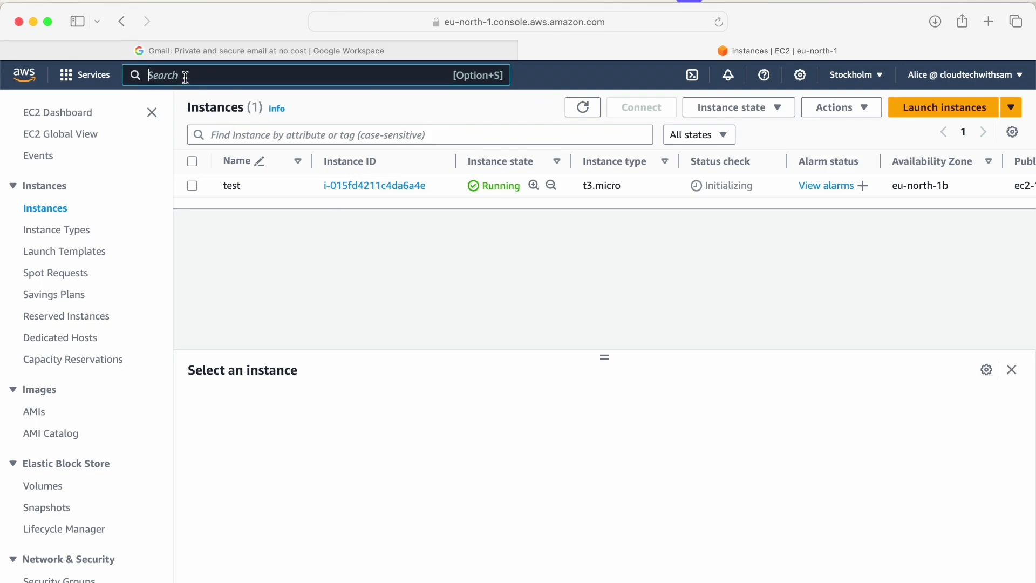
type("s3")
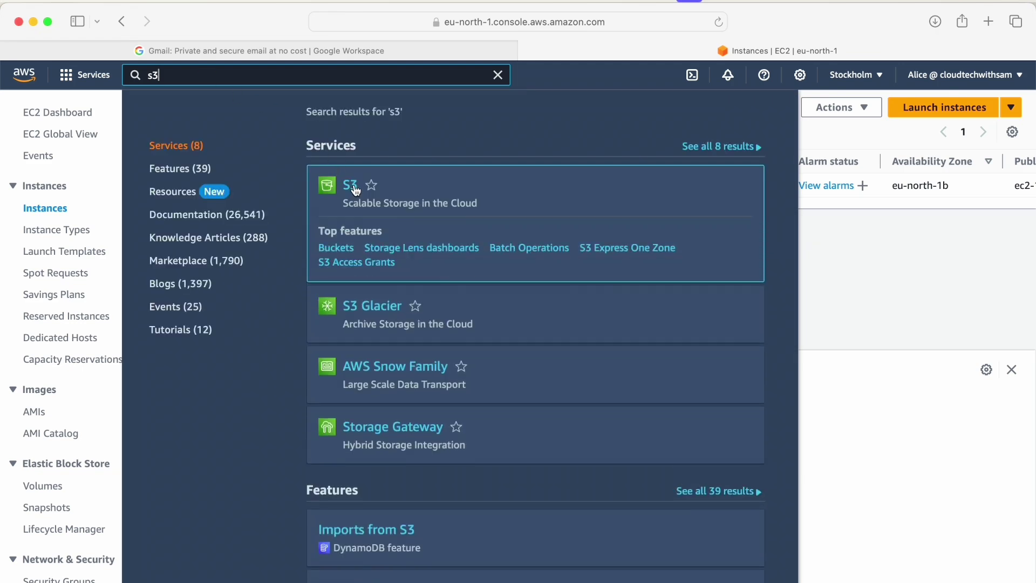
Open S3 and try creating a bucket with the pasted name; it fails without s3:CreateBucket.
left_click(351, 186)
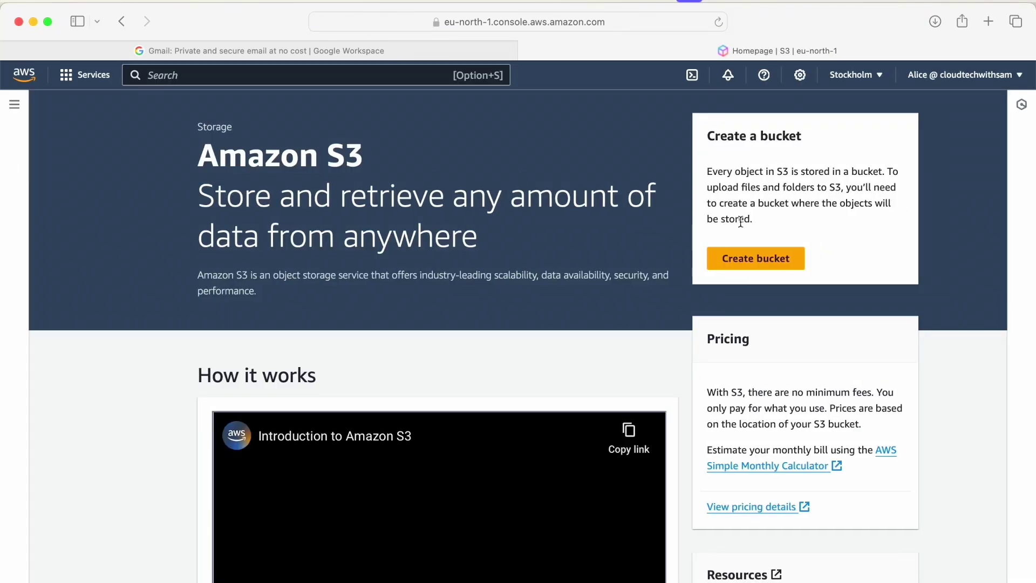
left_click(743, 258)
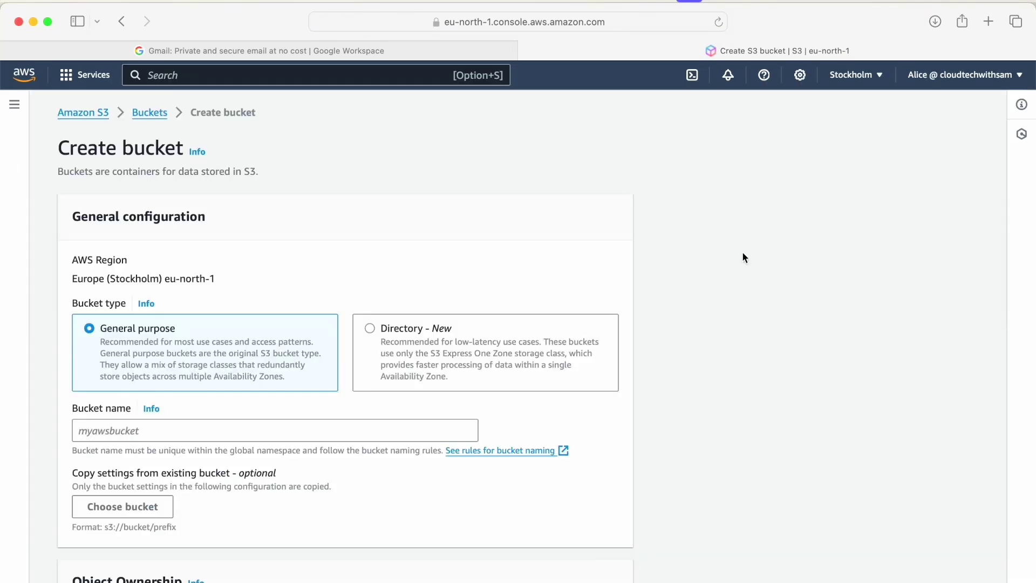
scroll(354, 369, "down", 3)
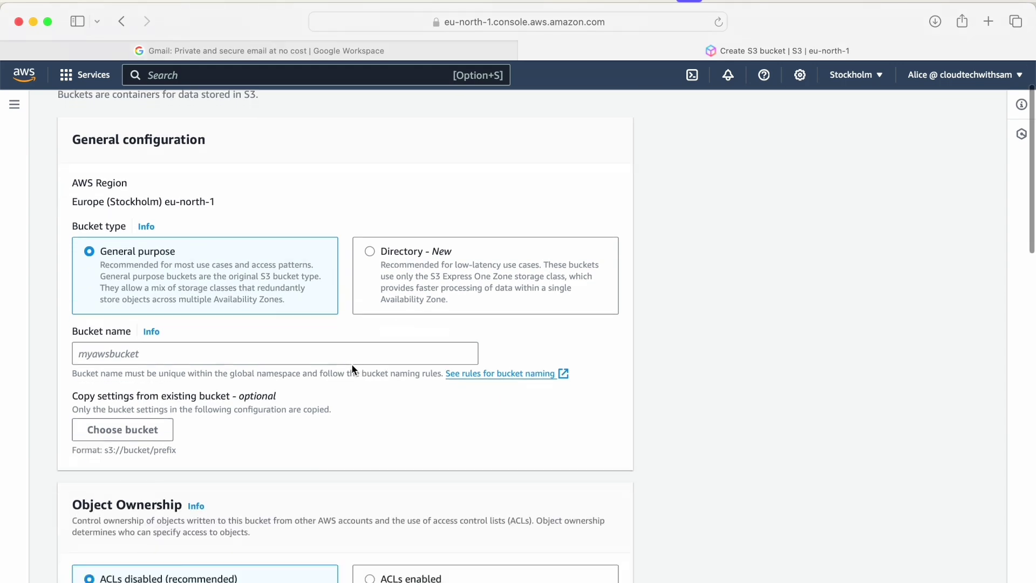
left_click(178, 342)
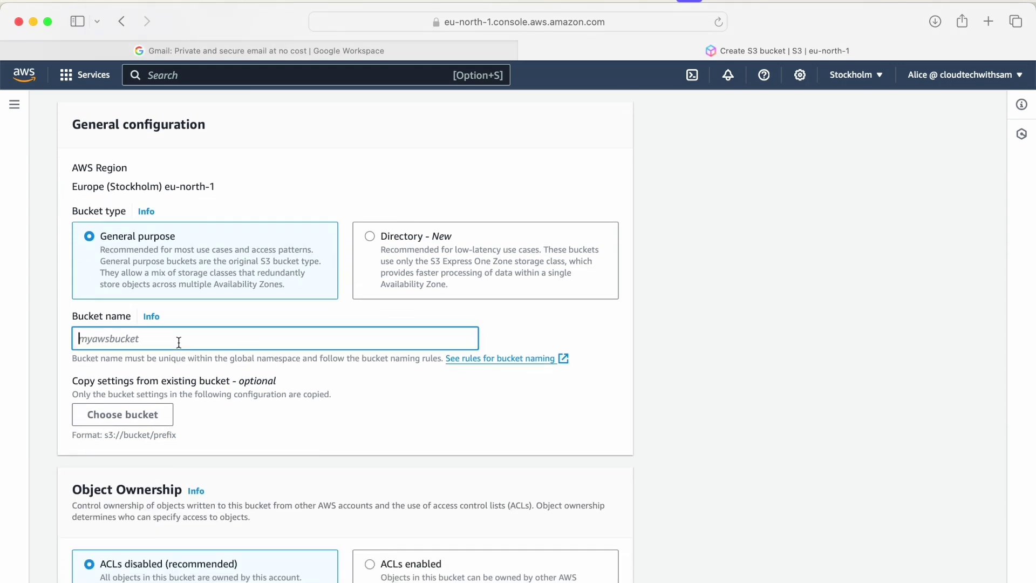
type("cloudtechwithsam-alicebucket")
scroll(361, 411, "down", 20)
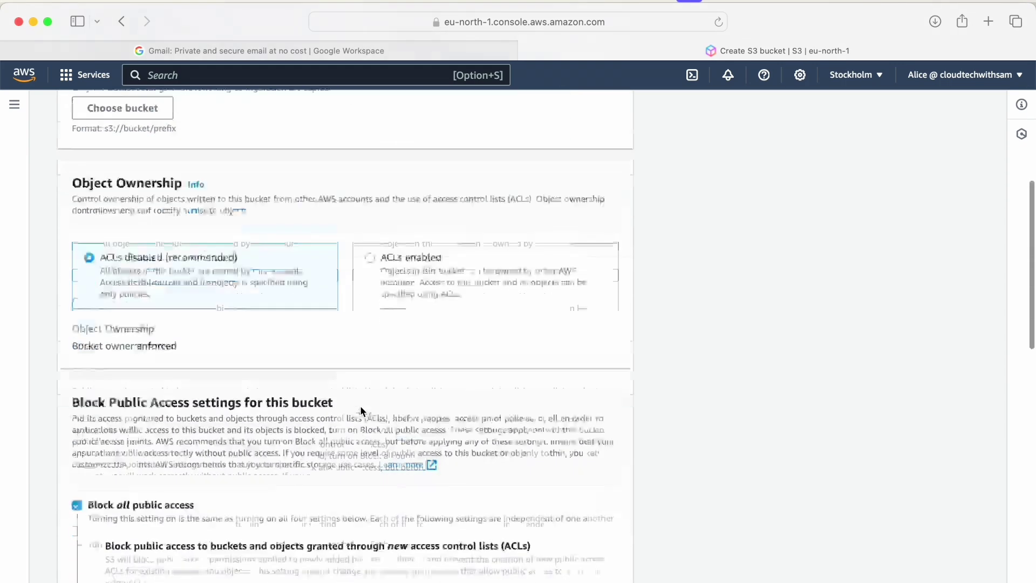
scroll(361, 407, "down", 10)
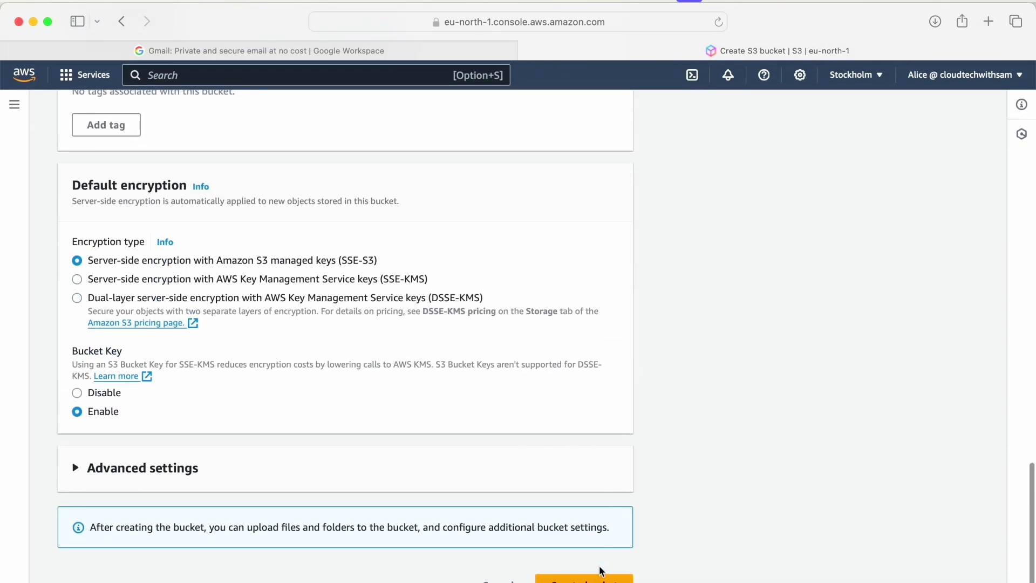
left_click(584, 578)
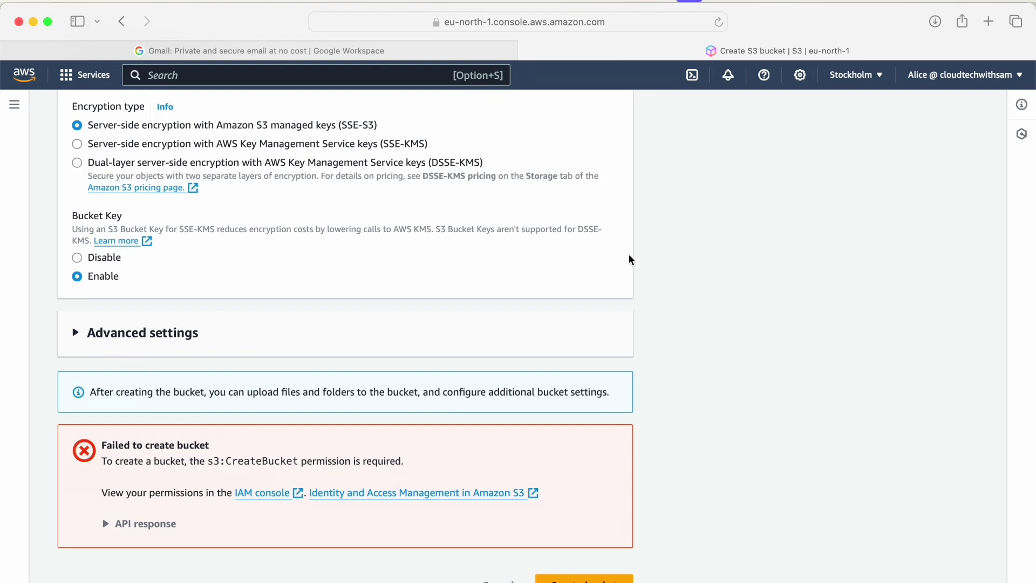
Scroll back to the top of the bucket form and switch to the root account's IAM Dashboard window.
scroll(629, 255, "up", 5)
scroll(629, 254, "up", 10)
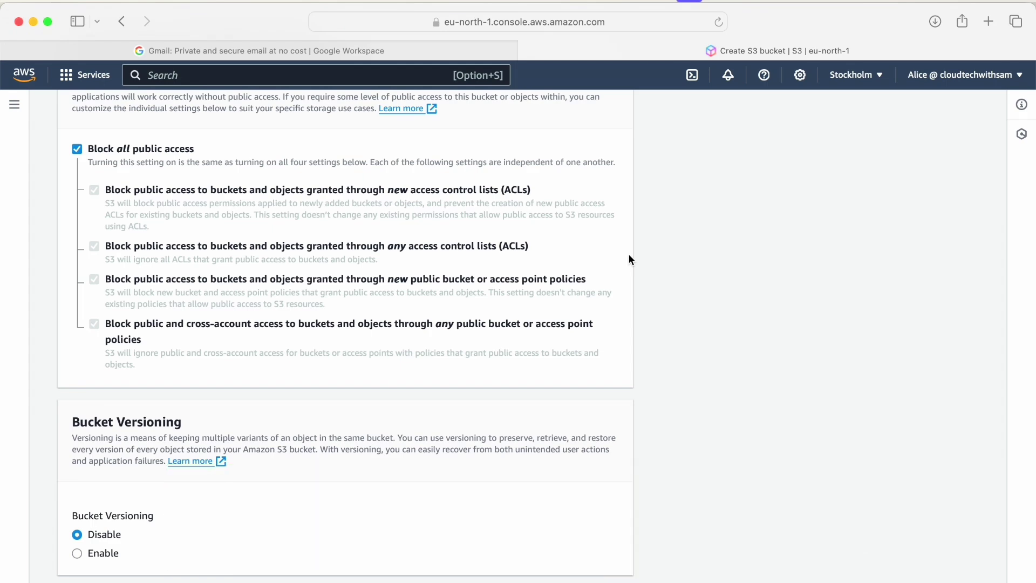
scroll(629, 254, "up", 10)
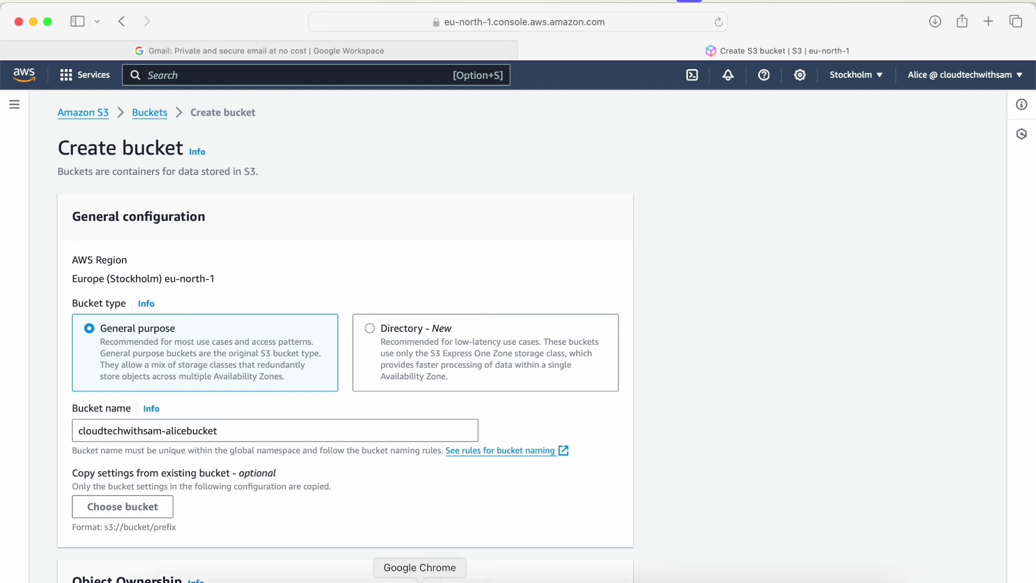
left_click(420, 579)
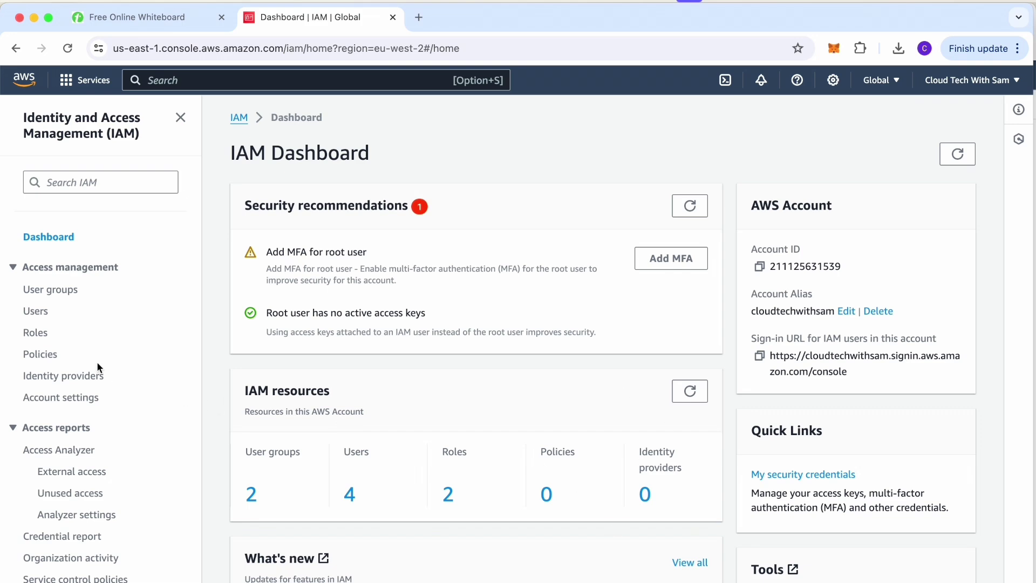
Start a new IAM role with AWS service EC2 as the trusted entity and advance to Add permissions.
left_click(32, 332)
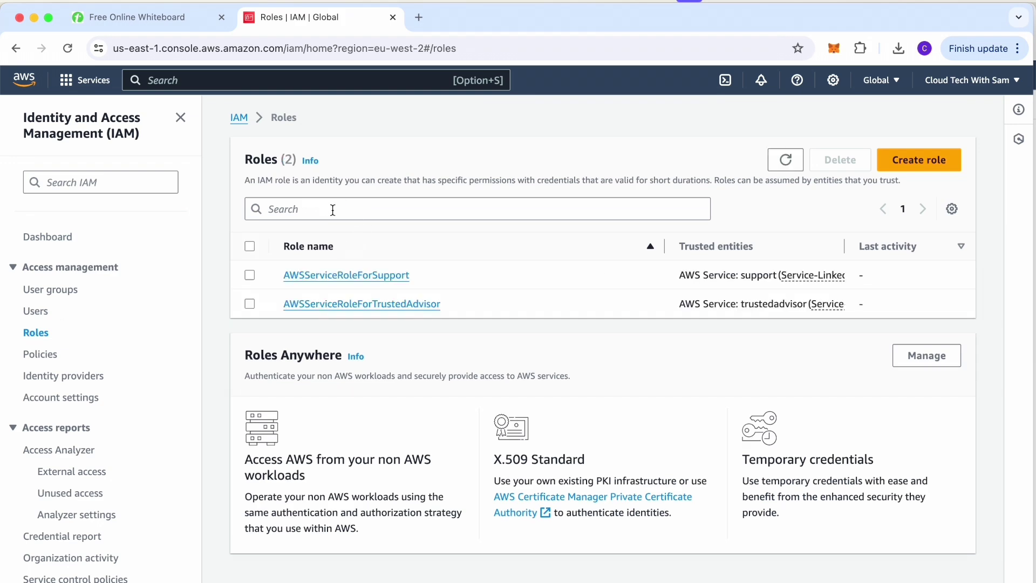
left_click(912, 160)
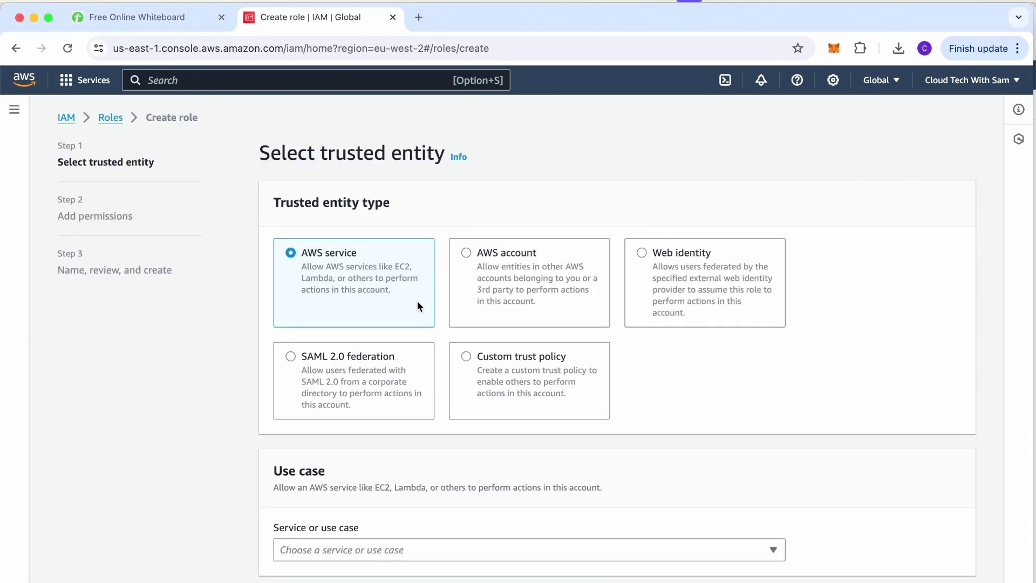
scroll(804, 407, "down", 1)
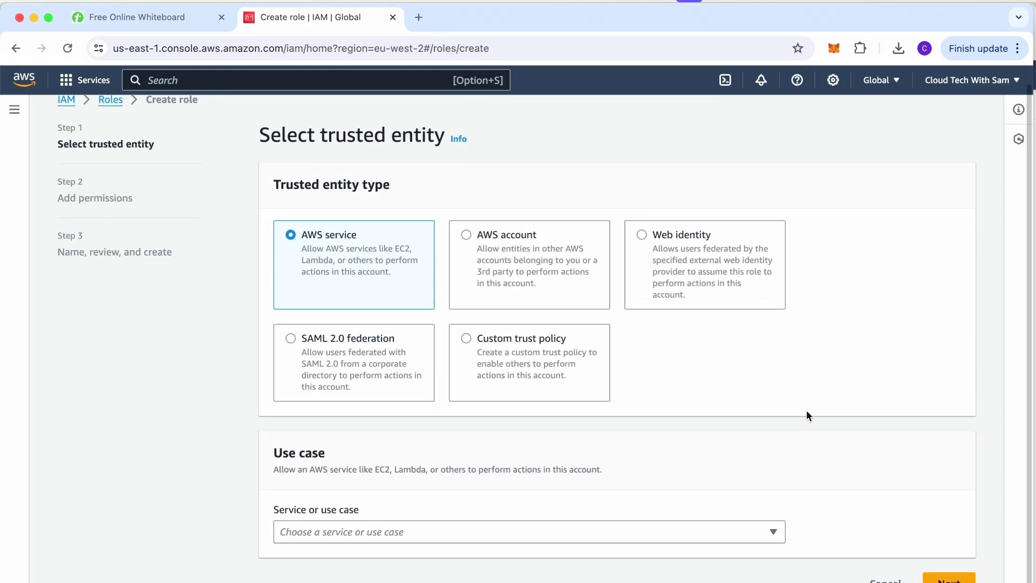
left_click(951, 578)
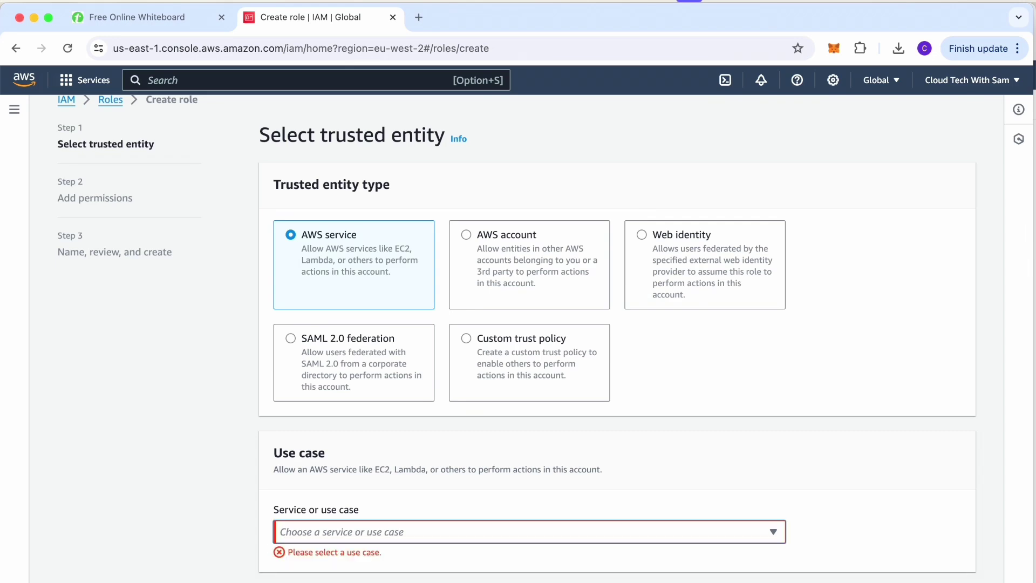
left_click(777, 532)
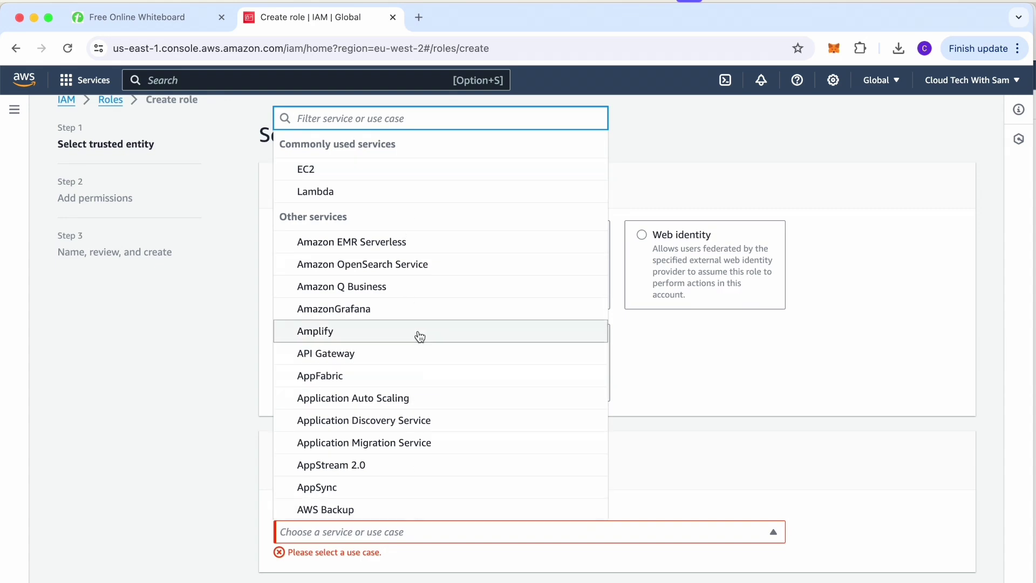
left_click(384, 169)
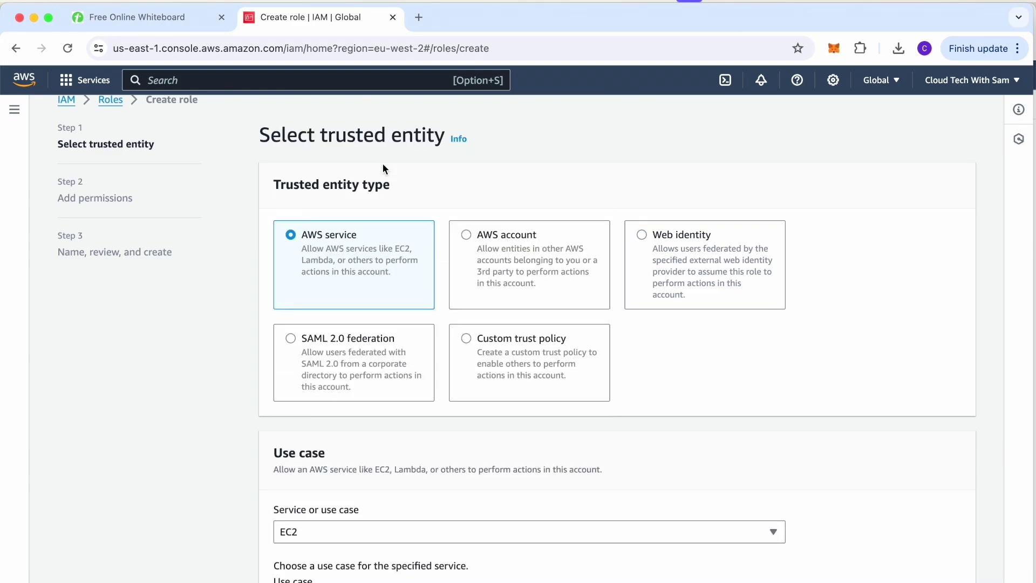
scroll(503, 361, "down", 6)
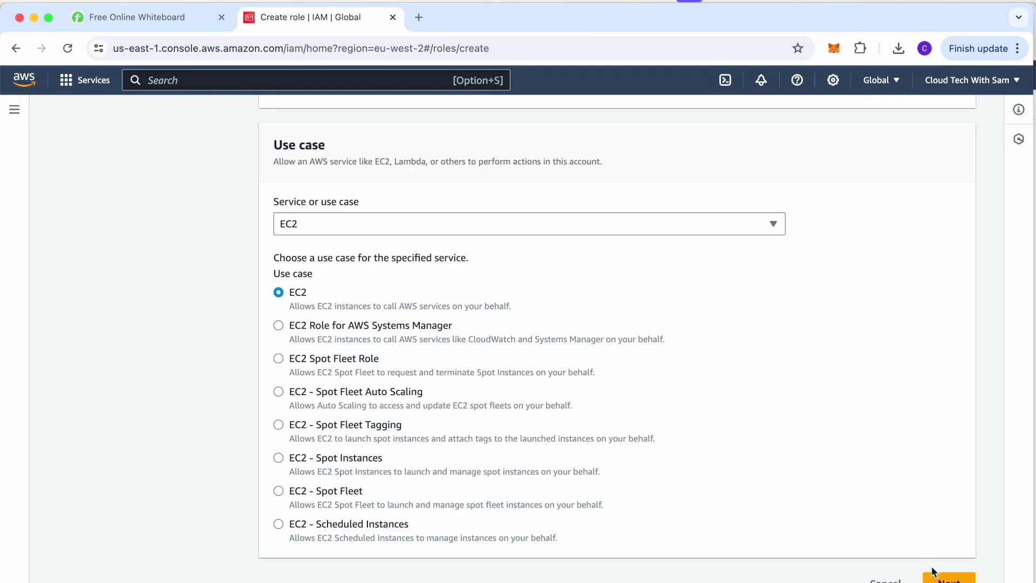
left_click(949, 579)
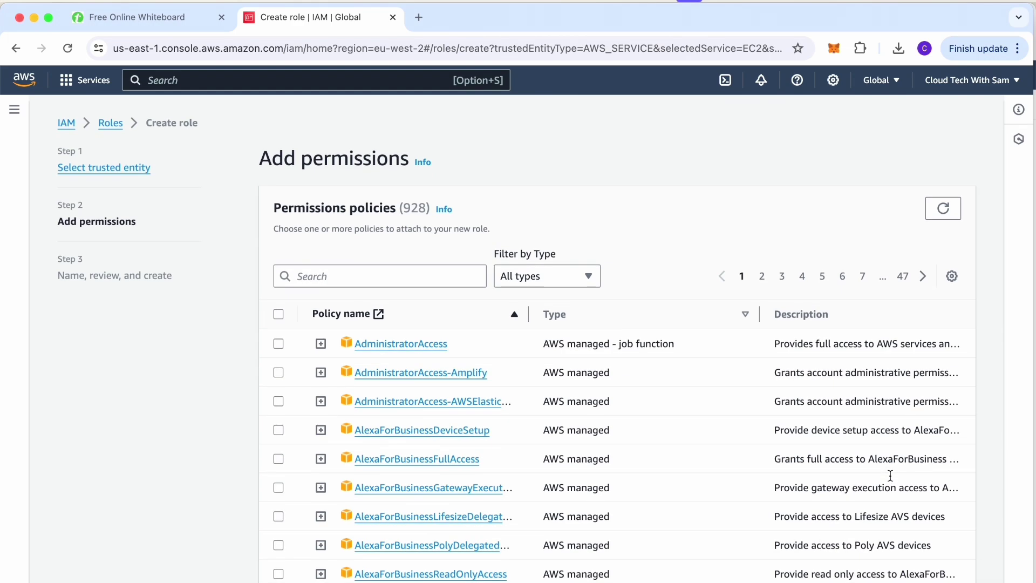
Filter policies by 'iam', review IAMReadOnlyAccess in a new tab, then tick it for the role.
scroll(890, 475, "down", 3)
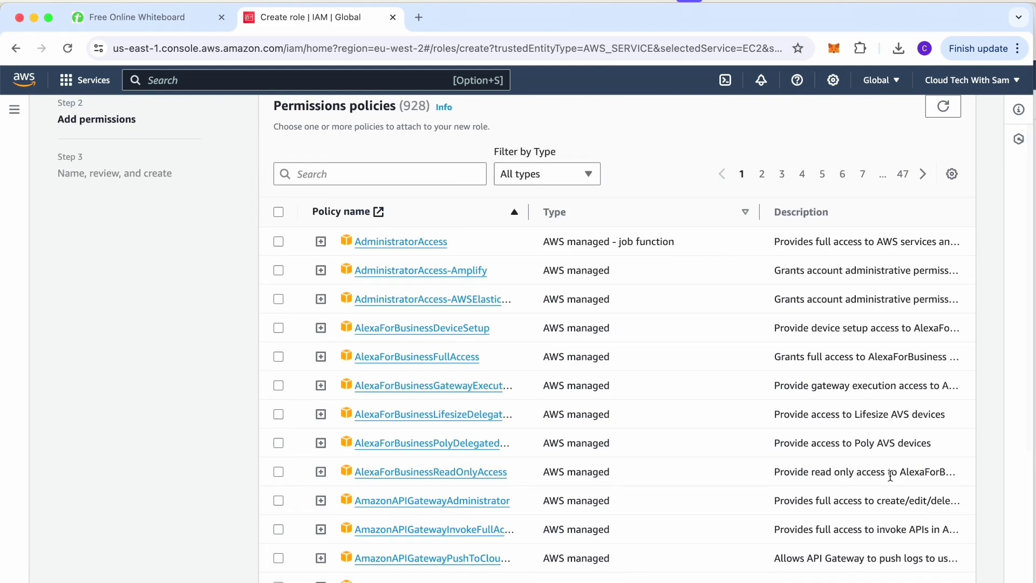
scroll(890, 474, "up", 3)
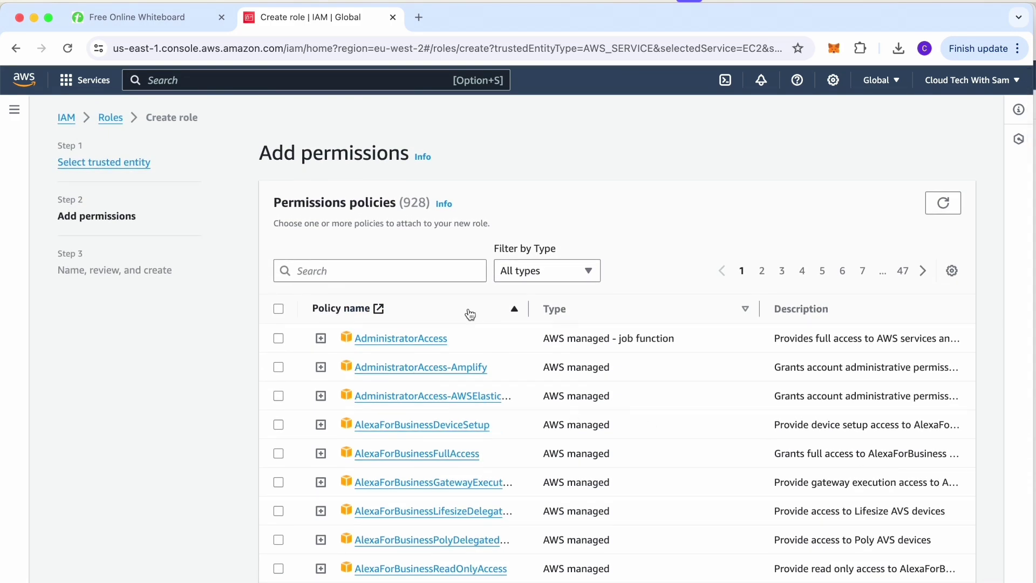
left_click(403, 270)
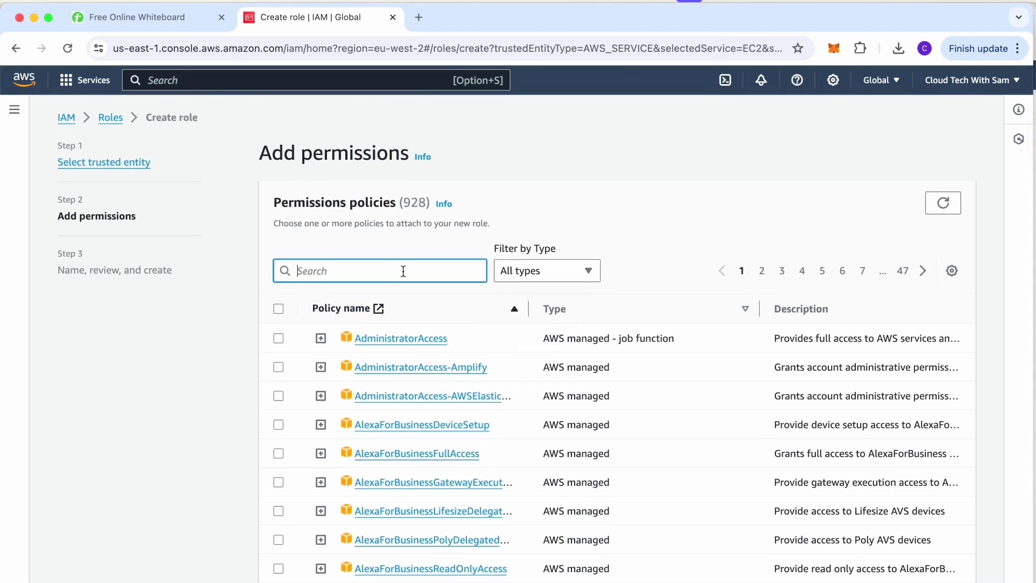
type("iam")
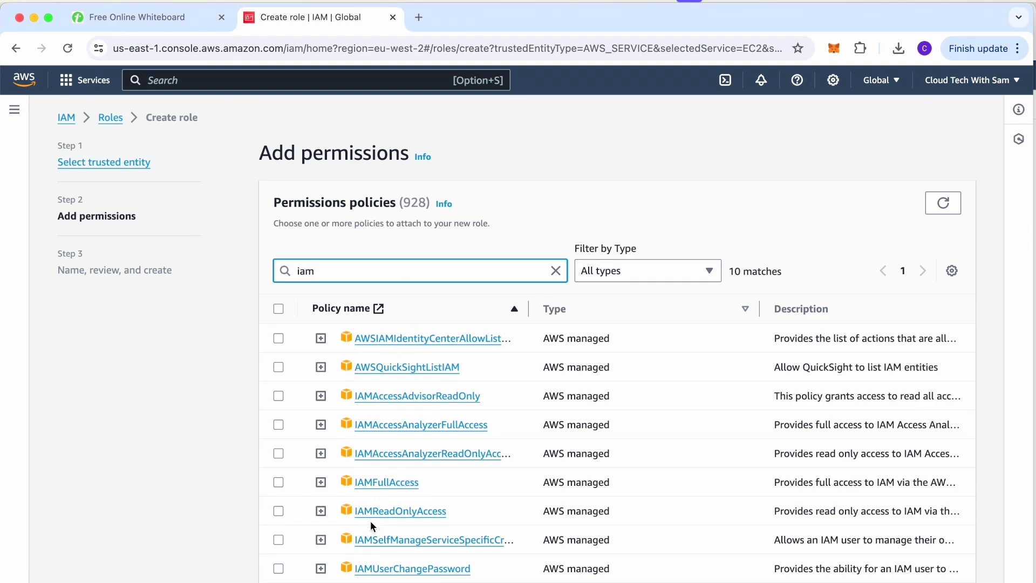
left_click(415, 513)
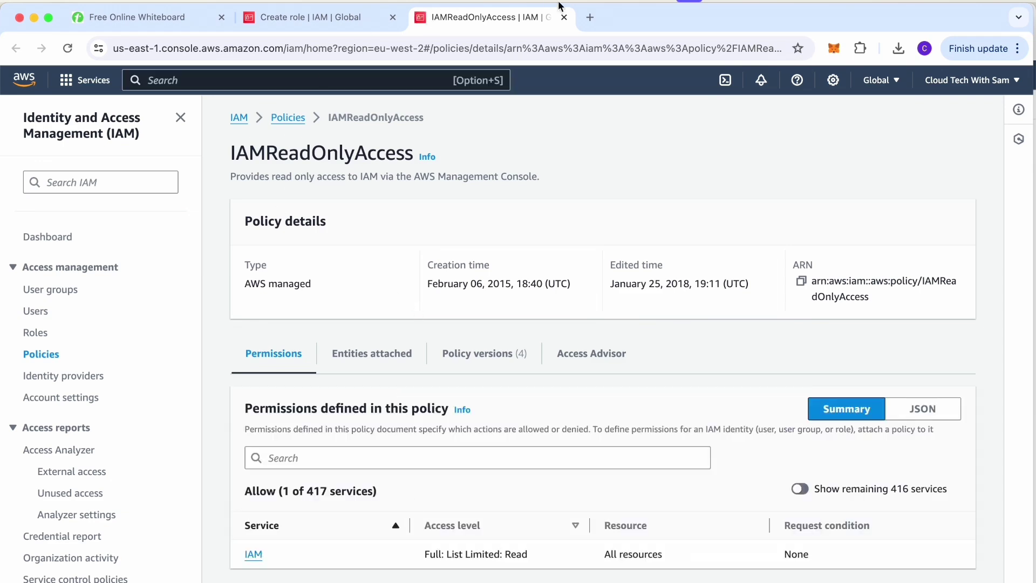
left_click(338, 19)
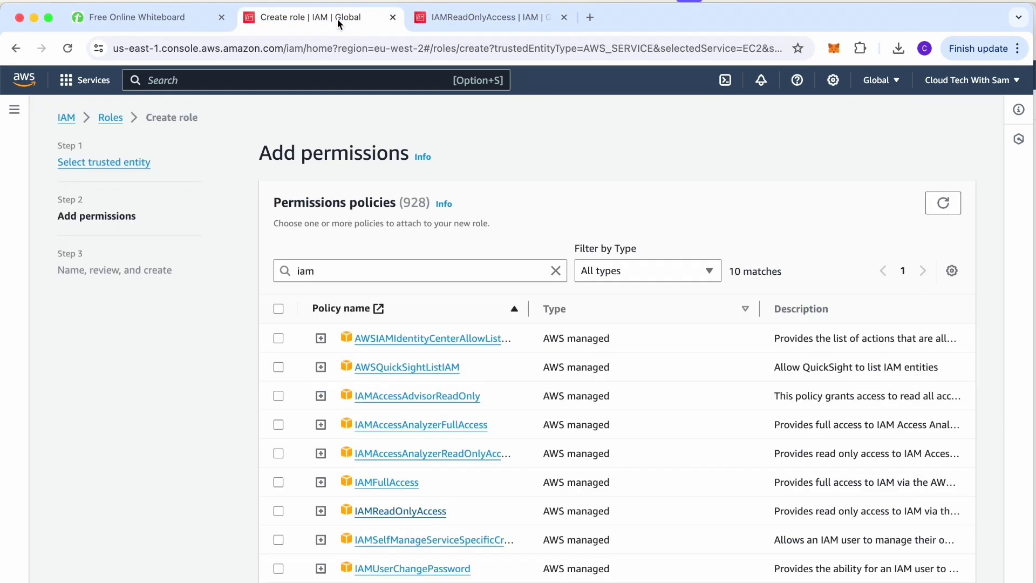
left_click(278, 510)
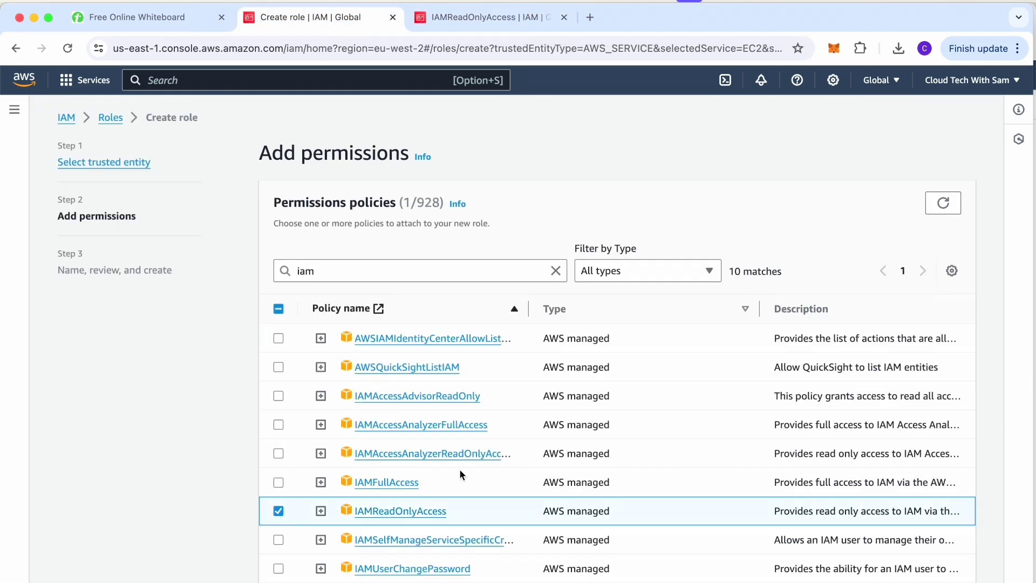
scroll(460, 470, "down", 3)
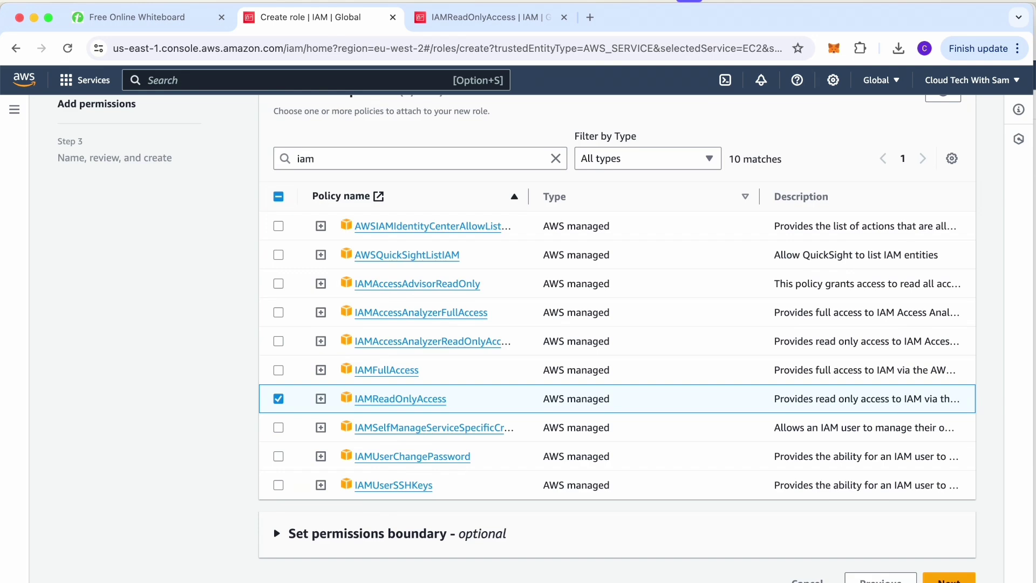
Name the role EC2IAMReadOnlyRole on the review page and create it.
left_click(950, 578)
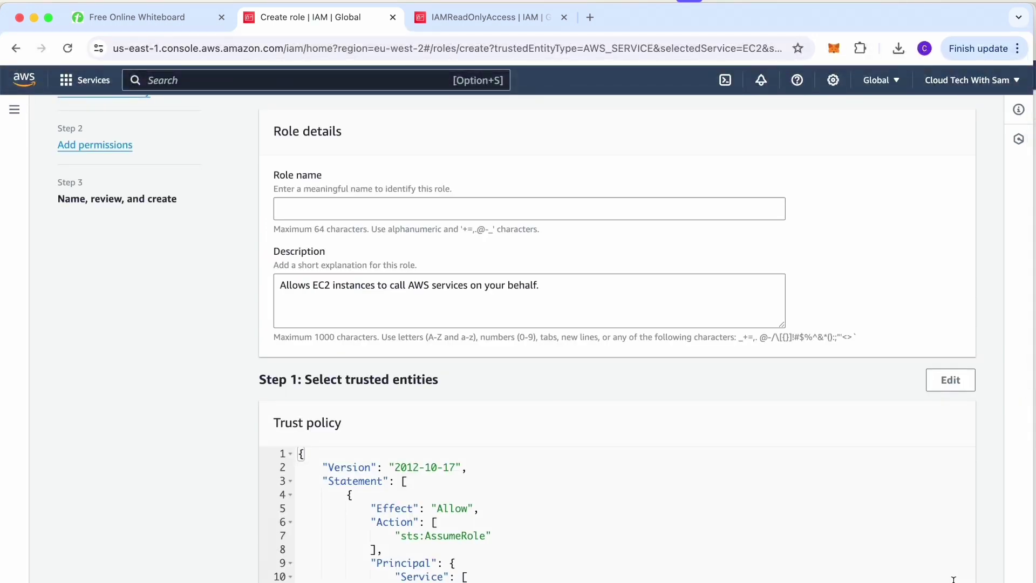
left_click(343, 208)
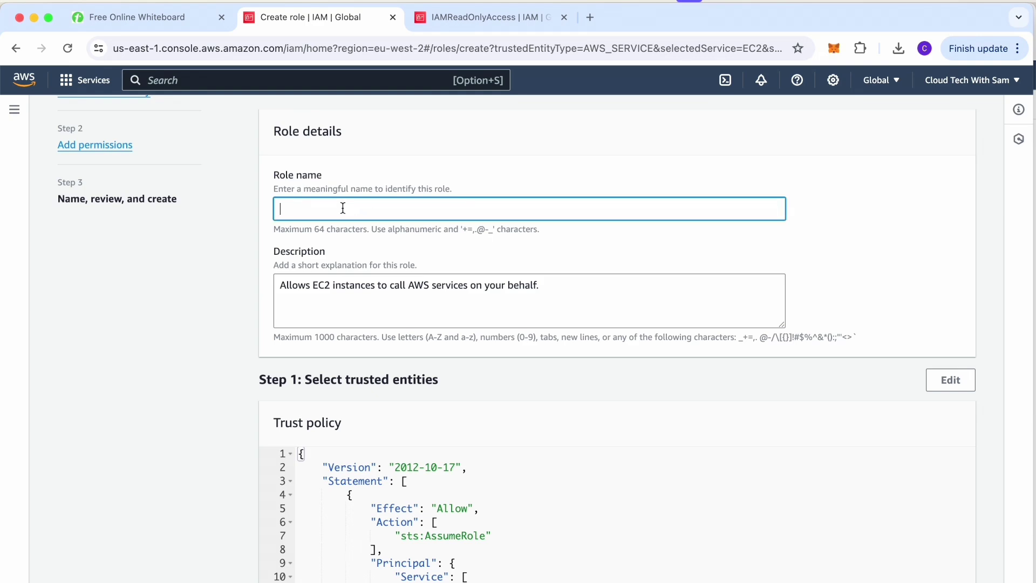
type("EC2IAMReadOnly")
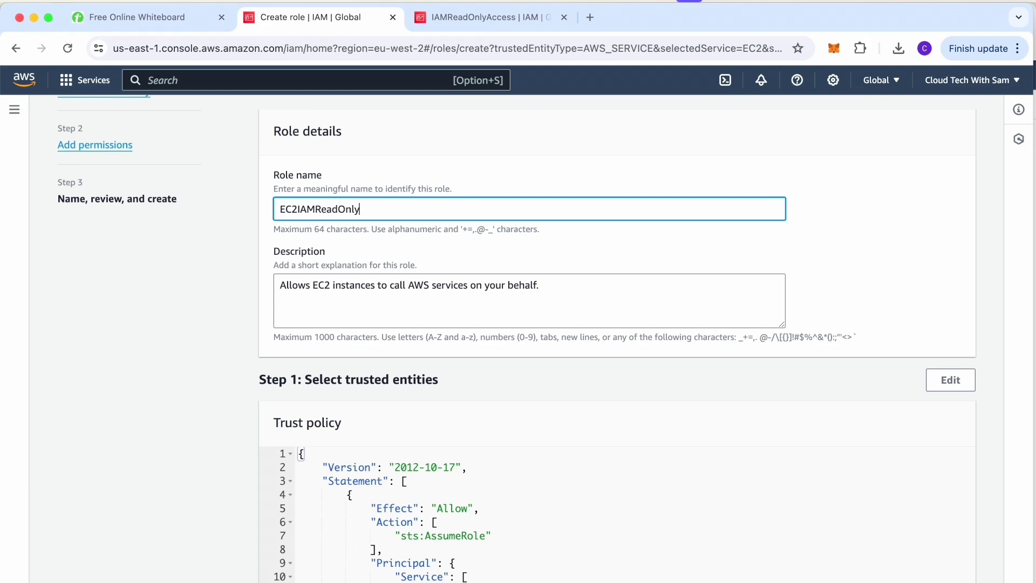
type("Role")
scroll(560, 299, "down", 10)
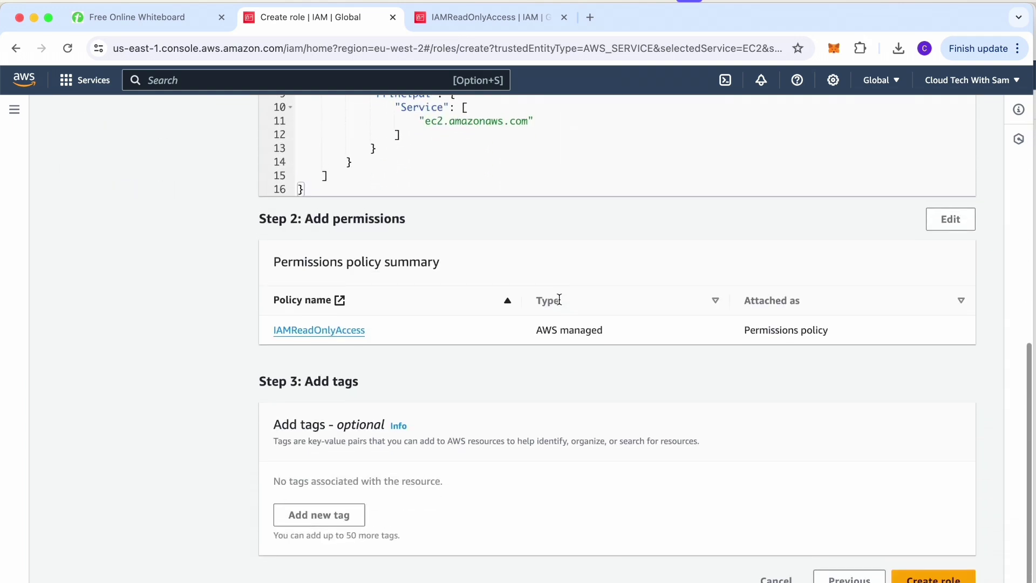
left_click(953, 577)
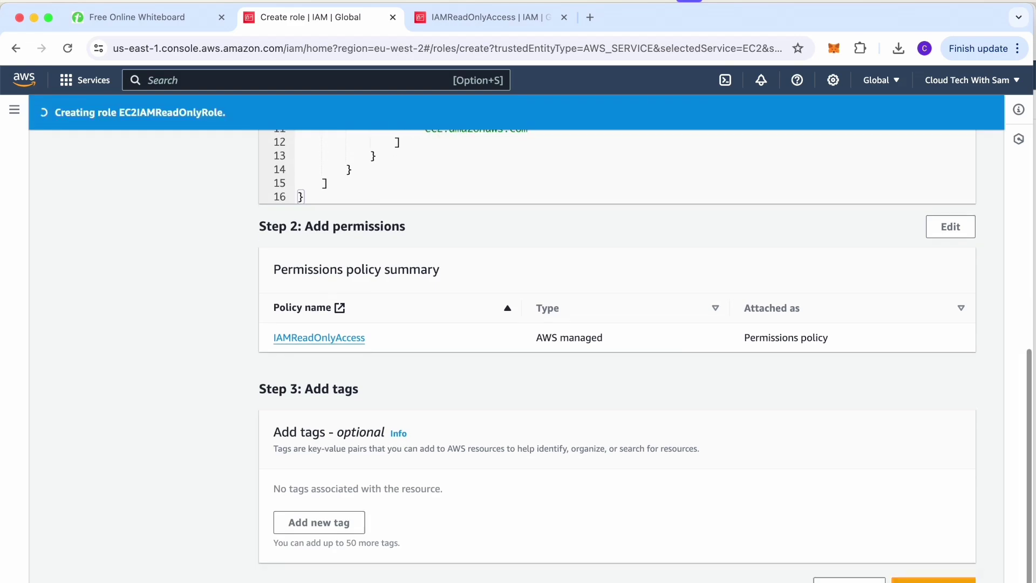